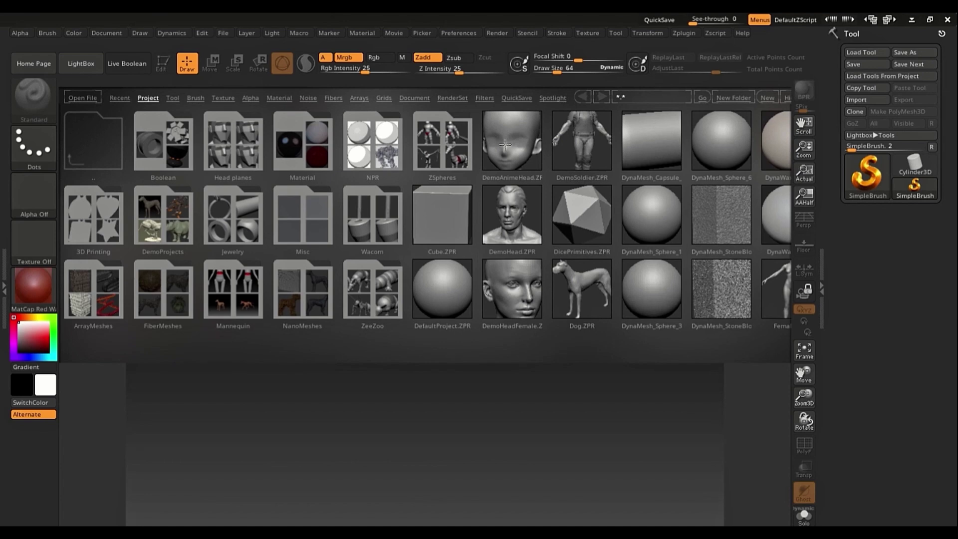
- Open the DemoAnimeHead project and show the head's polygon wireframe
double_click(505, 144)
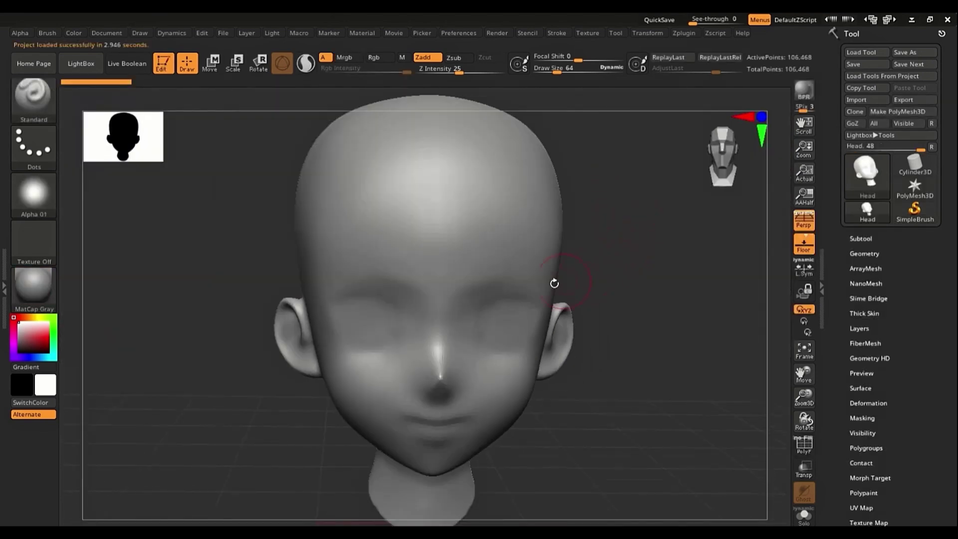
key("shift+f")
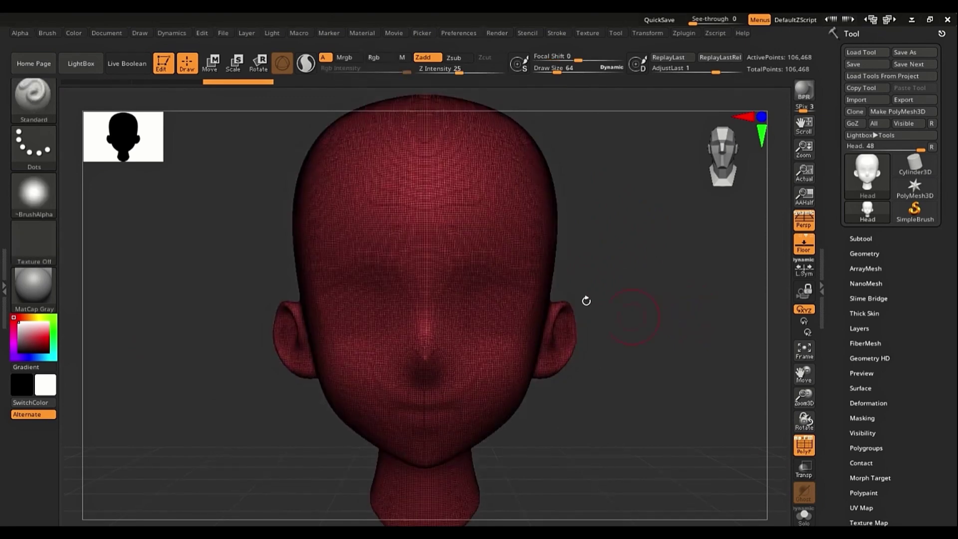
- Set the head's DynaMesh resolution to 72 in the geometry settings
left_click_drag(829, 308, 821, 247)
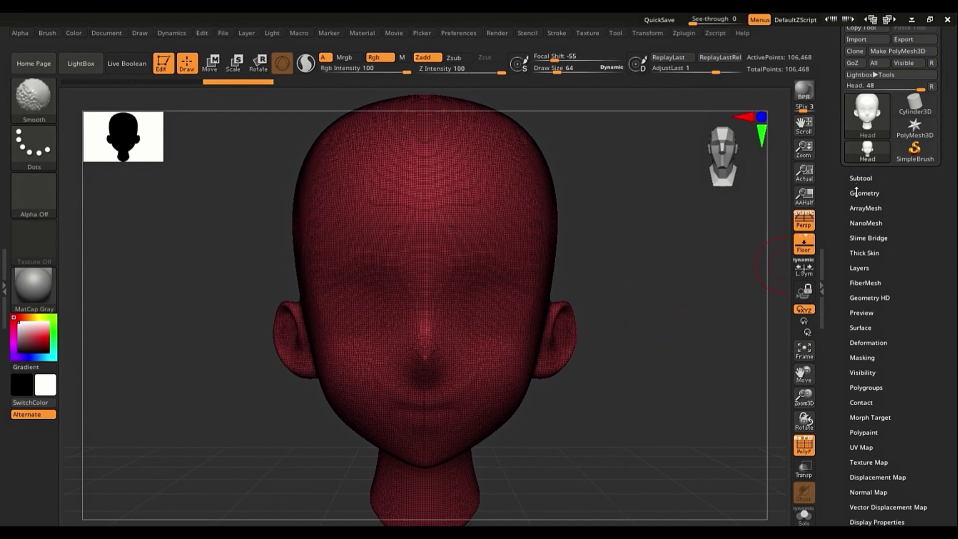
left_click(858, 193)
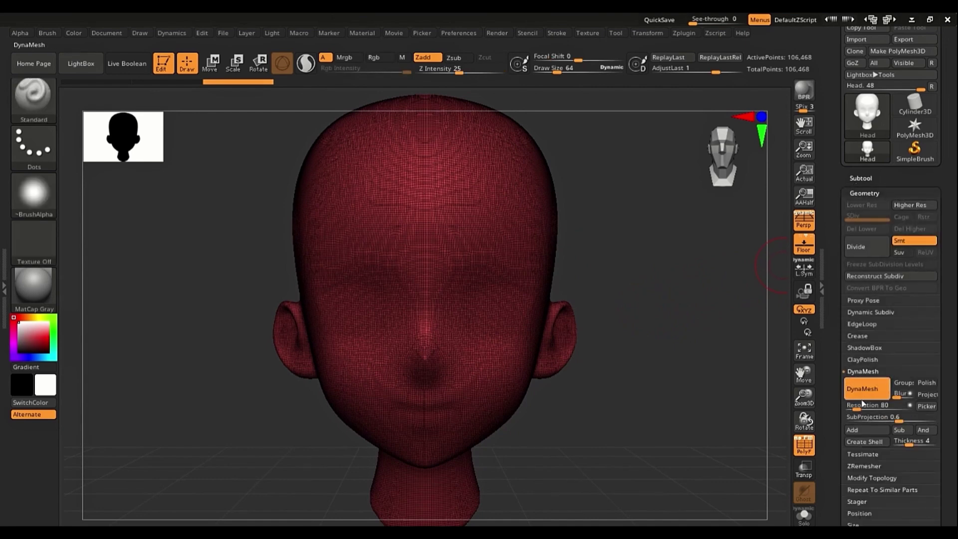
left_click_drag(834, 336, 835, 283)
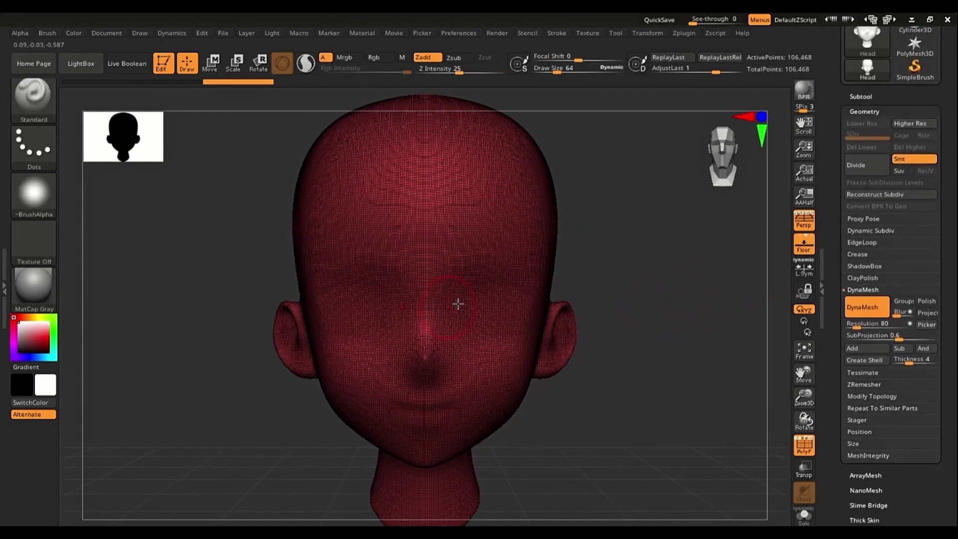
left_click(866, 325)
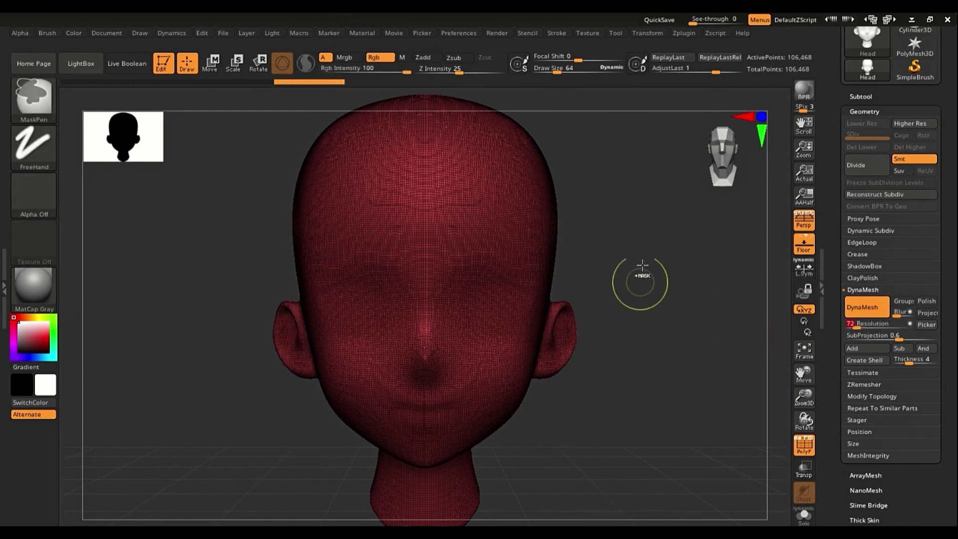
- Try remeshing the head with DynaMesh at resolution 72 and undo the remesh
left_click_drag(631, 201, 658, 329, "ctrl")
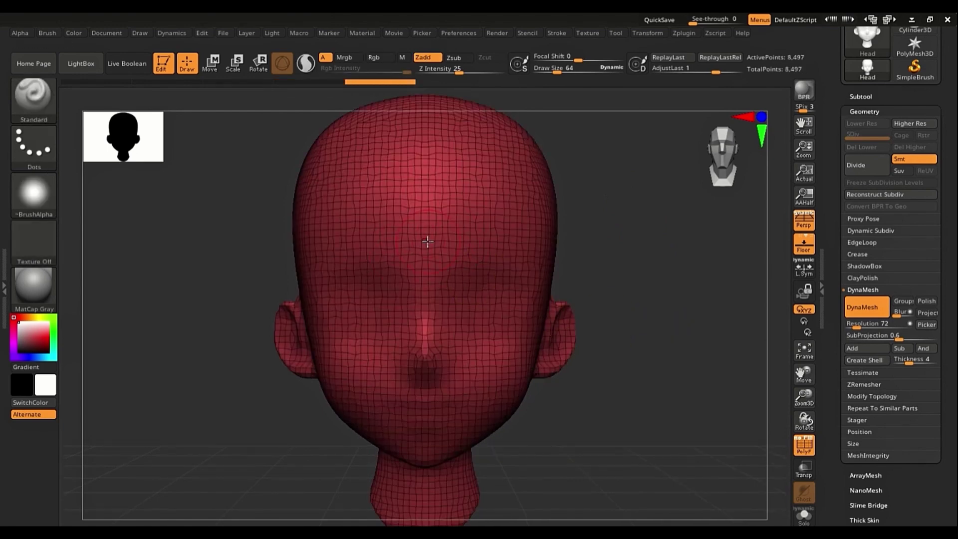
key("ctrl")
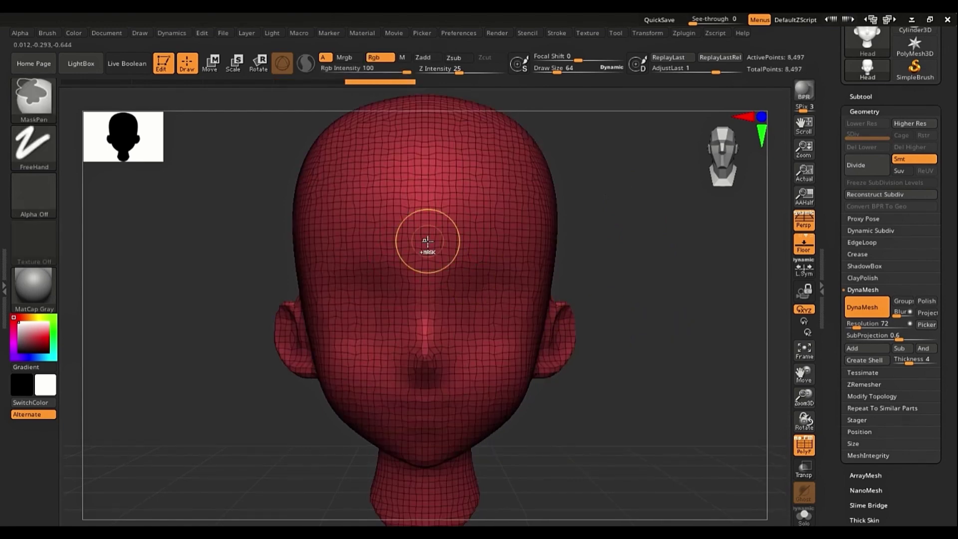
key("ctrl+z")
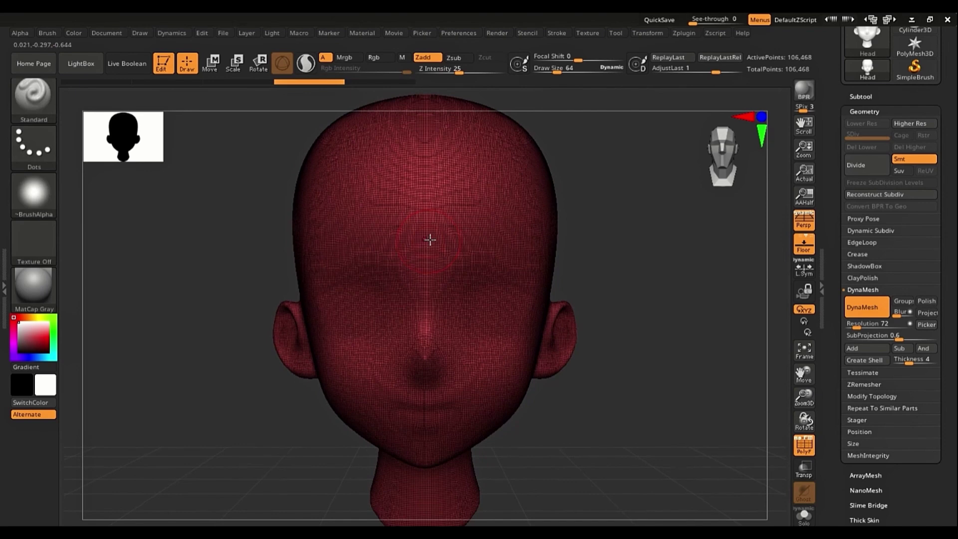
- Examine the head's wireframe density and the polygon and point counts of the Head subtool
right_click_drag(437, 226, 453, 332, "ctrl")
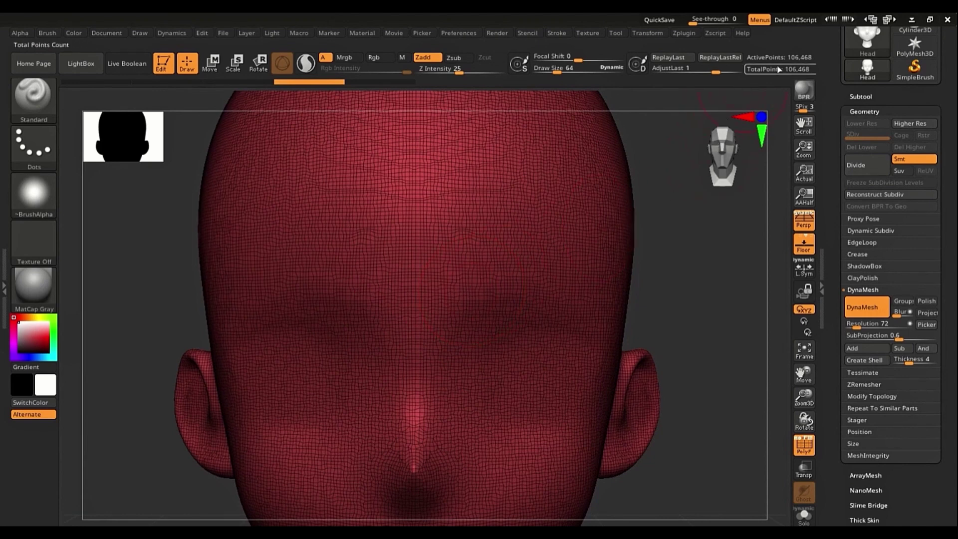
left_click(865, 96)
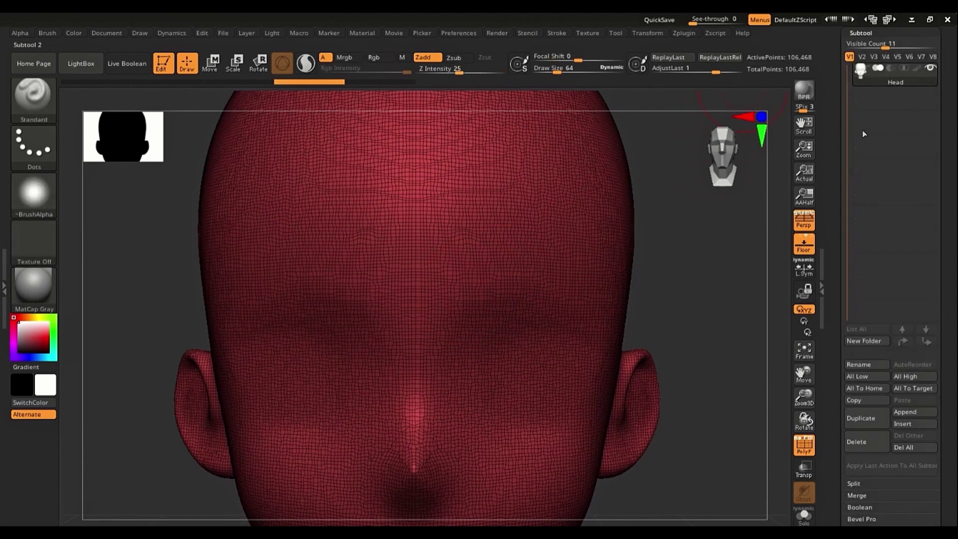
left_click(871, 82)
mouse_move(871, 88)
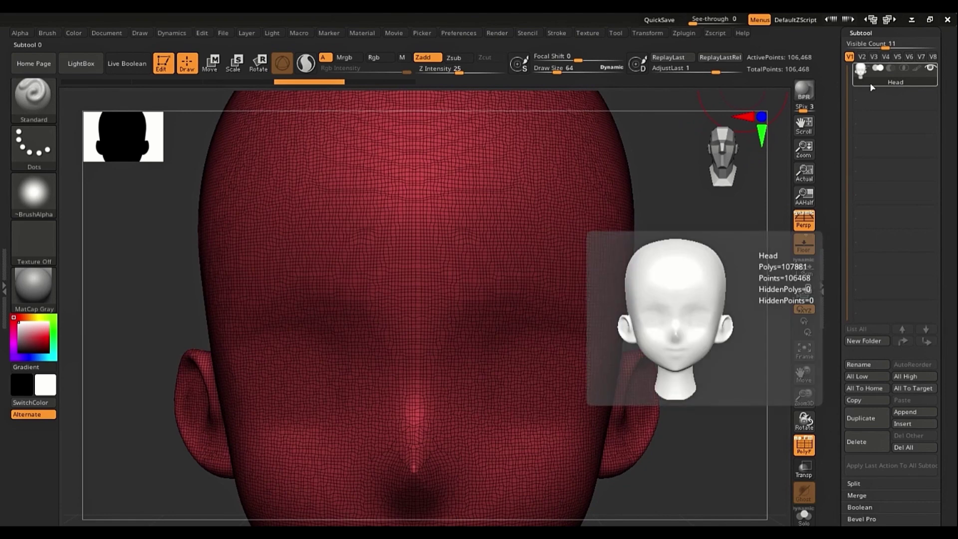
- Duplicate the Head subtool, compare the active and total point counts, and delete the duplicate
left_click(866, 419)
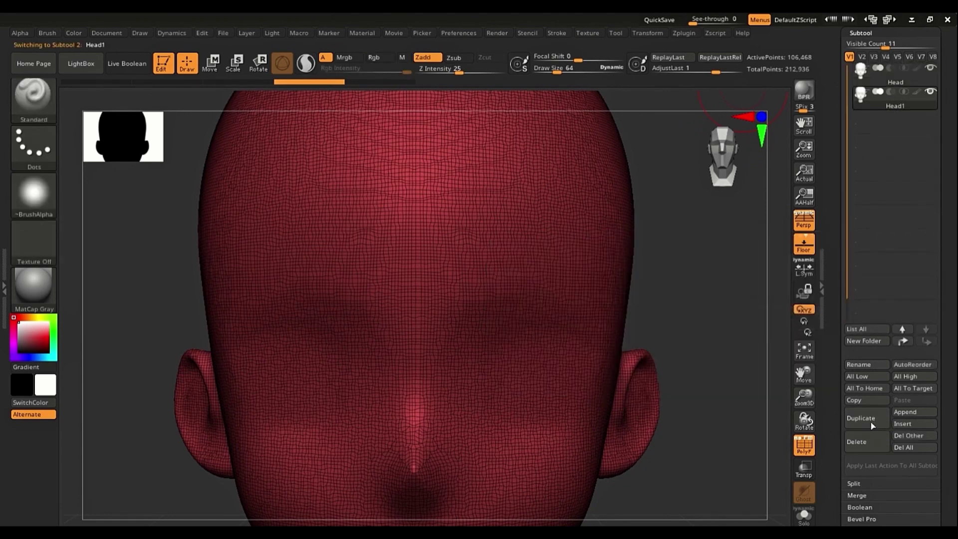
mouse_move(890, 74)
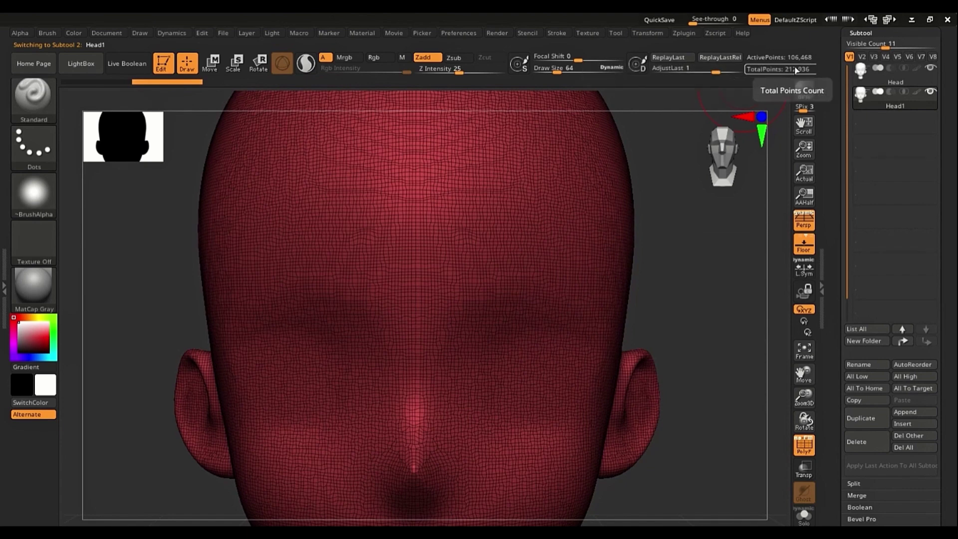
left_click(881, 81)
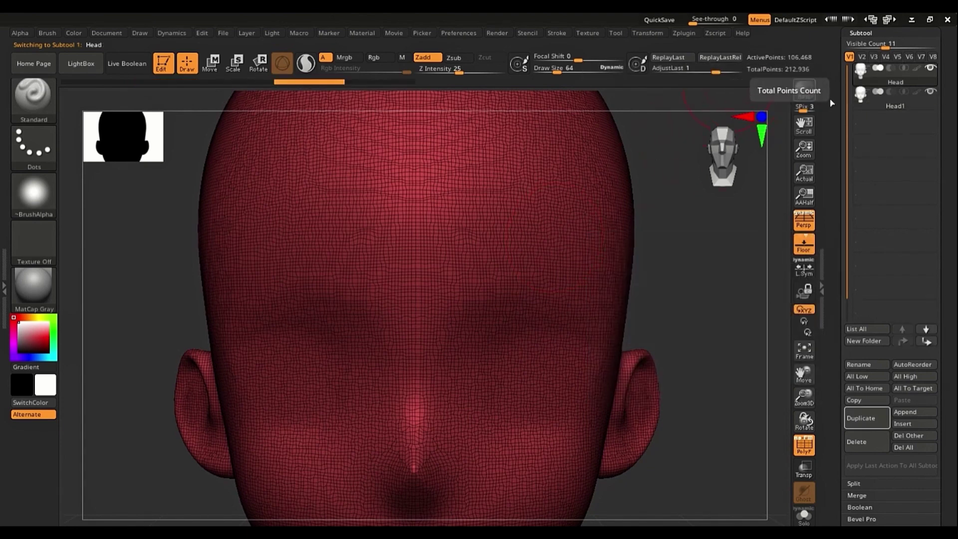
left_click(875, 105)
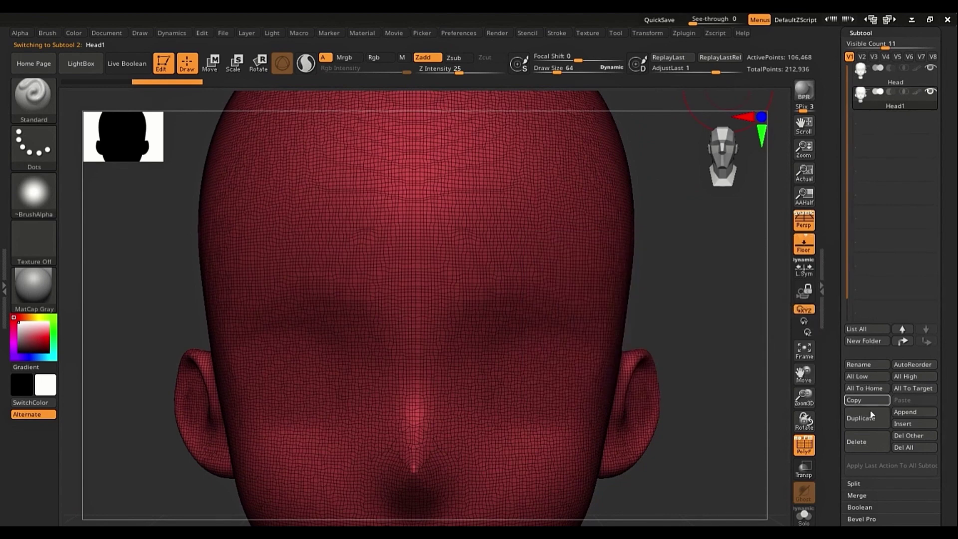
left_click(857, 441)
left_click(750, 478)
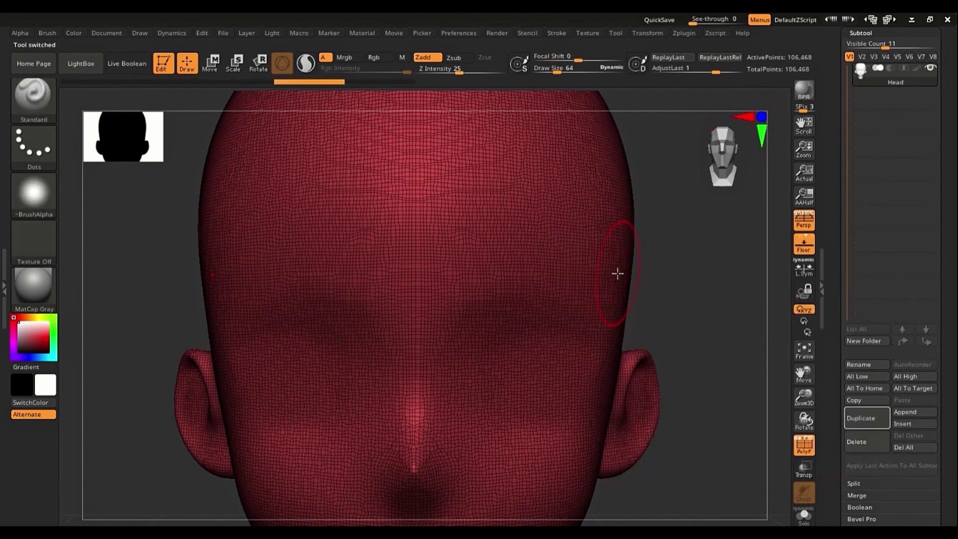
- Remesh the whole head with DynaMesh at resolution 72 and turn DynaMesh off
left_click(804, 174)
left_click(854, 34)
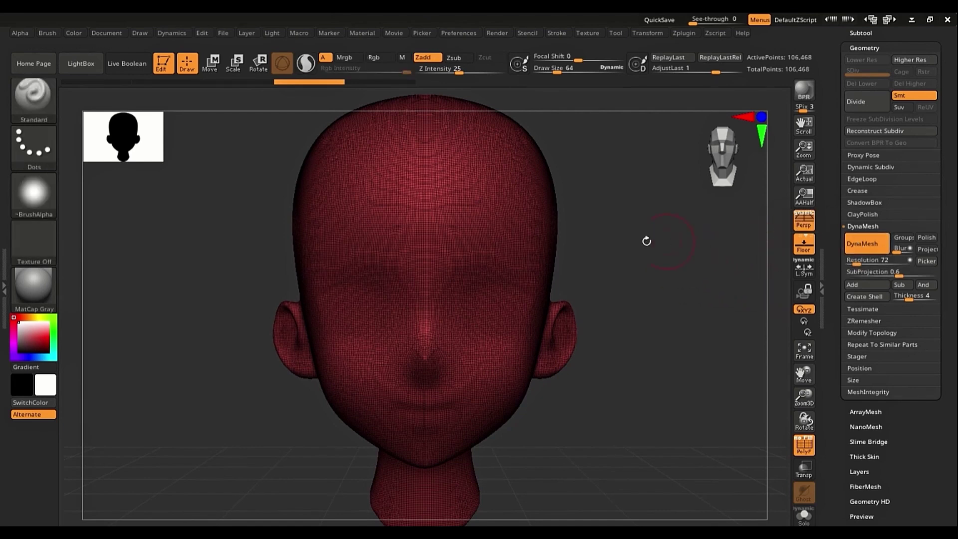
key("ctrl")
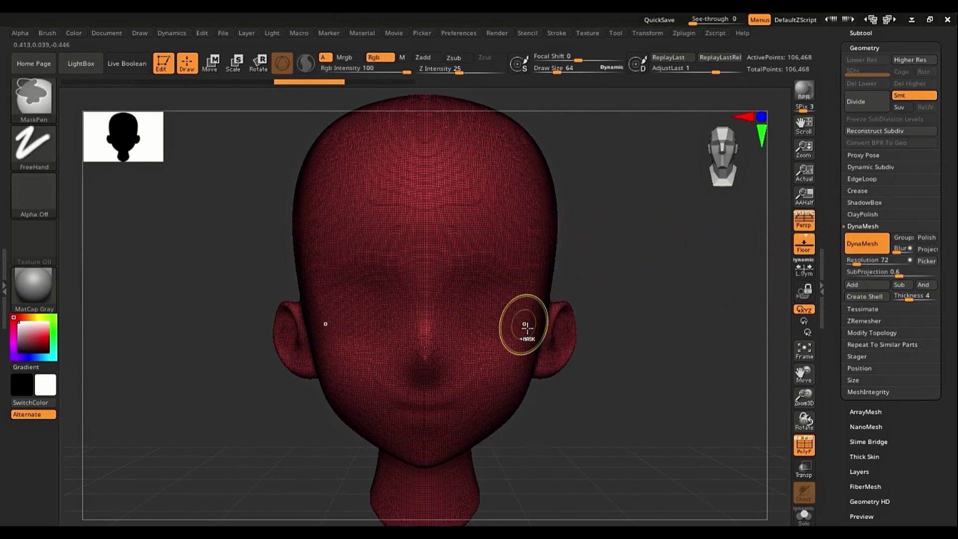
mouse_move(618, 239)
left_mouse_down("ctrl")
mouse_move(620, 331)
mouse_move(623, 323)
left_mouse_up("ctrl")
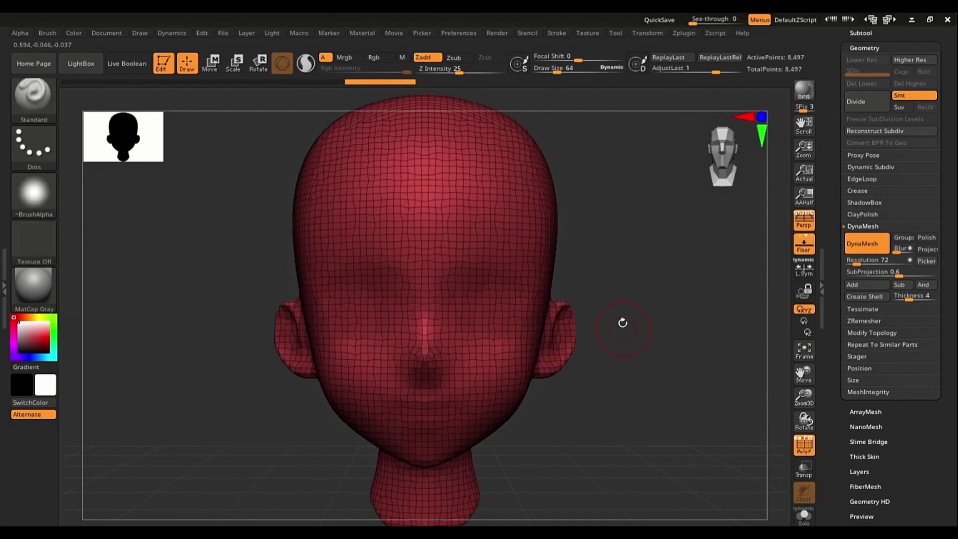
left_click(866, 243)
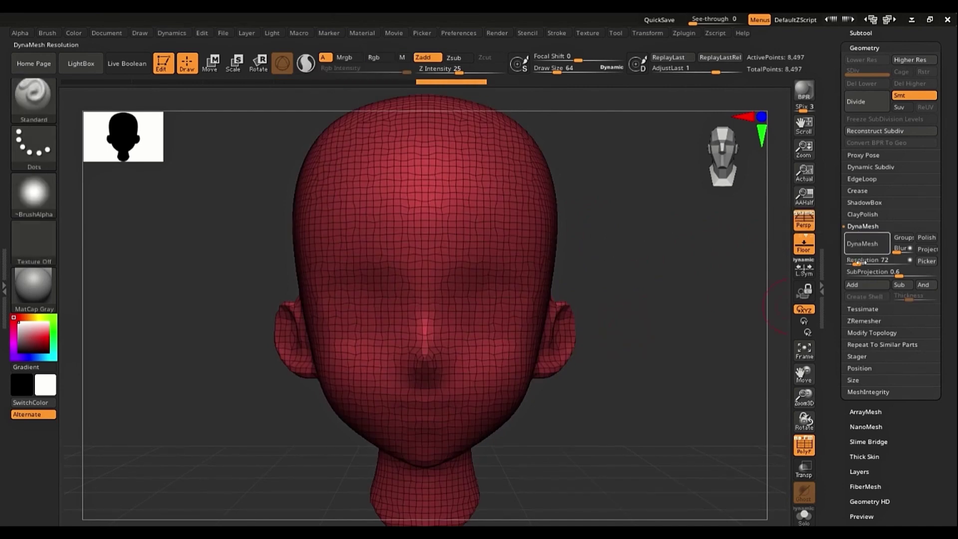
- Try ZRemesher on the head with a target polygons count of 5, inspect the topology, and undo it
left_click(869, 322)
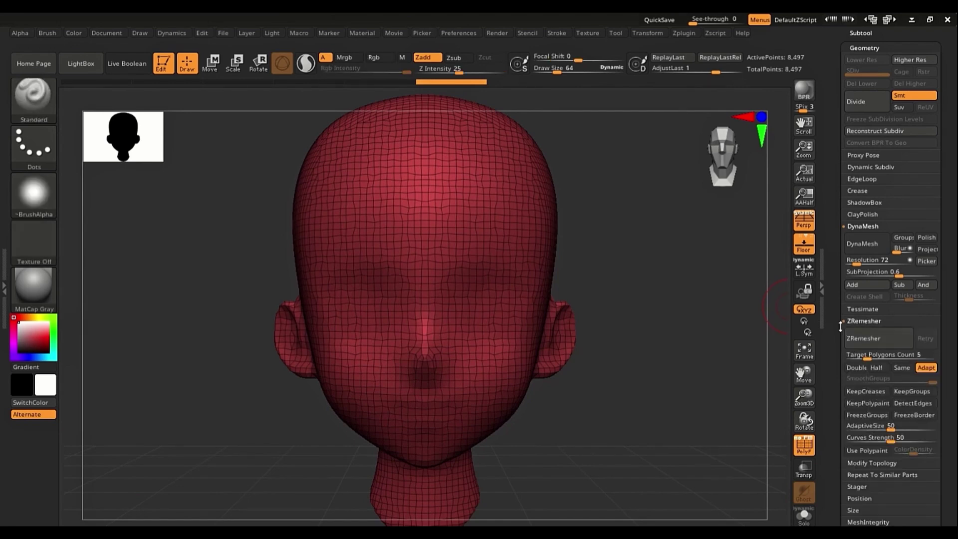
left_click_drag(834, 320, 832, 128)
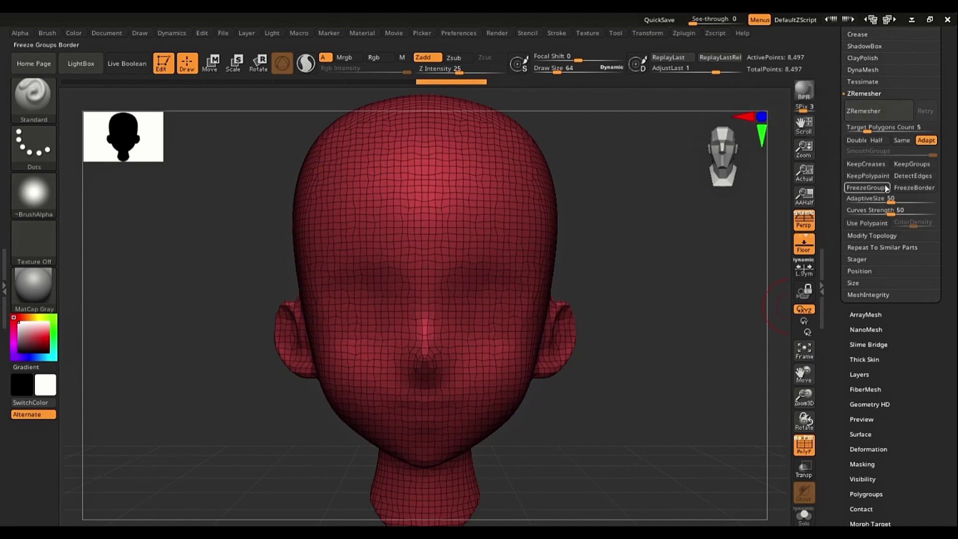
left_click(873, 111)
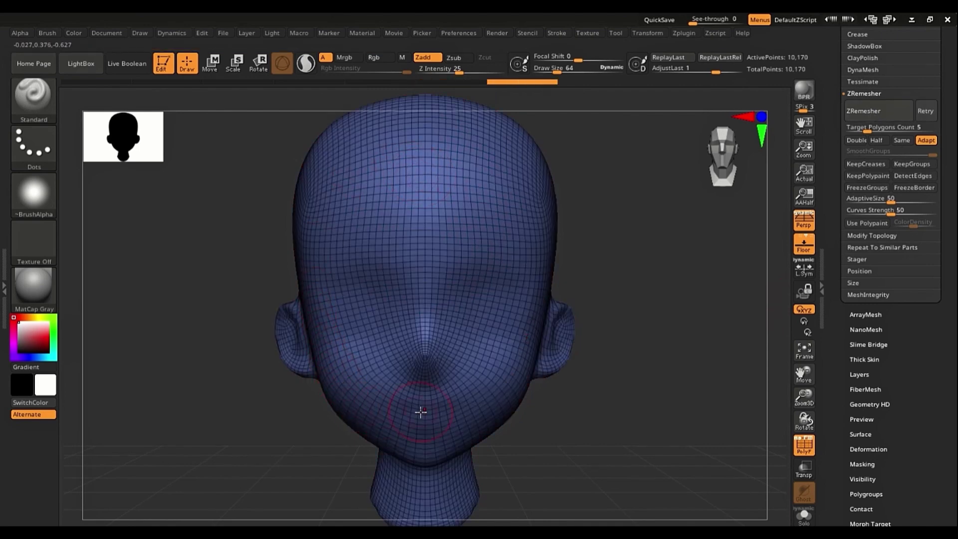
mouse_move(598, 269)
left_mouse_down()
mouse_move(689, 280)
mouse_move(762, 274)
mouse_move(677, 294)
mouse_move(725, 280)
mouse_move(618, 290)
mouse_move(688, 276)
left_mouse_up()
key("ctrl")
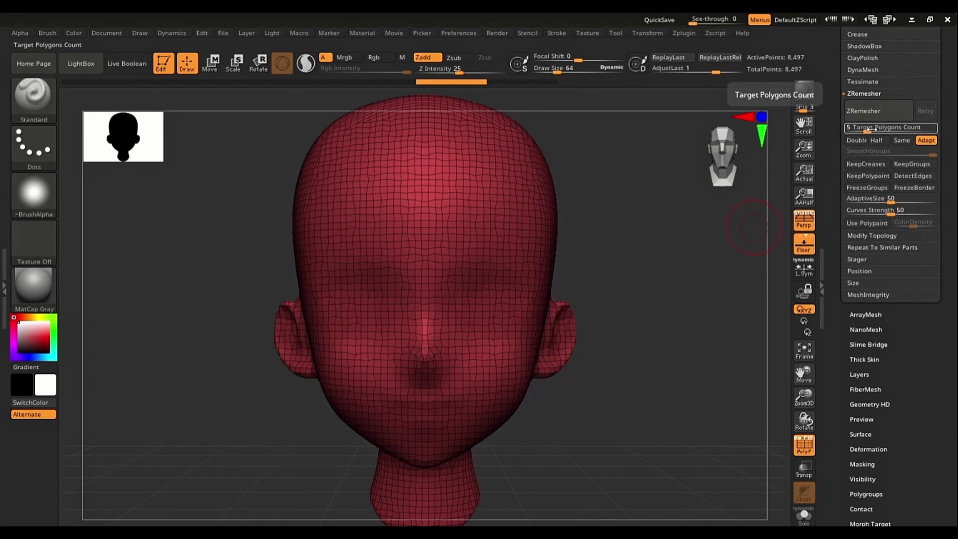
- Try ZRemesher on the head with a target polygons count of about 0.55 and undo it
left_click_drag(867, 130, 855, 127)
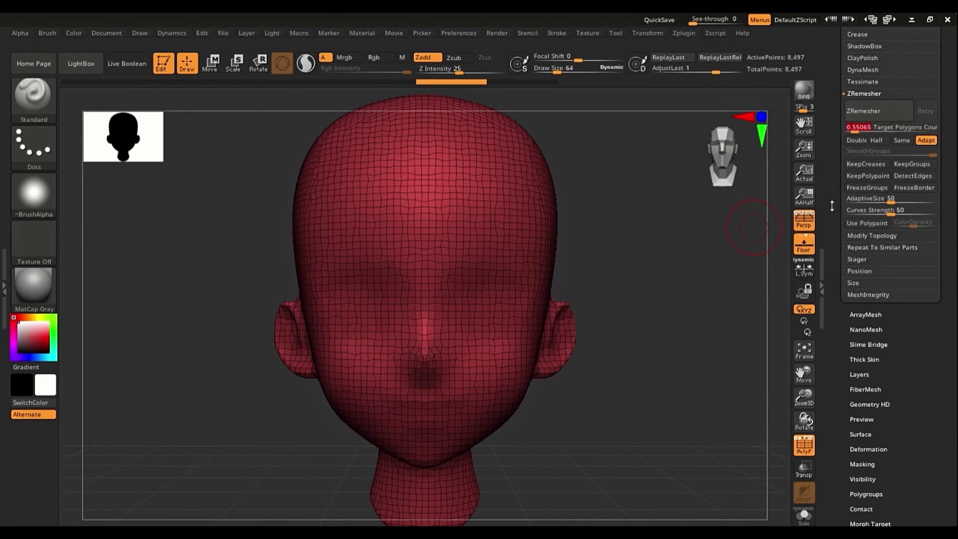
left_click(863, 114)
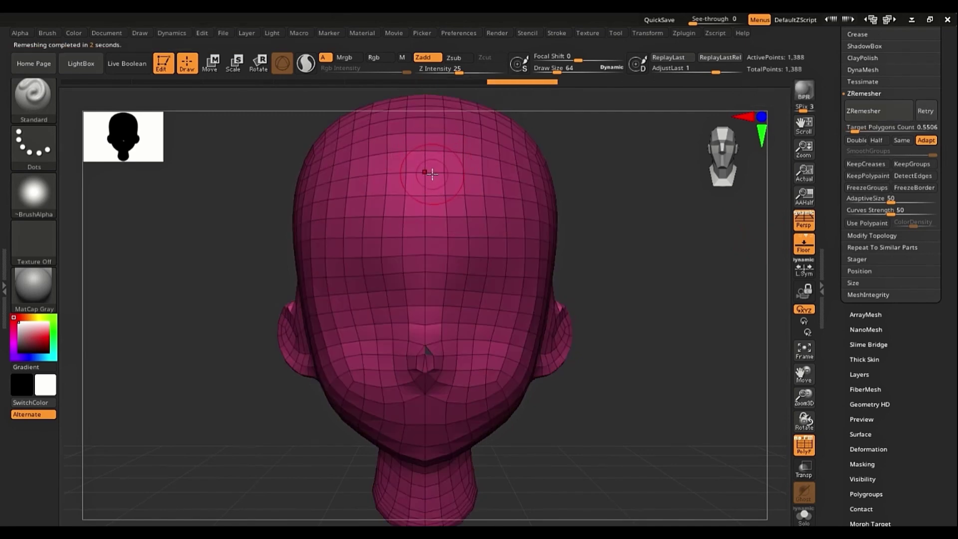
right_click_drag(435, 236, 438, 242)
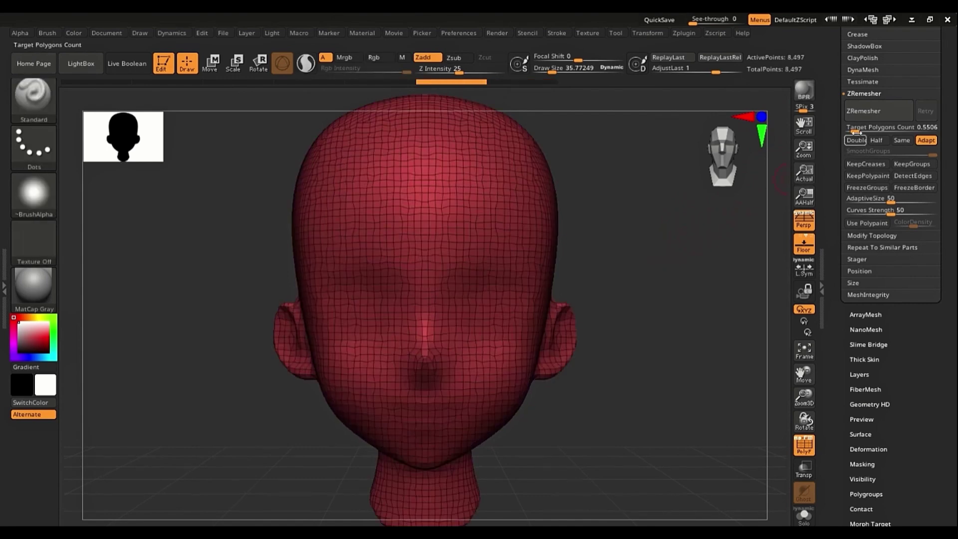
- Set the ZRemesher target polygons count to 10 and remesh the head
left_click_drag(856, 132, 861, 131)
left_click(864, 129)
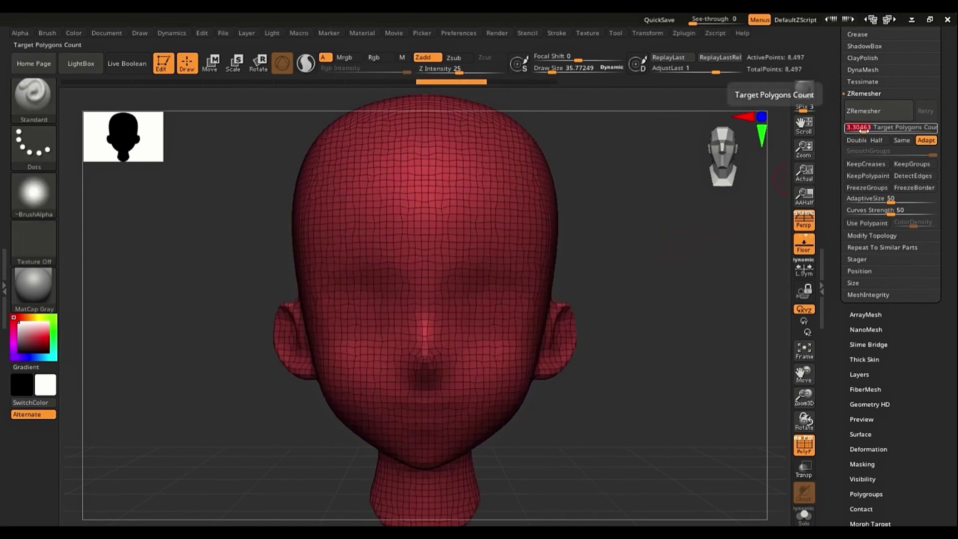
type("10")
key("Return")
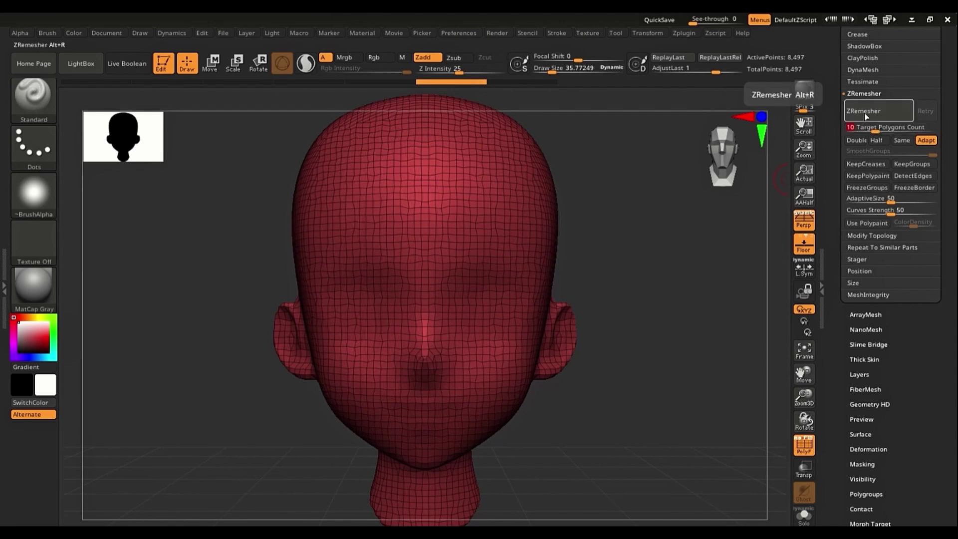
left_click(865, 111)
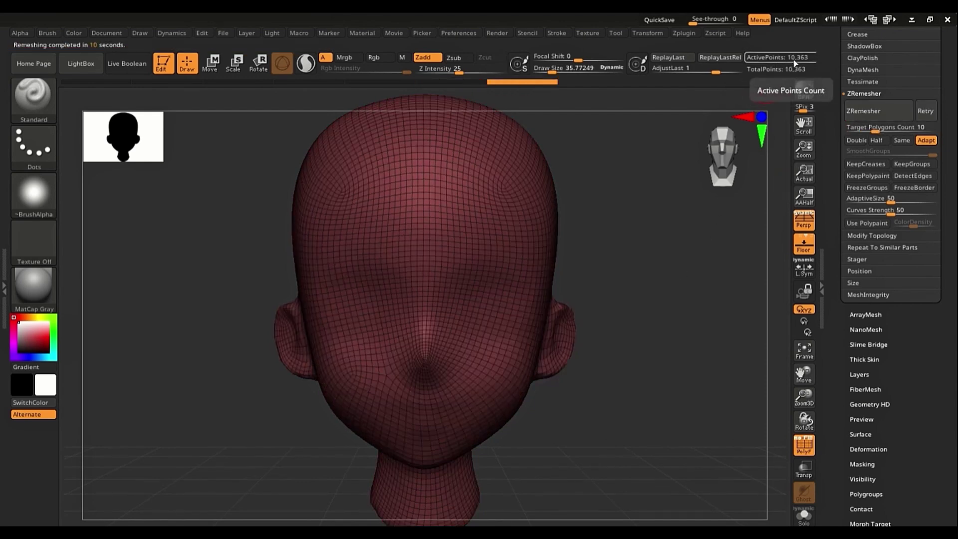
- Check the active points count and set the ZRemesher target polygons count to 5
left_click(874, 130)
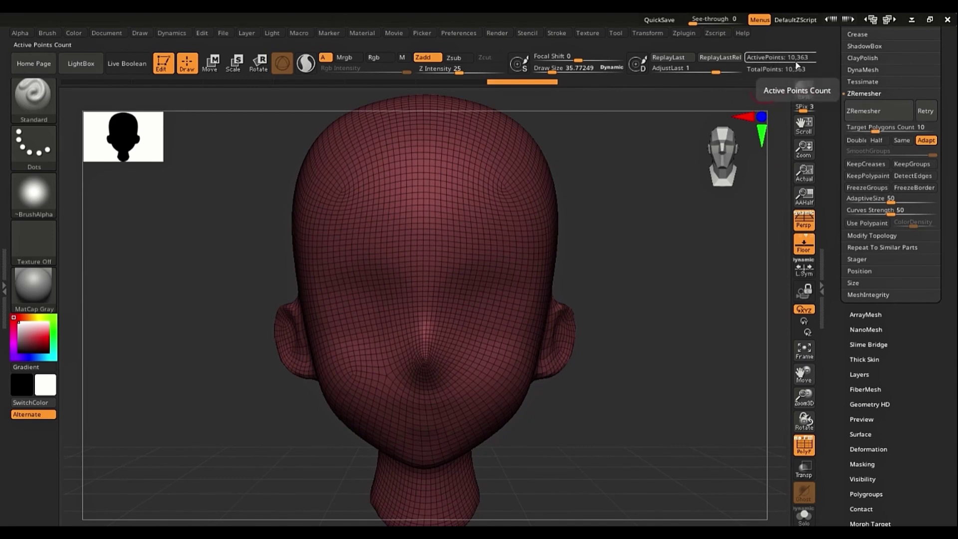
left_click(870, 129)
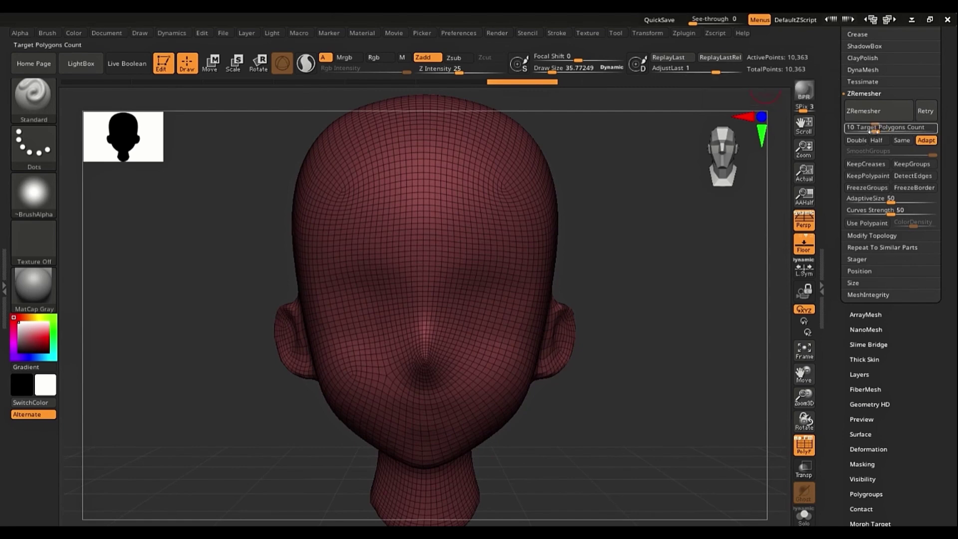
left_click(872, 132)
type("5")
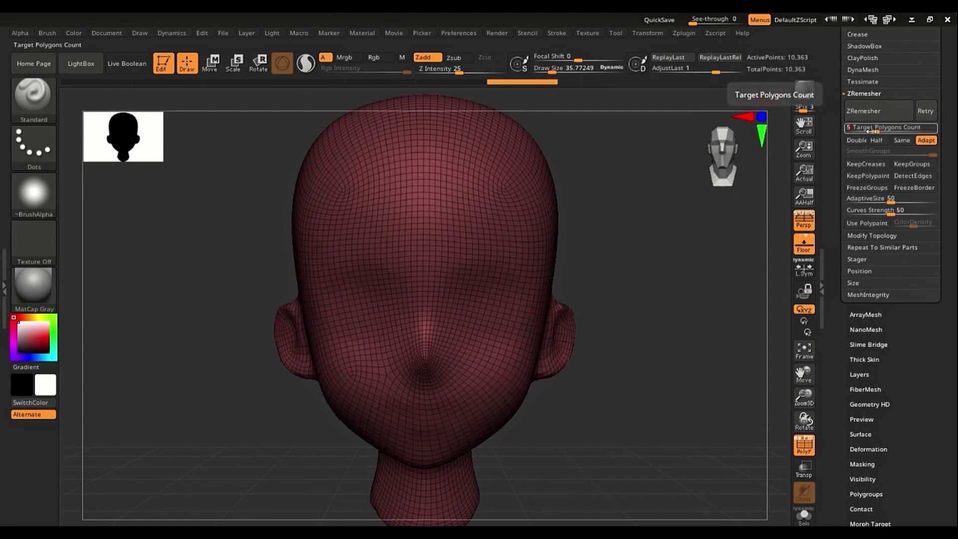
key("Return")
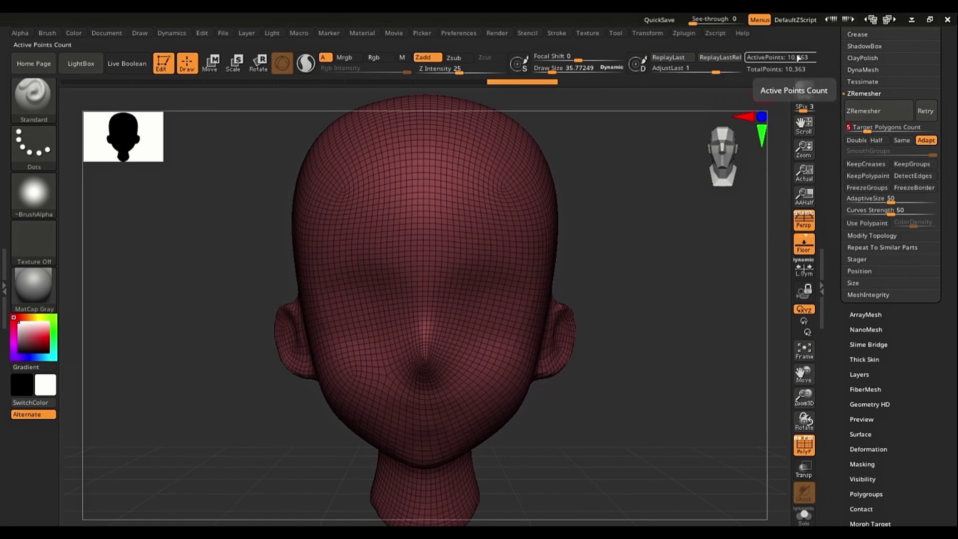
- Try ZRemesher on the head with target polygons counts of 5 and 1, and undo both remeshes
left_click(859, 112)
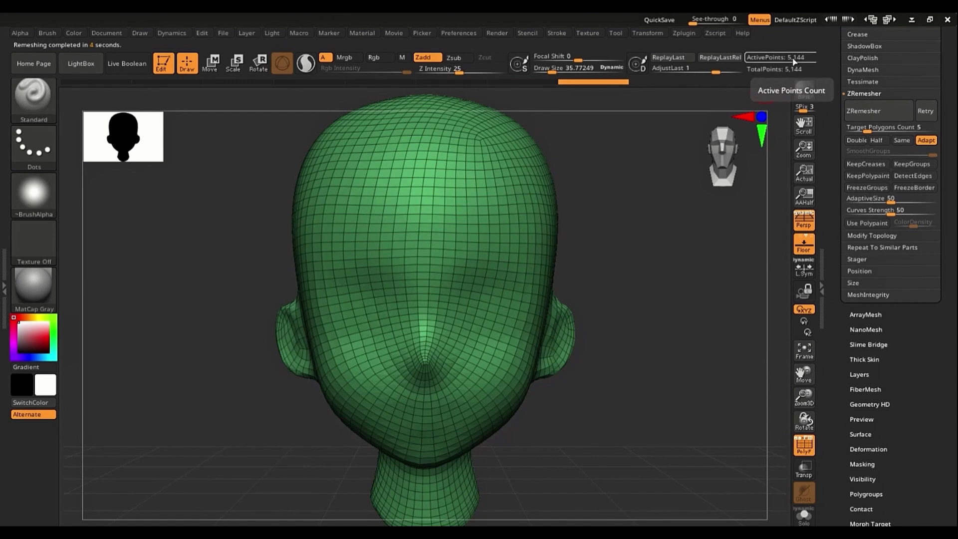
left_click(862, 130)
type("1")
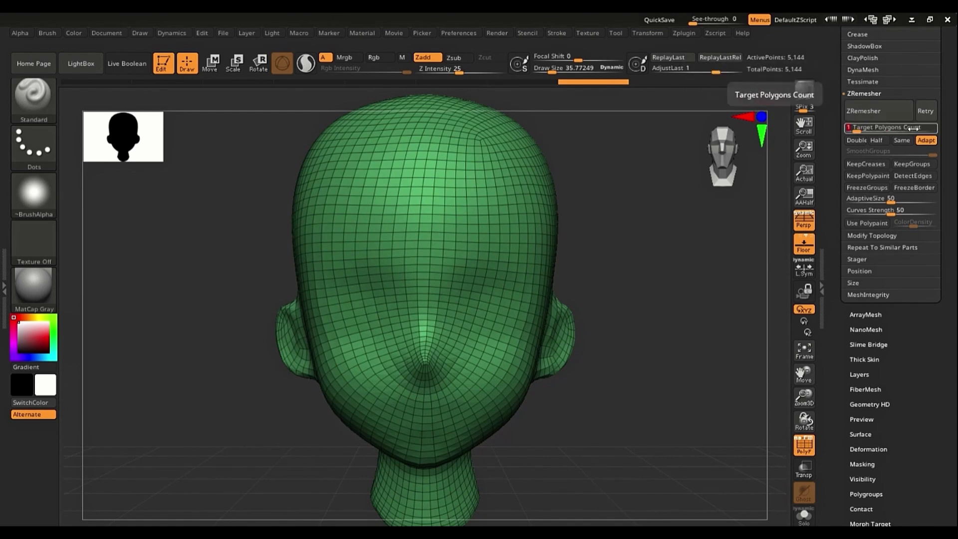
left_click(862, 115)
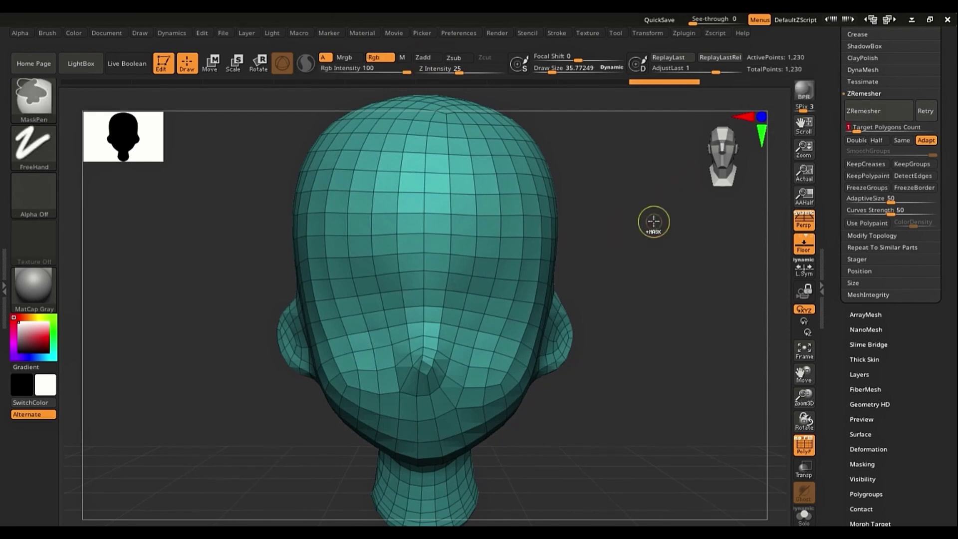
key("ctrl+z")
key("ctrl+z")
- Try ZRemesher on the head with a target polygons count of 5, followed by a remesh with the Double option
left_click(855, 128)
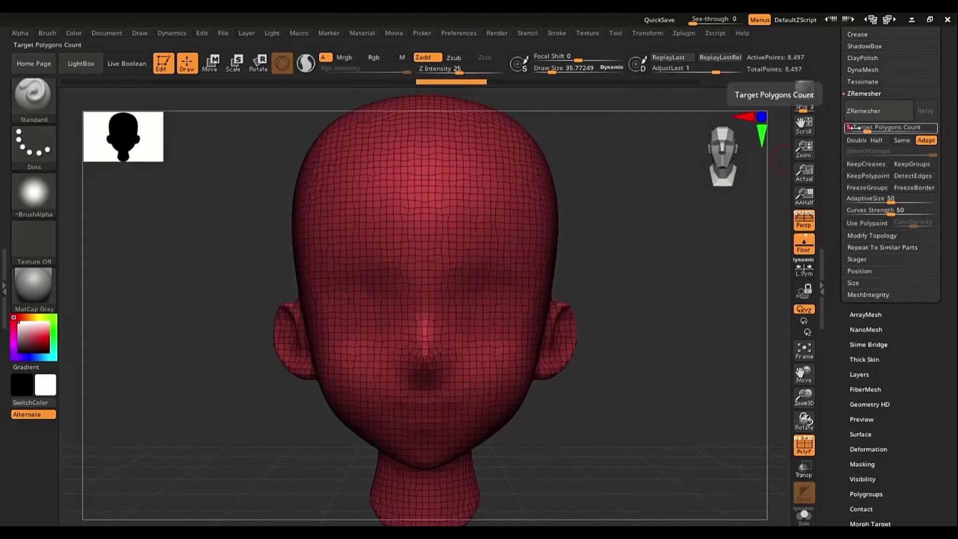
left_click(865, 116)
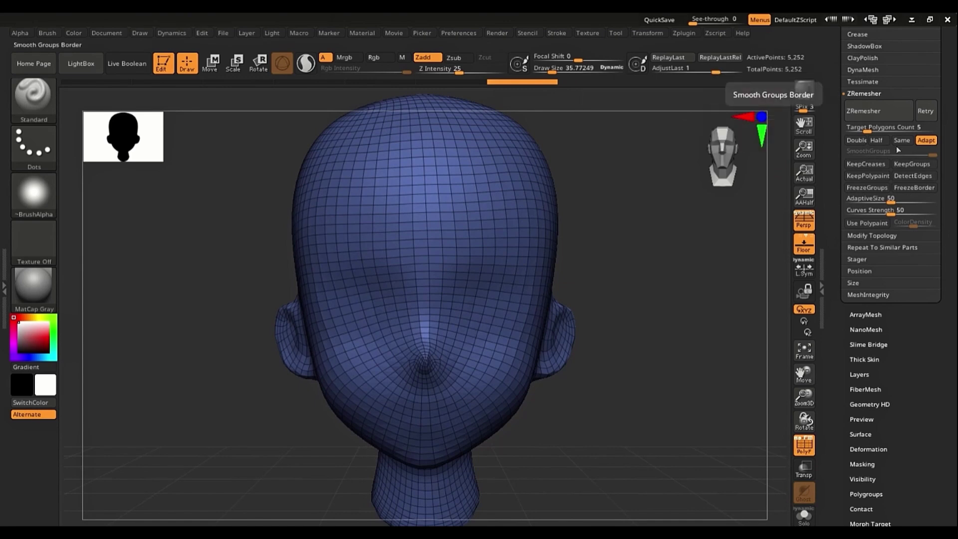
left_click(855, 141)
left_click(863, 111)
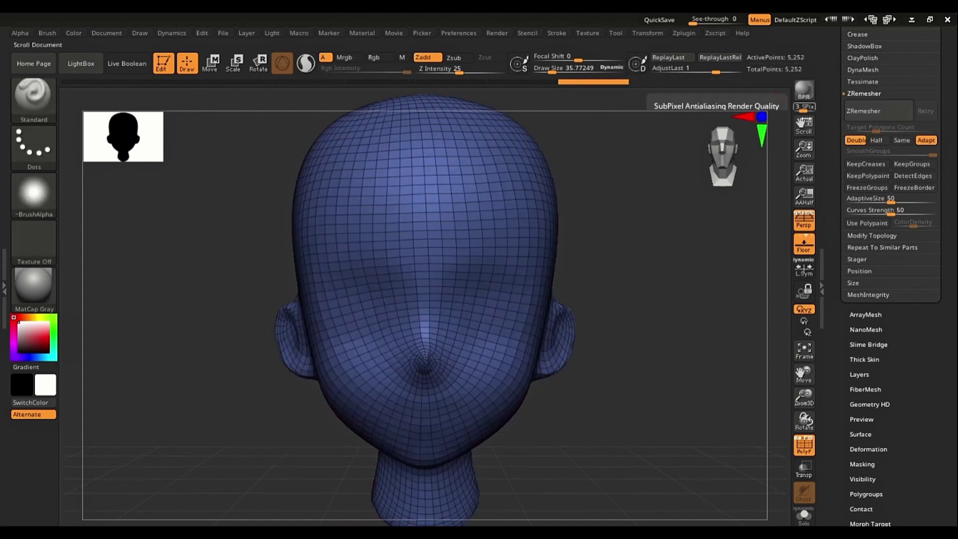
- Try remeshing the head with ZRemesher's Half option and undo the result
left_click(876, 141)
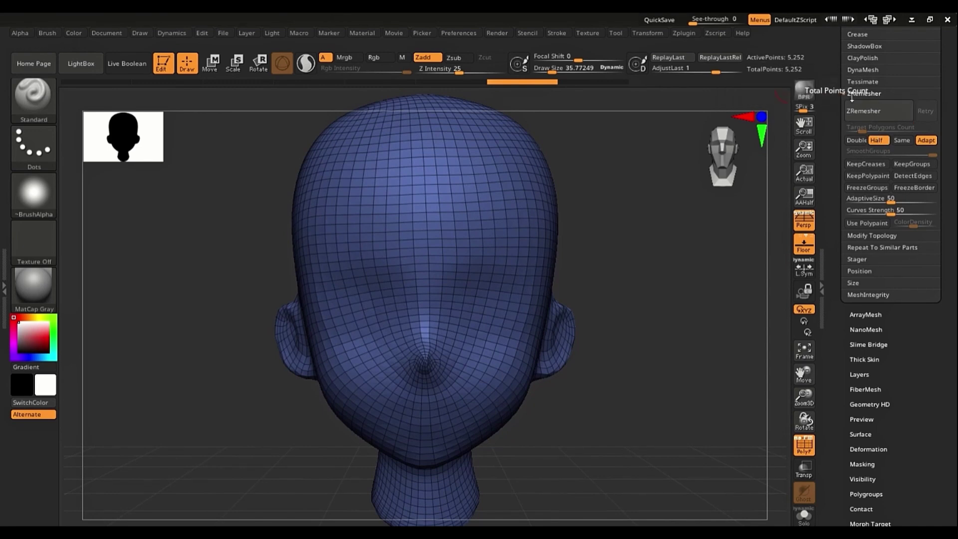
left_click(869, 120)
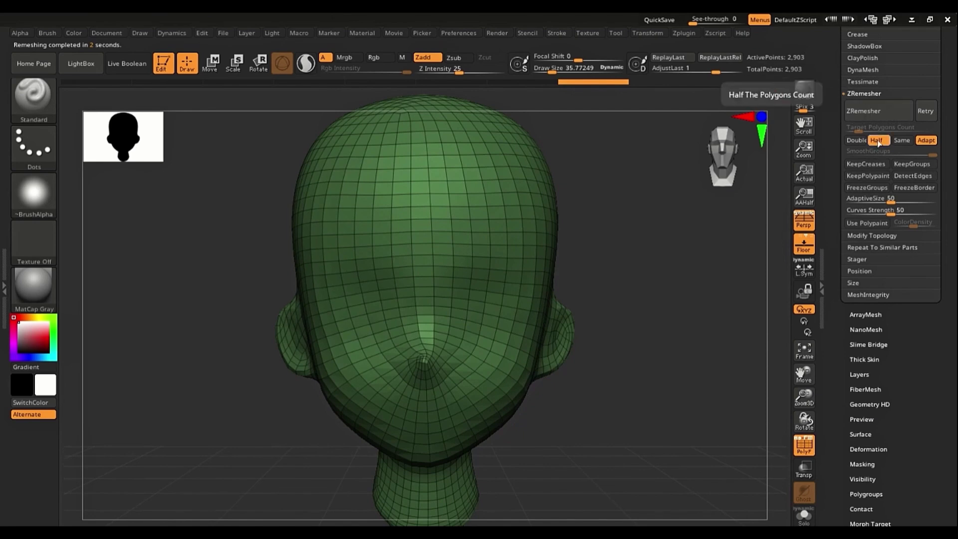
key("ctrl+z")
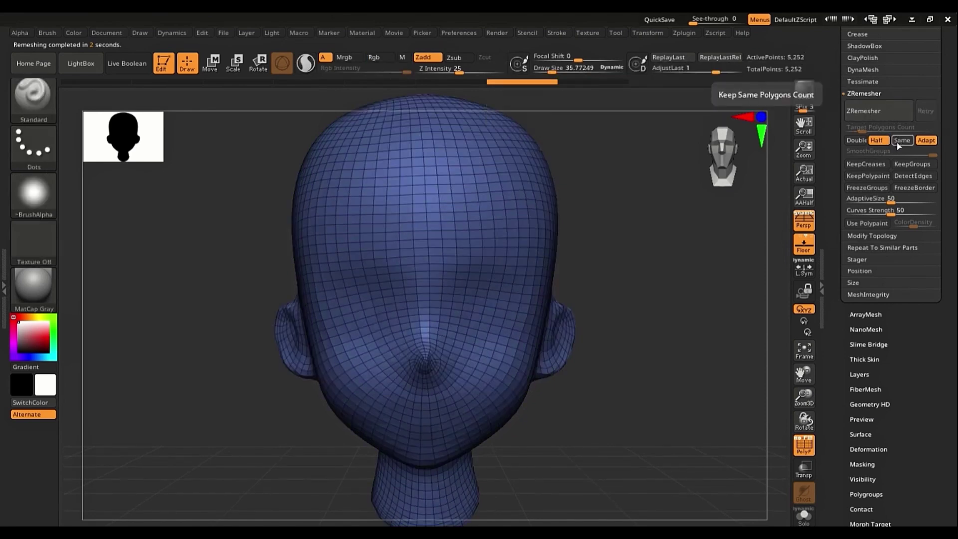
- Try remeshing the head with ZRemesher's Same option and switch the option off
left_click(900, 141)
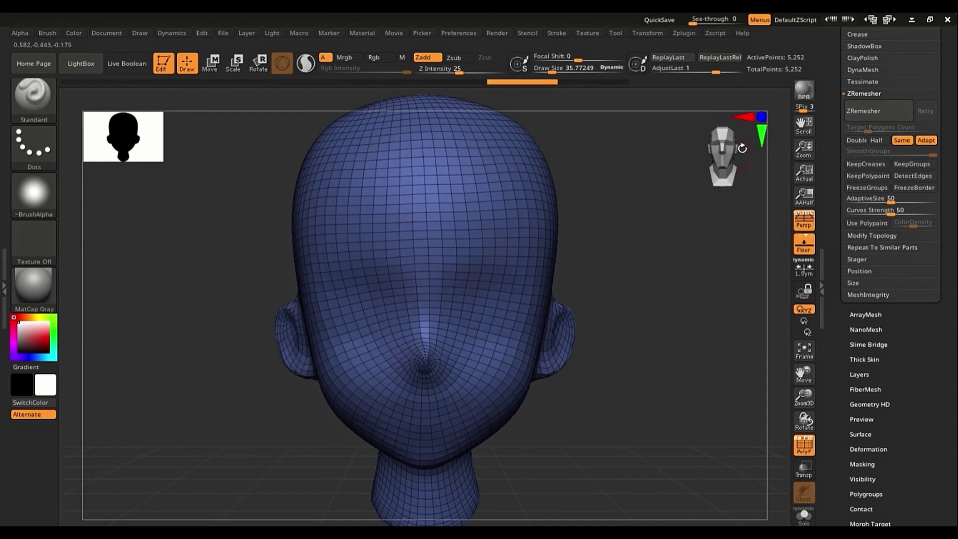
left_click(869, 115)
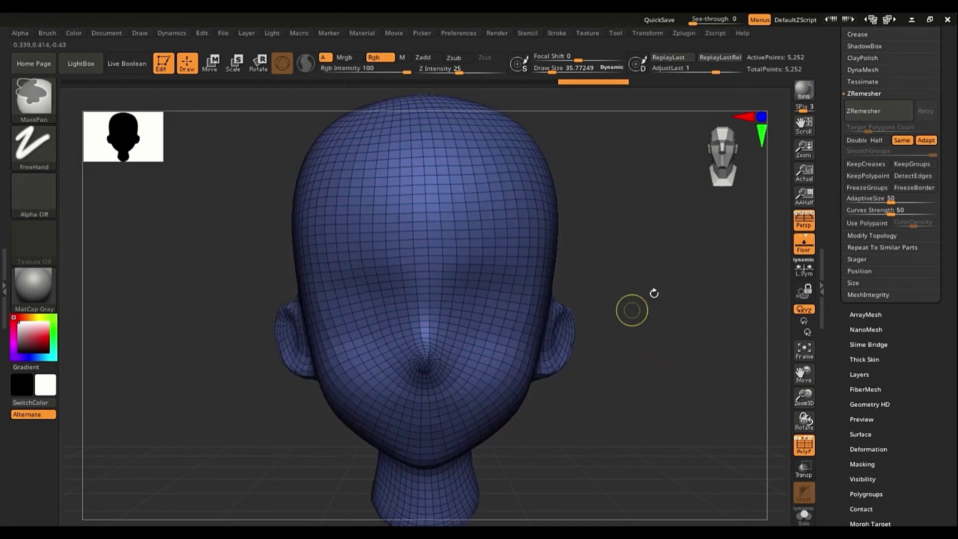
left_click(903, 142)
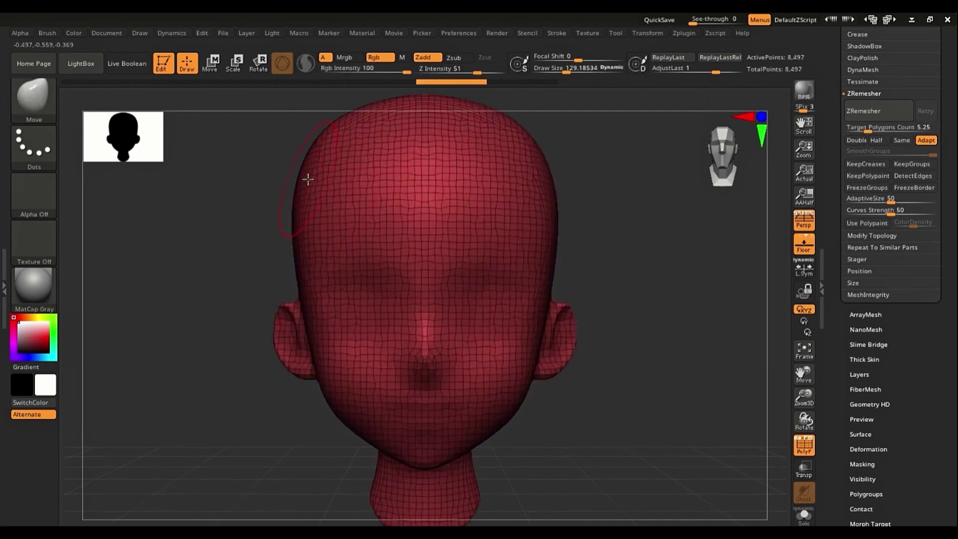
- Distort one side of the forehead and face with the Move brush and undo the strokes
mouse_move(308, 180)
left_mouse_down("alt")
mouse_move(317, 195)
mouse_move(405, 231)
left_mouse_up("alt")
left_click_drag(325, 245, 348, 381, "alt")
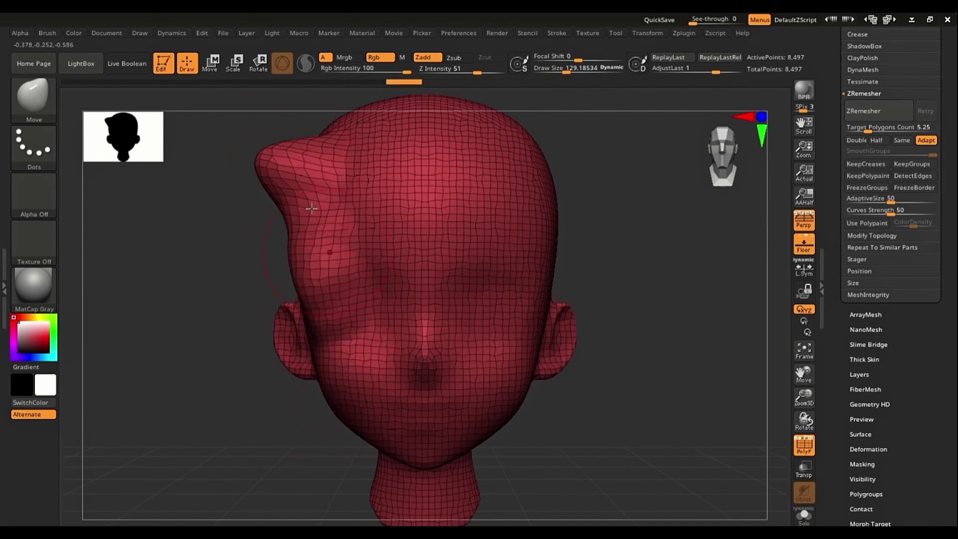
key("ctrl+z")
key("ctrl+z")
key("ctrl+z")
key("ctrl+z")
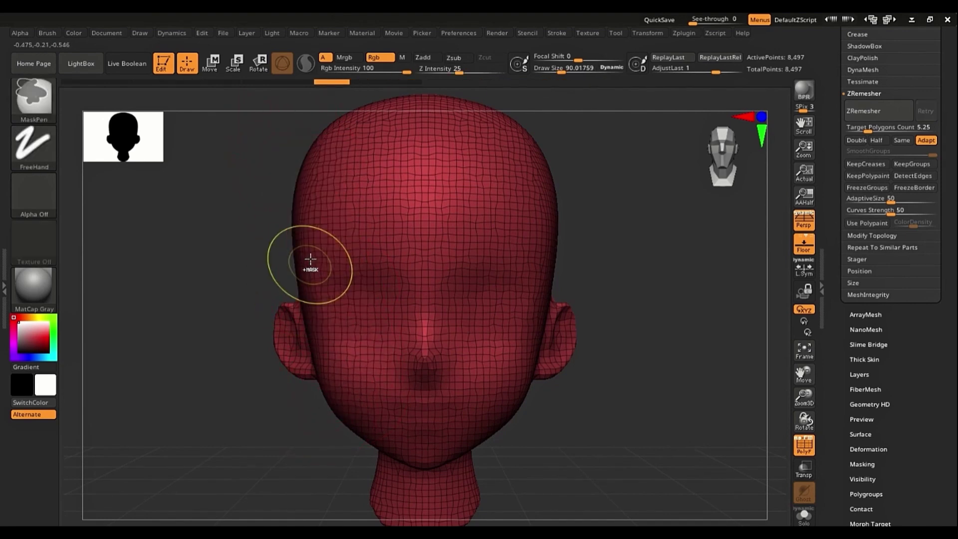
- Carve a wavy groove with the DamStandard brush down one side of the face, from the forehead to the cheek
key("b")
key("d")
key("s")
left_click_drag(320, 156, 362, 386)
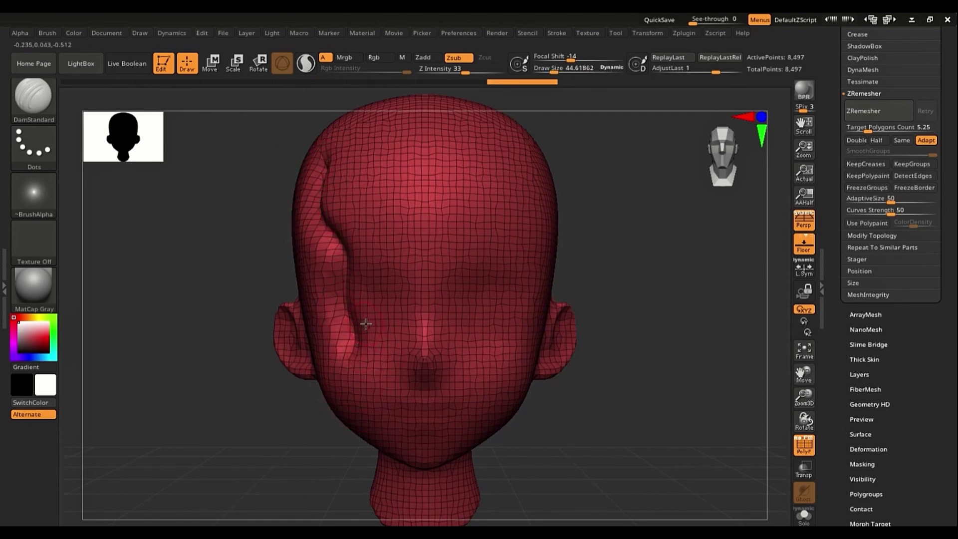
- Try ZRemesher on the asymmetrical head with a target polygons count of 5.25 and undo it
left_click(865, 111)
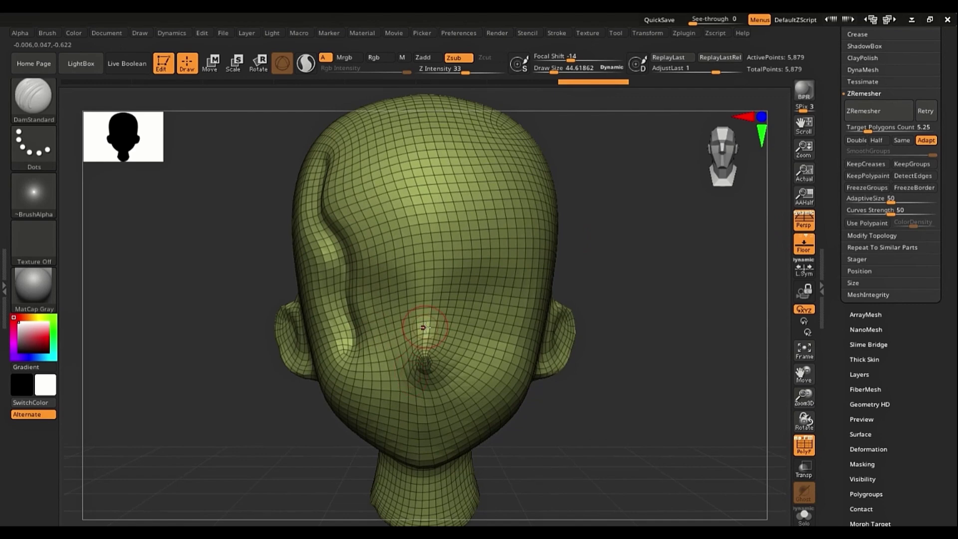
key("ctrl")
key("ctrl+z")
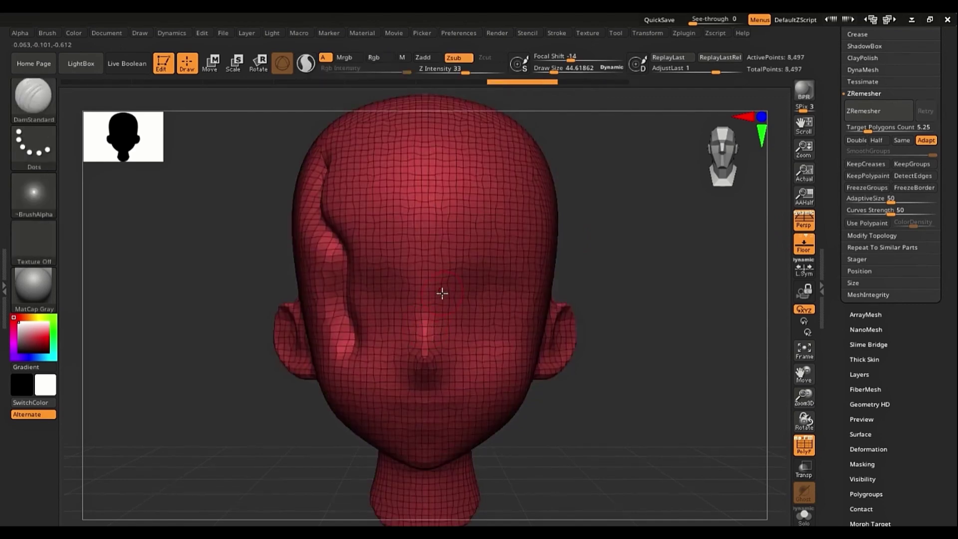
- Activate symmetry for the head and turn off the polyframe display
left_click(663, 34)
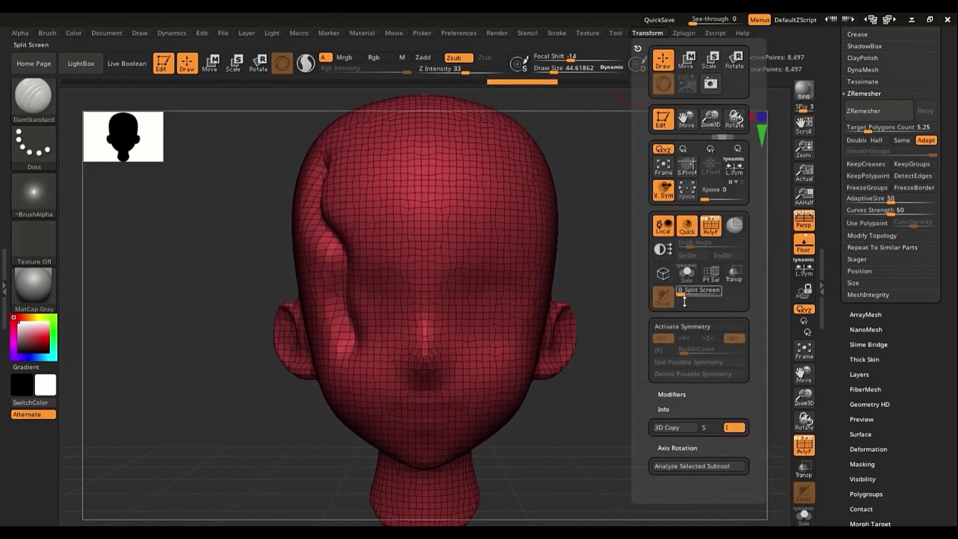
left_click(682, 326)
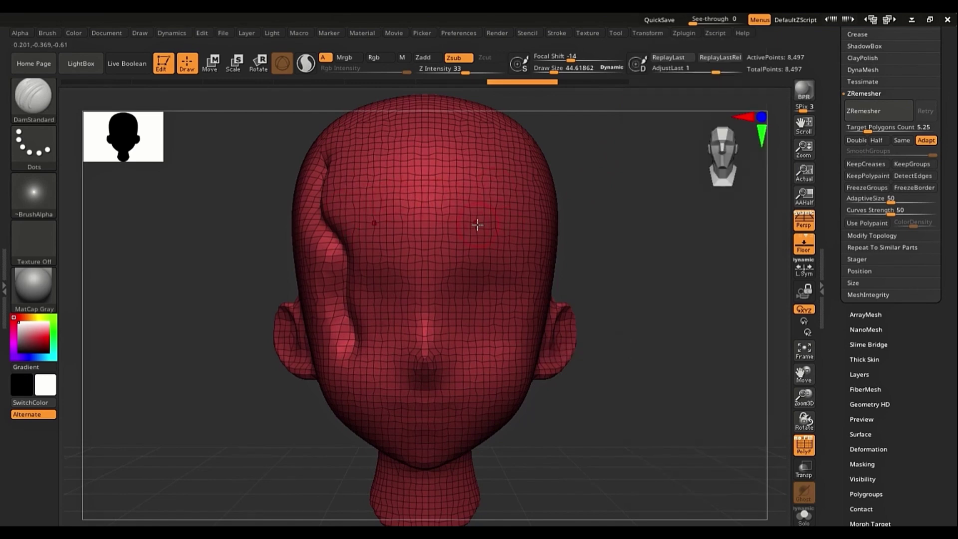
key("shift+f")
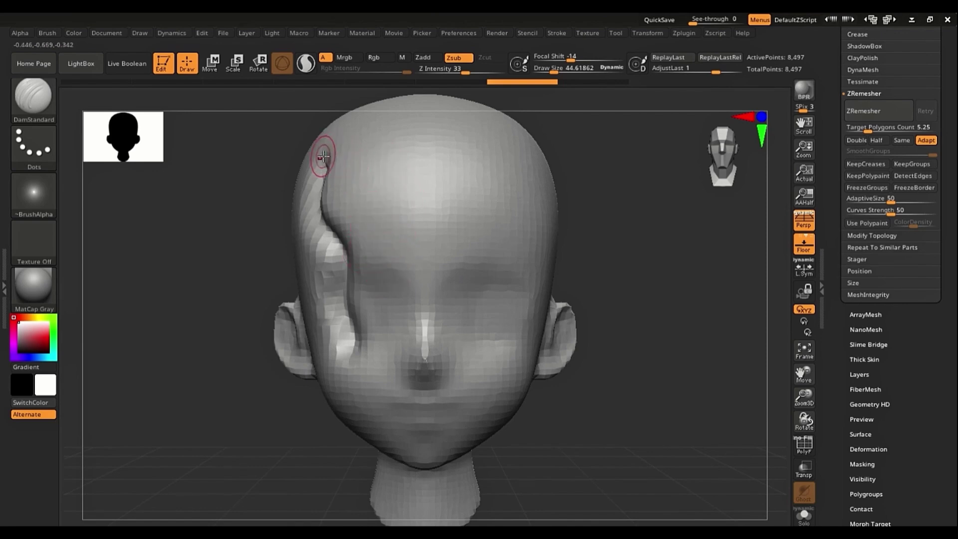
- Mask a strip down the side of the face opposite the groove and remove the mask
mouse_move(321, 154)
left_mouse_down()
mouse_move(314, 196)
mouse_move(359, 316)
left_mouse_up()
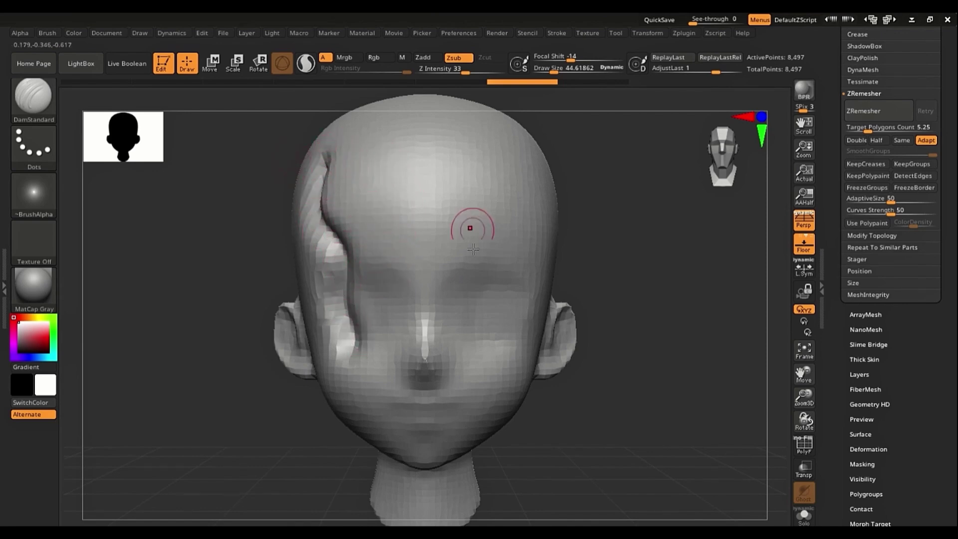
mouse_move(169, 492)
left_mouse_down("ctrl")
mouse_move(397, 137)
mouse_move(423, 63)
left_mouse_up("ctrl")
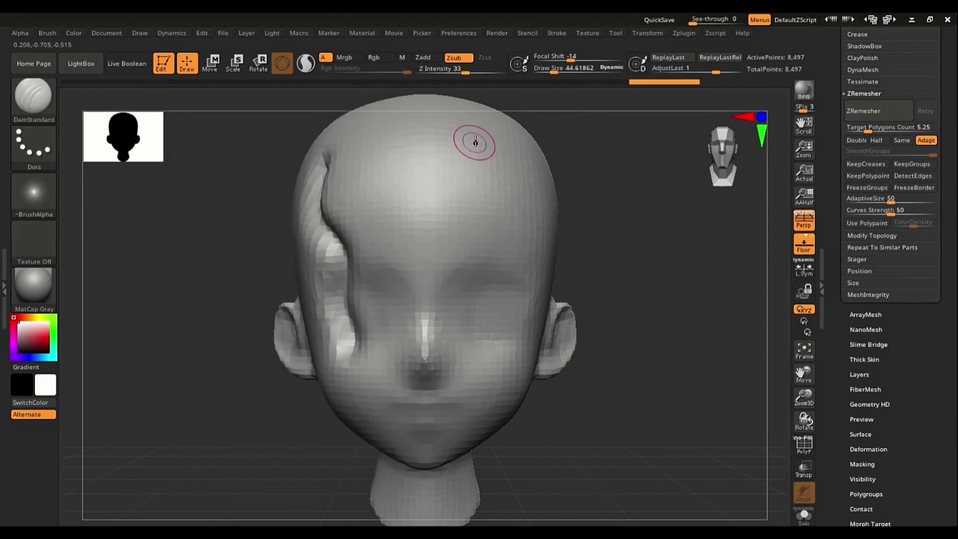
left_click(491, 147, "ctrl")
left_click_drag(491, 181, 497, 402, "ctrl")
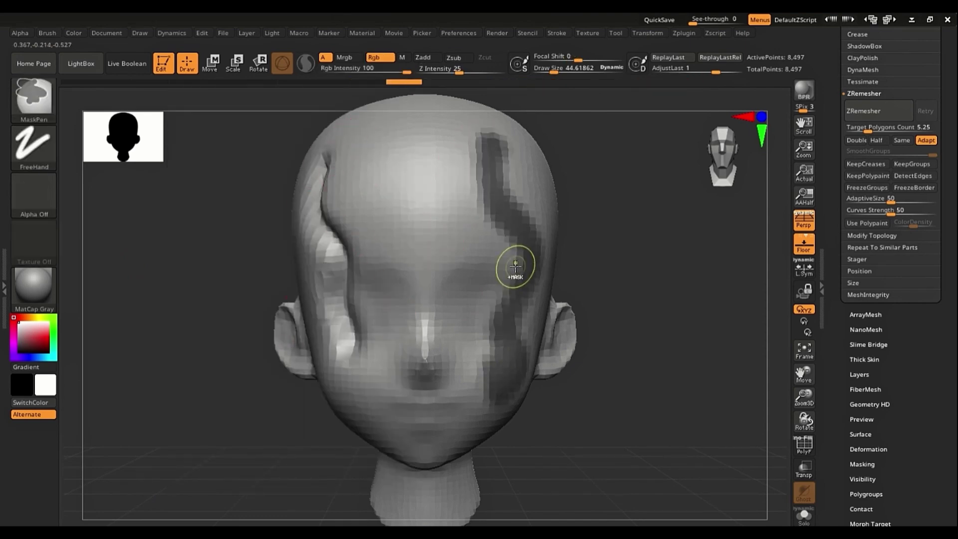
key("ctrl+shift+a")
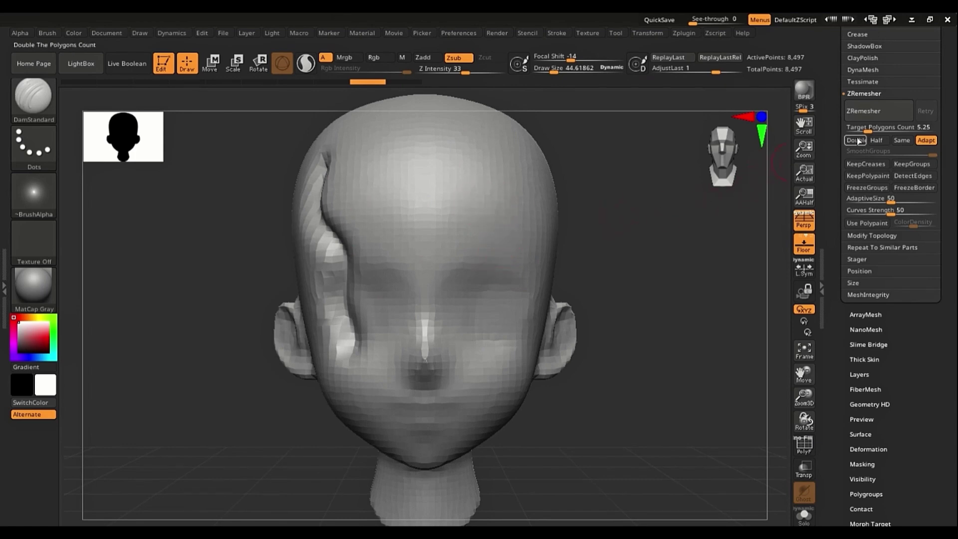
- Try ZRemesher on the grooved head with symmetry active and undo the remesh
left_click(866, 113)
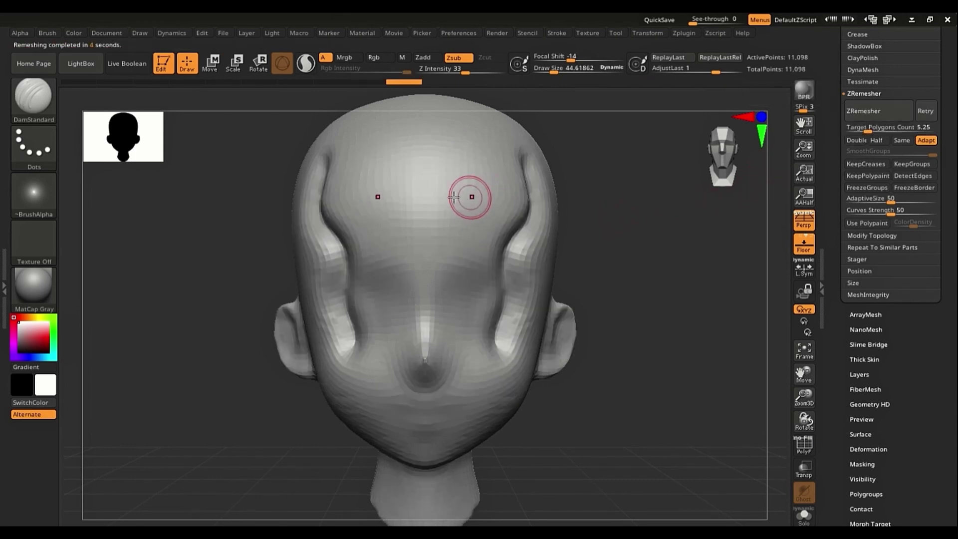
mouse_move(328, 156)
left_mouse_down("ctrl")
mouse_move(337, 279)
mouse_move(369, 349)
left_mouse_up("ctrl")
key("ctrl+z")
mouse_move(492, 150)
left_mouse_down("ctrl")
mouse_move(512, 276)
mouse_move(499, 358)
left_mouse_up("ctrl")
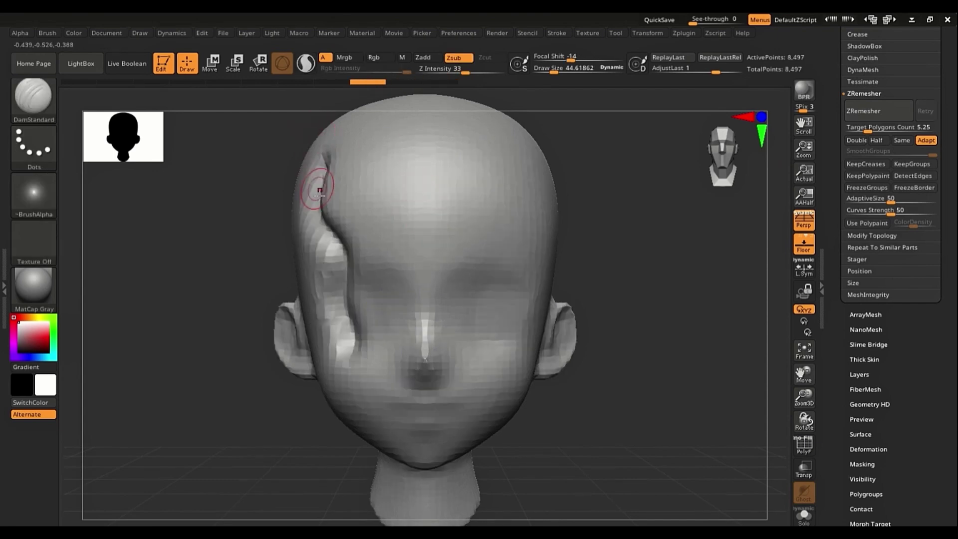
- Mask strips over the carved groove and over the opposite side of the face in turn, undoing each mask
left_click_drag(319, 192, 370, 368)
left_click_drag(340, 228, 326, 158)
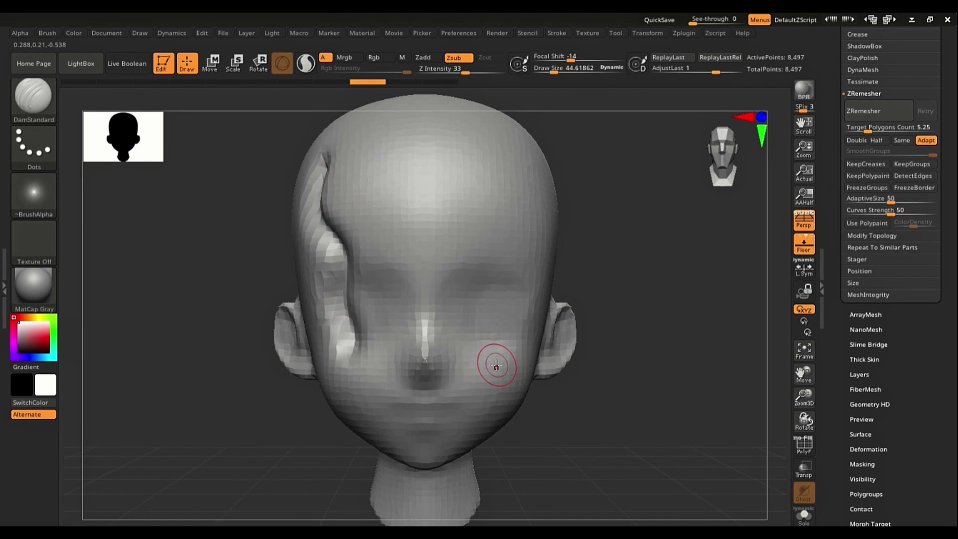
mouse_move(346, 154)
left_mouse_down("ctrl")
mouse_move(347, 145)
mouse_move(372, 339)
mouse_move(325, 294)
mouse_move(312, 160)
mouse_move(350, 239)
left_mouse_up("ctrl")
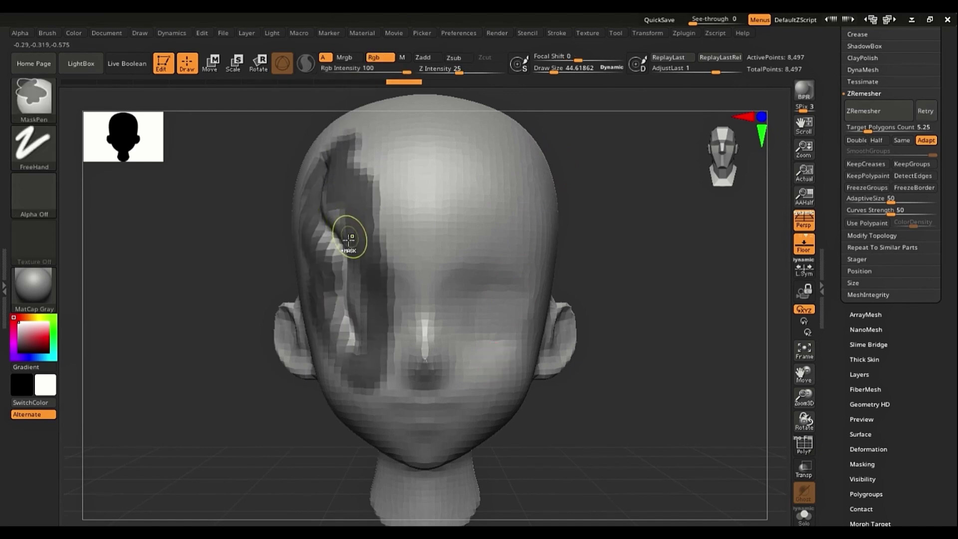
key("ctrl+z")
left_click_drag(532, 156, 529, 370, "ctrl")
key("ctrl+z")
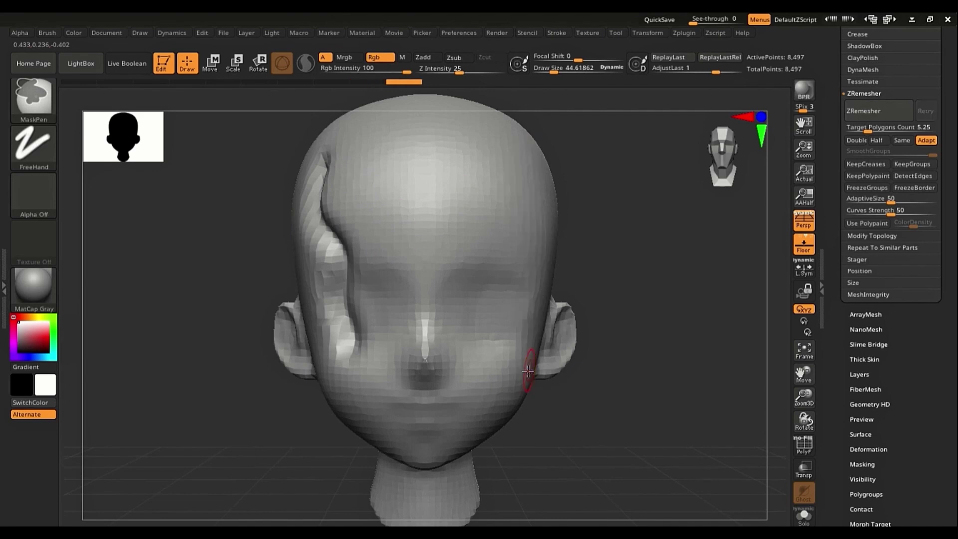
mouse_move(508, 145)
left_mouse_down("ctrl")
mouse_move(514, 384)
mouse_move(506, 380)
mouse_move(509, 173)
left_mouse_up("ctrl")
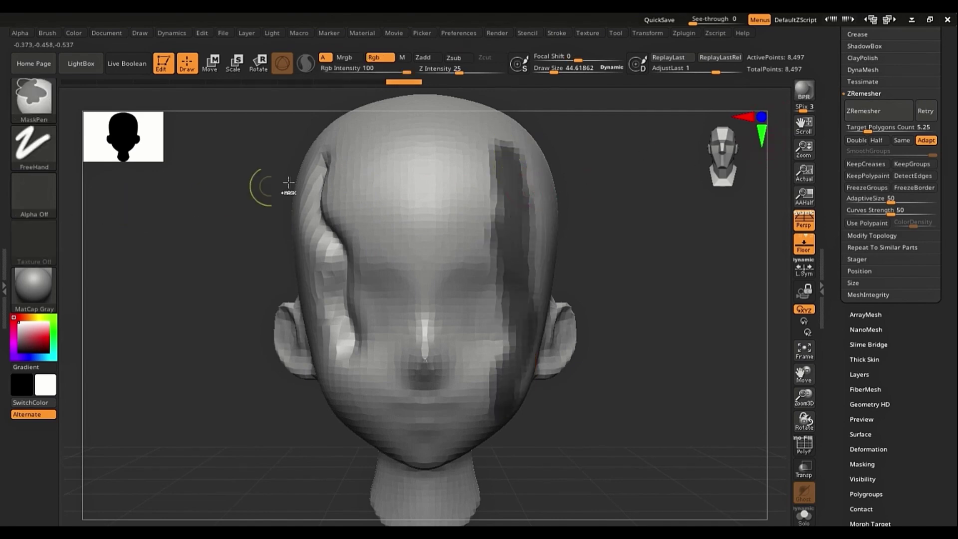
key("ctrl+z")
mouse_move(331, 150)
left_mouse_down("ctrl")
mouse_move(371, 319)
mouse_move(364, 407)
left_mouse_up("ctrl")
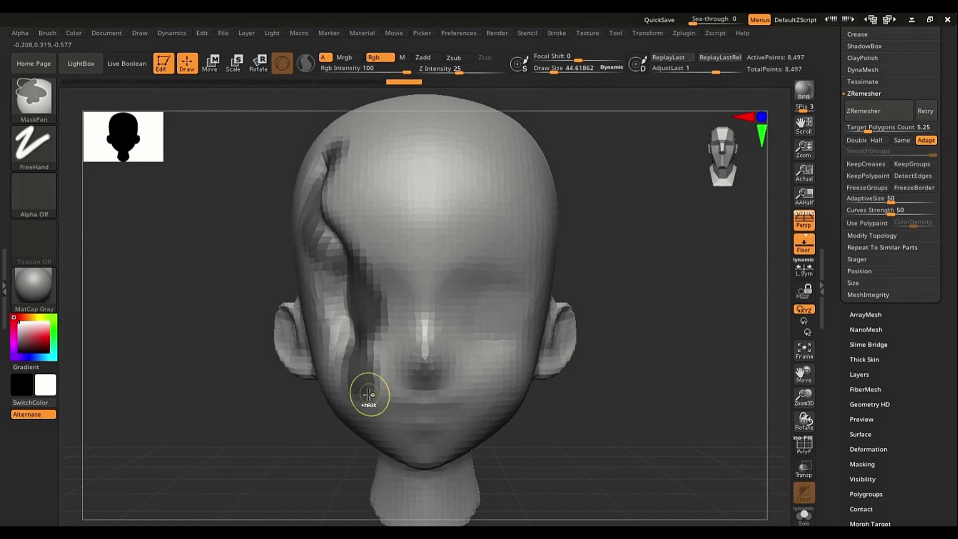
key("ctrl+z")
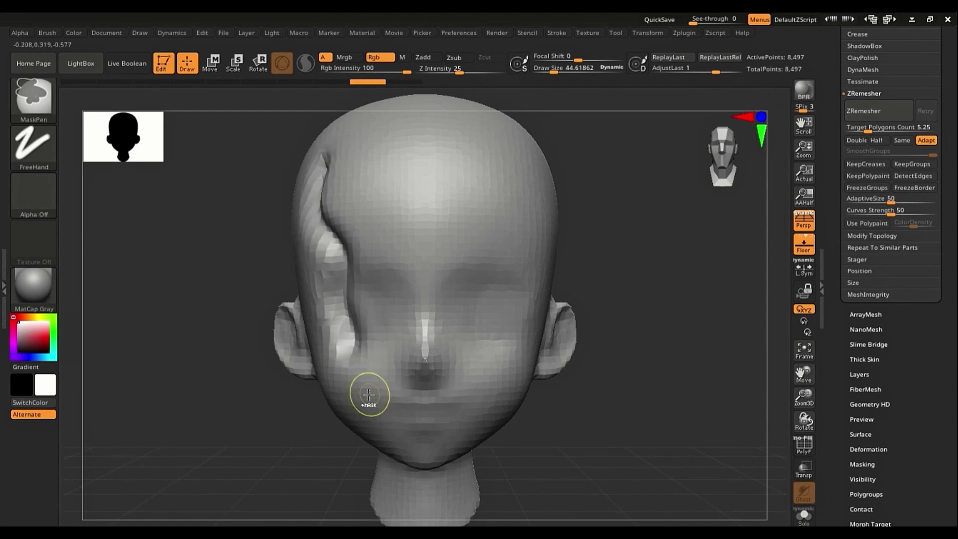
- Undo the carved groove and carve a new one with DamStandard down the opposite side of the face to the jaw
key("ctrl+z")
key("ctrl+z")
key("ctrl+z")
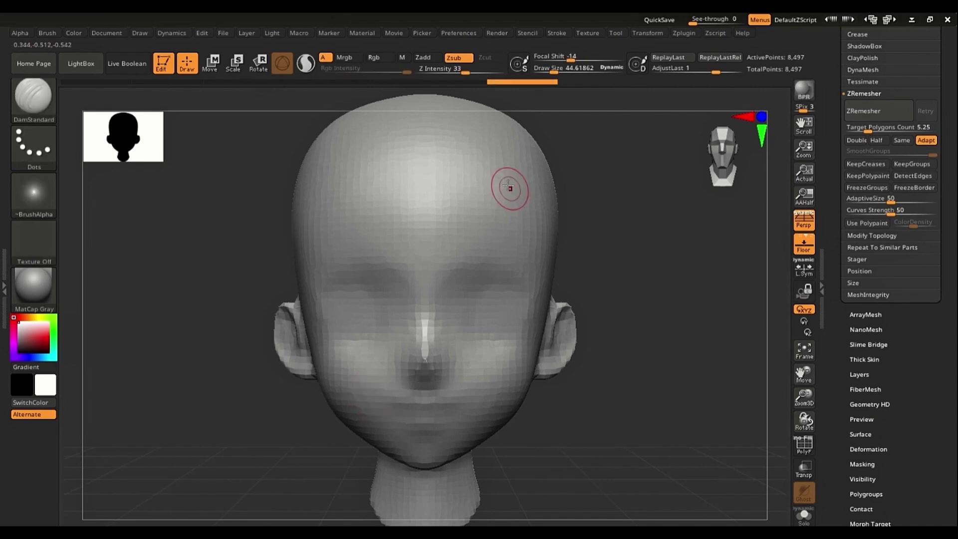
mouse_move(509, 187)
left_mouse_down()
mouse_move(514, 161)
mouse_move(535, 234)
mouse_move(529, 325)
left_mouse_up()
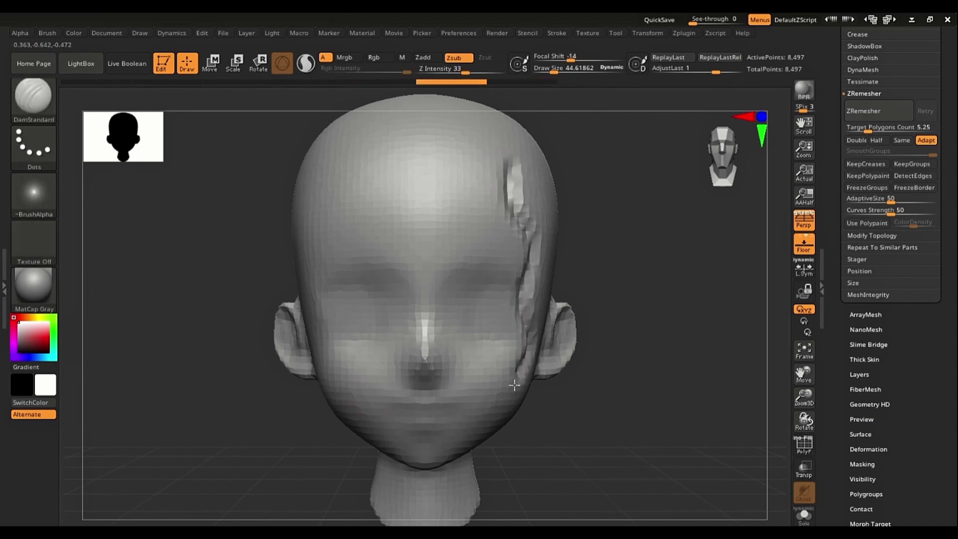
left_click_drag(515, 385, 488, 415)
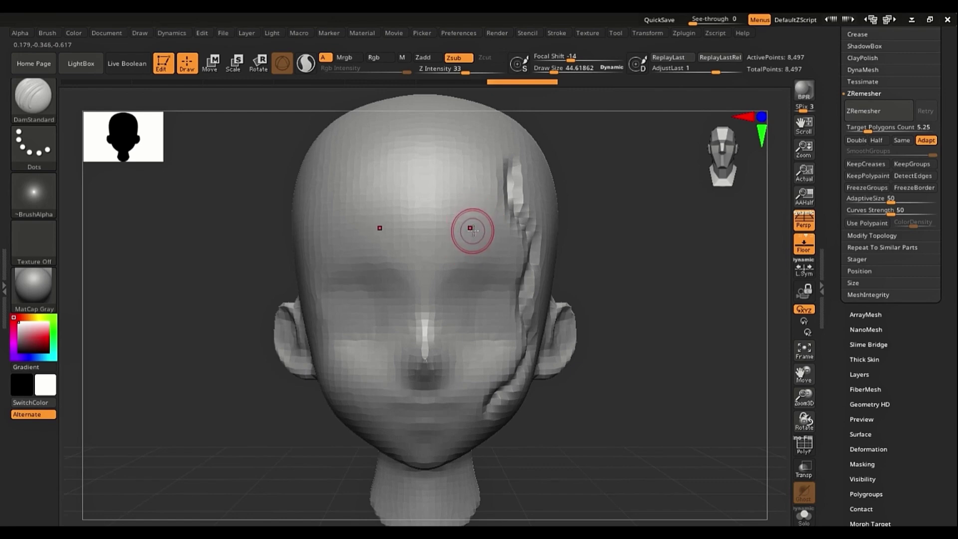
- Try ZRemesher on the grooved head and mask strips down each side of the face, undoing each mask
left_click(854, 112)
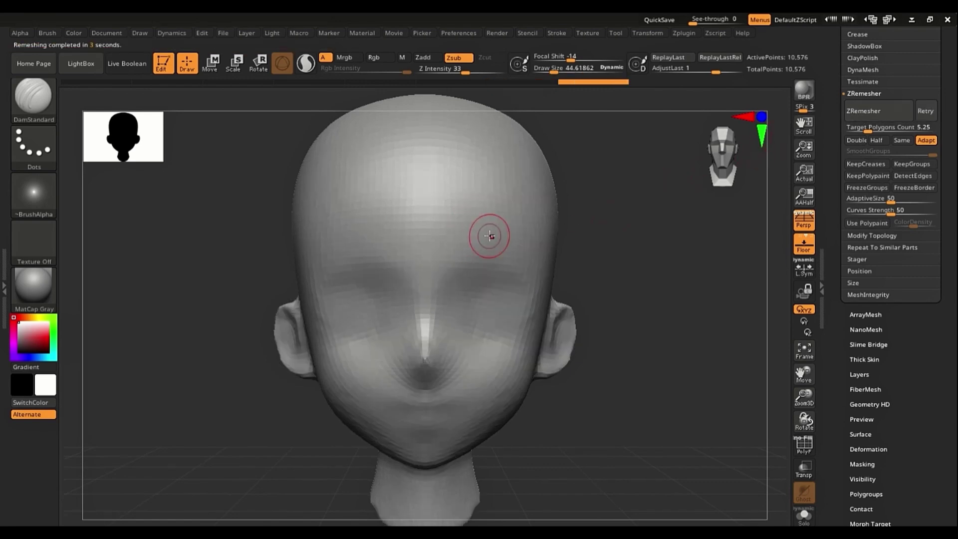
left_click_drag(514, 149, 516, 331, "ctrl")
key("ctrl+z")
left_click_drag(328, 152, 377, 364, "ctrl")
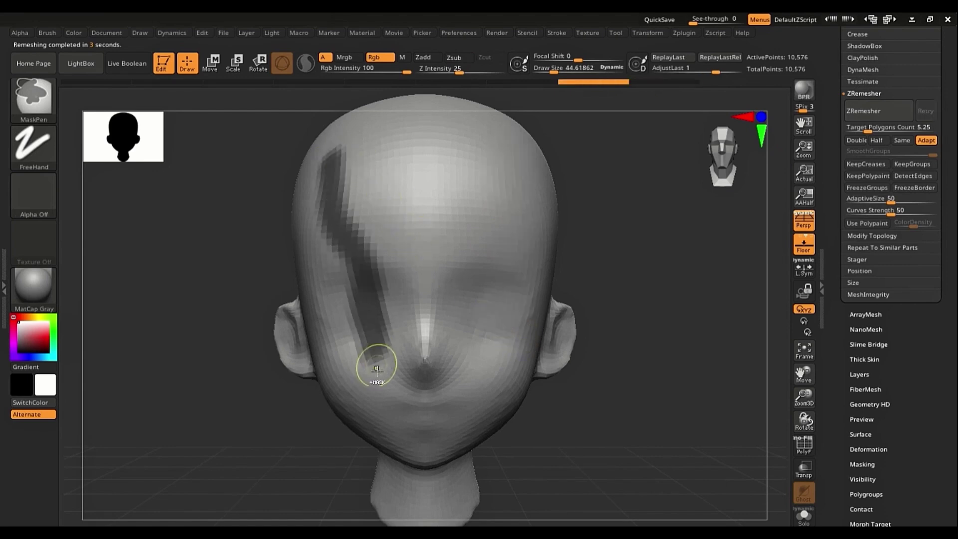
key("ctrl+z")
mouse_move(366, 143)
left_mouse_down("ctrl")
mouse_move(329, 230)
mouse_move(357, 282)
mouse_move(340, 365)
left_mouse_up("ctrl")
key("ctrl+z")
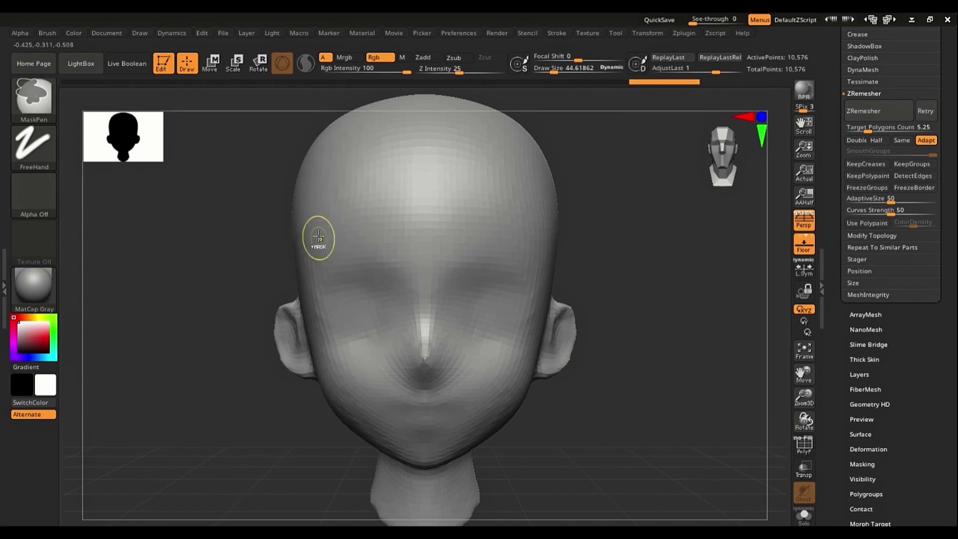
- Mask one strip down each side of the face in turn, undoing both masks and the last remesh
left_click_drag(346, 172, 336, 317, "ctrl")
key("ctrl+z")
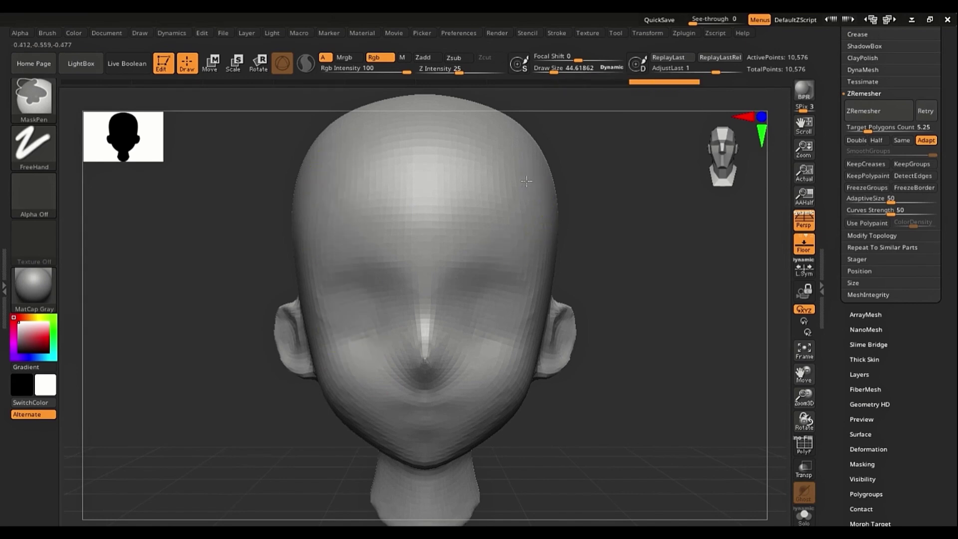
left_click_drag(541, 167, 507, 378, "ctrl")
key("ctrl+z")
key("ctrl+z")
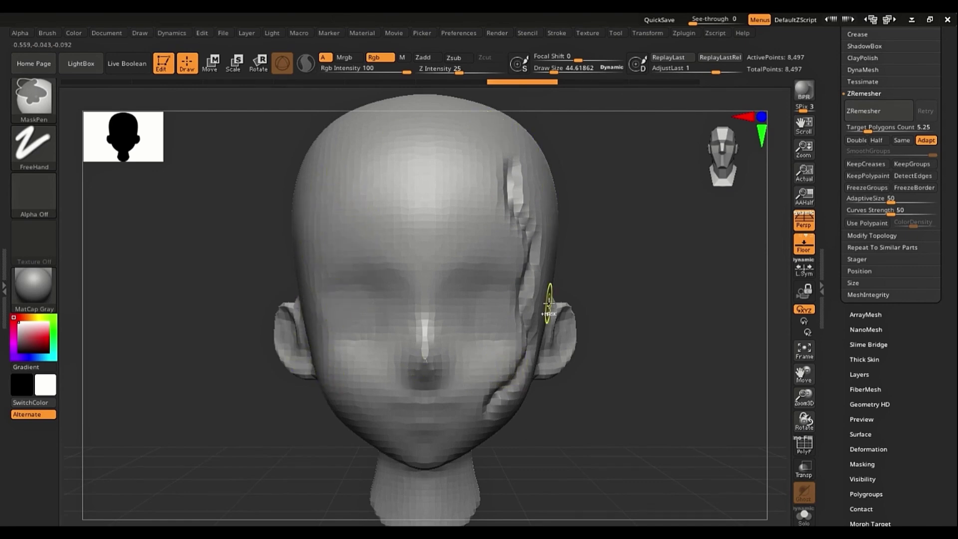
- Mask strips over the smooth half and the grooved half of the face, undoing the masks and the carved groove
mouse_move(362, 132)
left_mouse_down("ctrl")
mouse_move(329, 199)
mouse_move(305, 317)
mouse_move(362, 287)
mouse_move(361, 428)
left_mouse_up("ctrl")
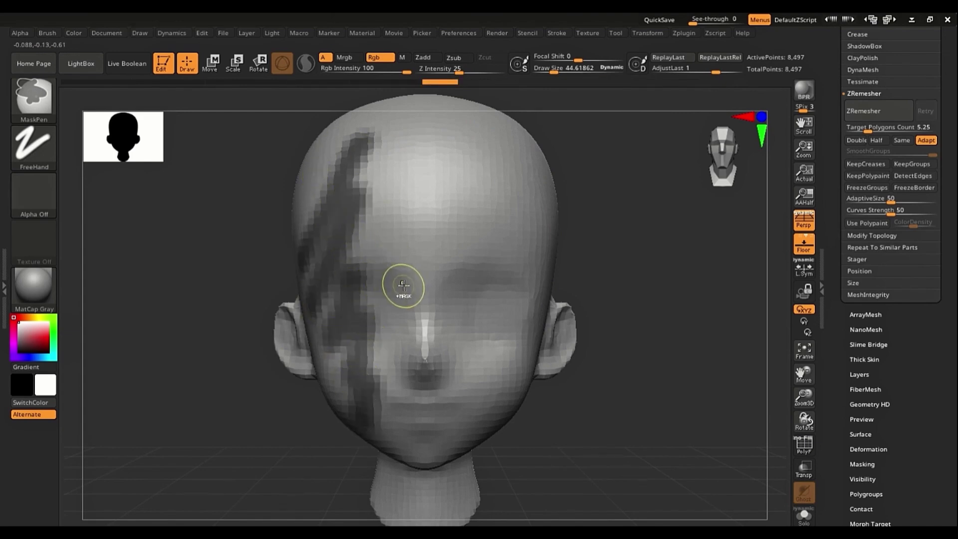
key("ctrl+z")
key("ctrl+z")
key("ctrl+z")
key("ctrl+z")
mouse_move(496, 177)
left_mouse_down("ctrl")
mouse_move(543, 325)
mouse_move(514, 390)
left_mouse_up("ctrl")
key("ctrl+z")
key("ctrl+z")
key("ctrl+z")
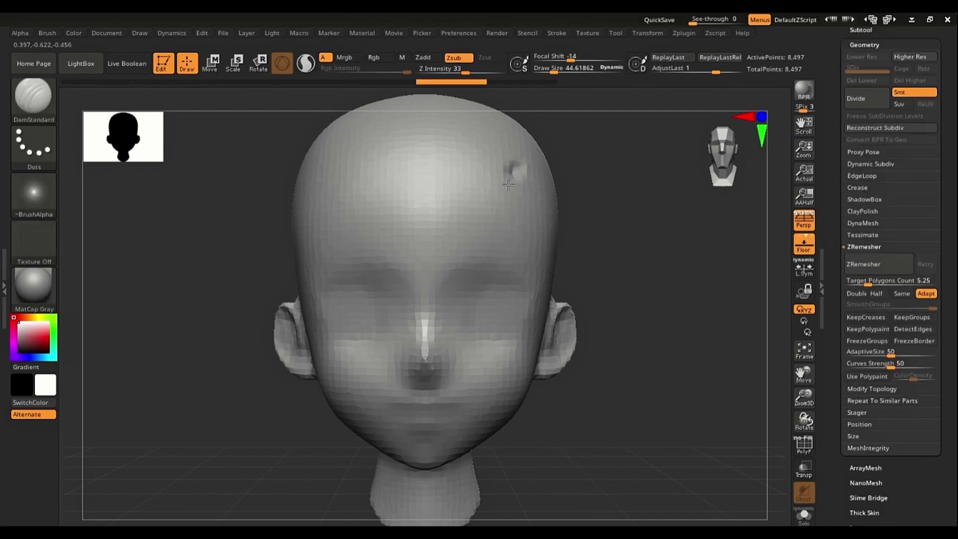
- Carve a DamStandard groove down the character's left side of the face to the jaw, and try another on the opposite side, undoing it
mouse_move(509, 185)
left_mouse_down()
mouse_move(524, 254)
mouse_move(517, 345)
mouse_move(485, 415)
left_mouse_up()
left_click_drag(510, 328, 504, 188)
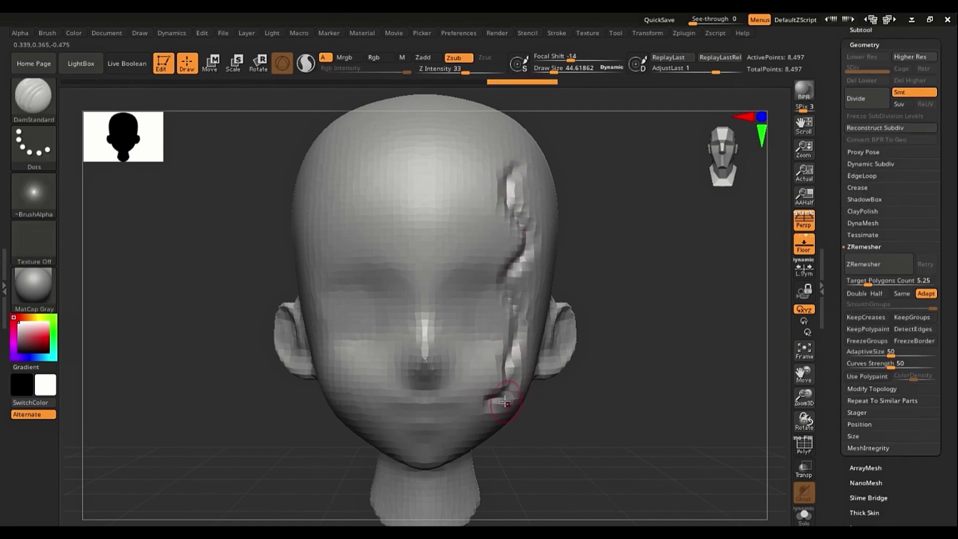
left_click_drag(331, 171, 374, 391)
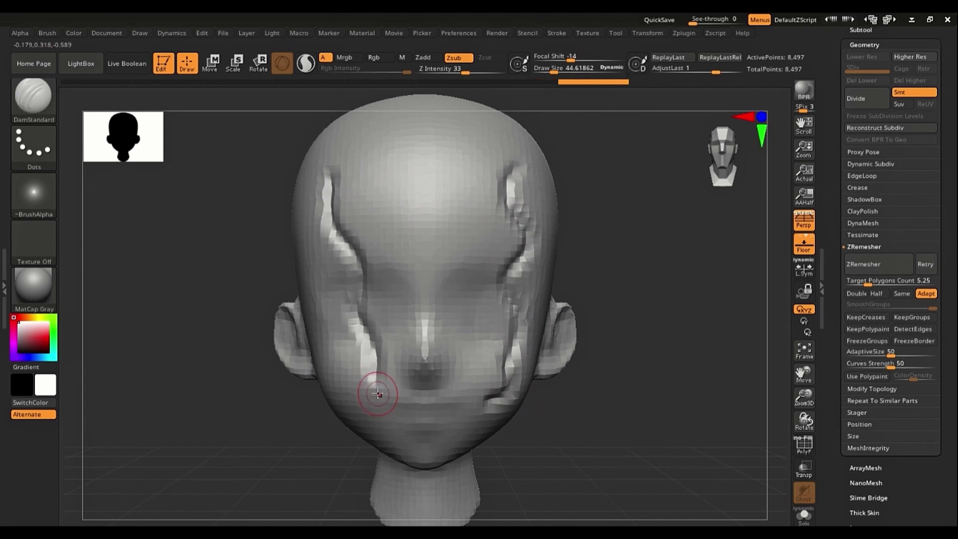
key("ctrl+z")
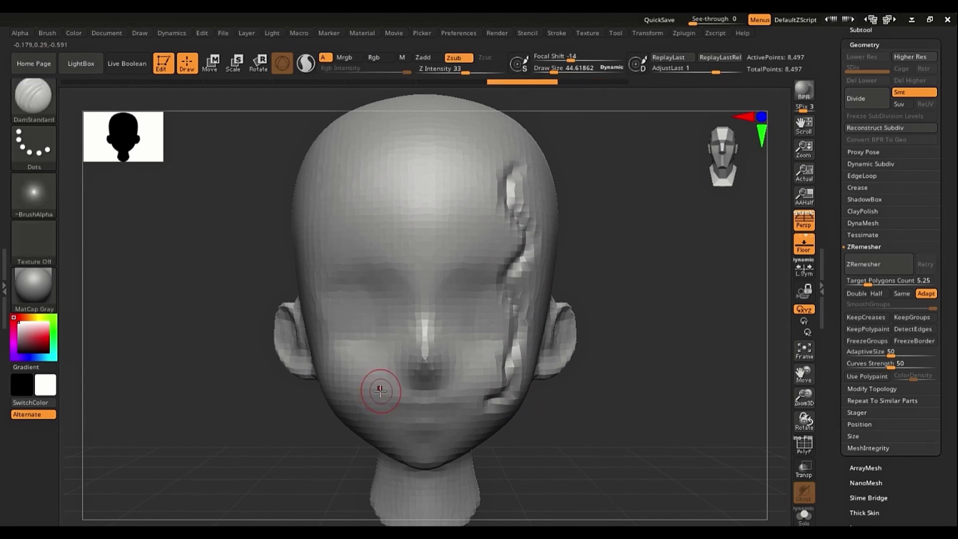
- Flip the grooved head with the Deformation Mirror command and undo the flip
key("shift+f")
key("shift+f")
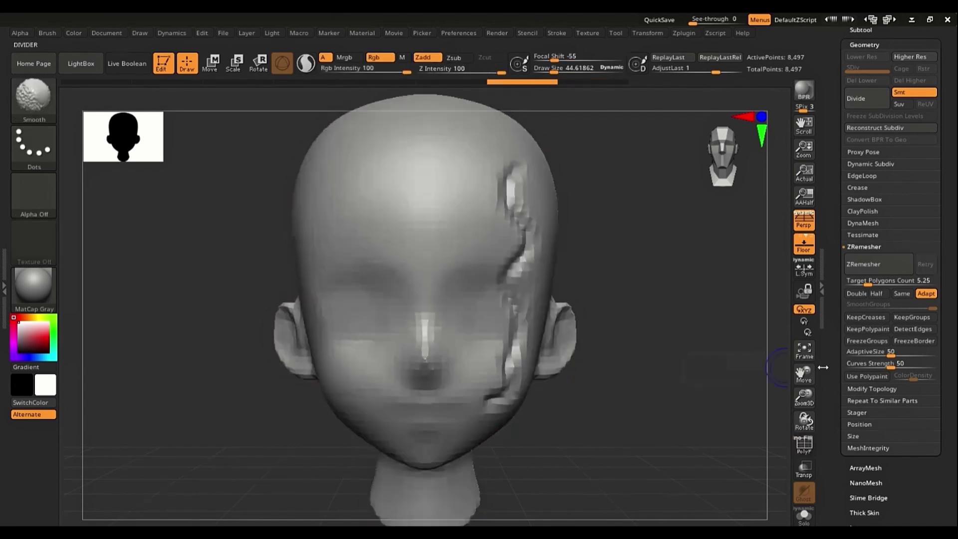
scroll(835, 379, "up", 5)
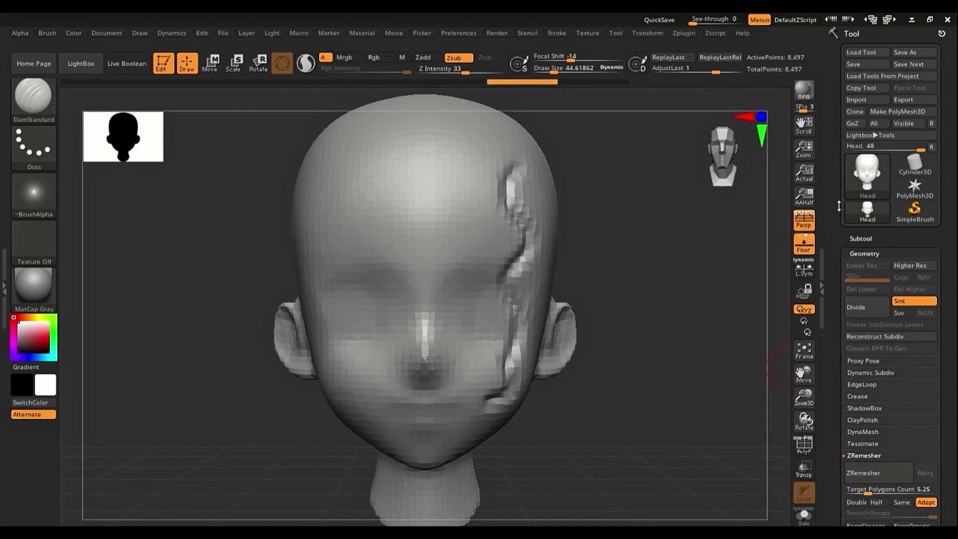
scroll(825, 162, "down", 12)
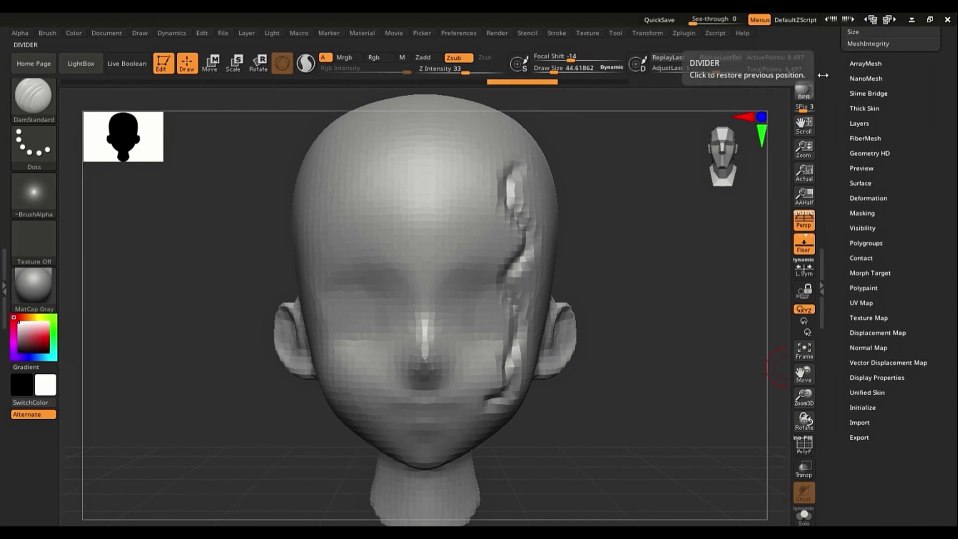
left_click(868, 198)
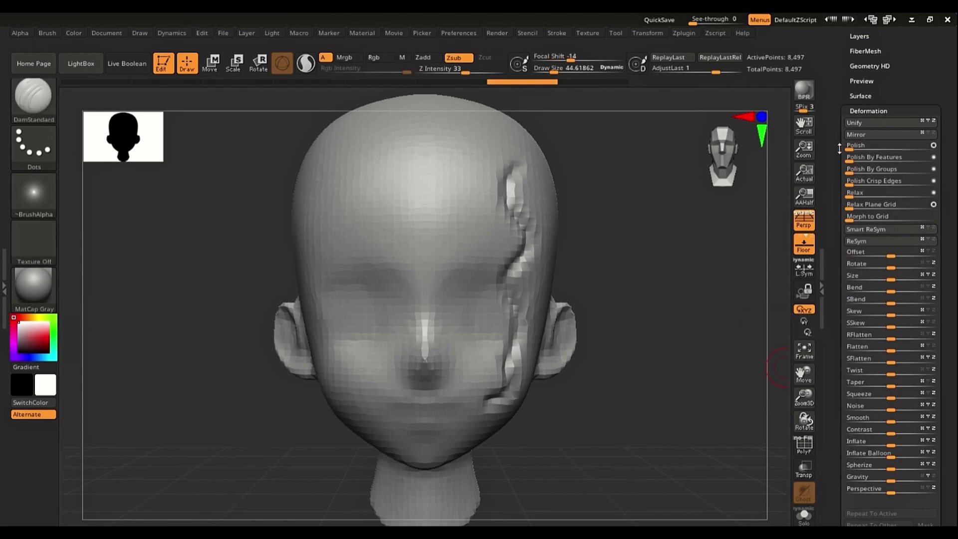
left_click(872, 136)
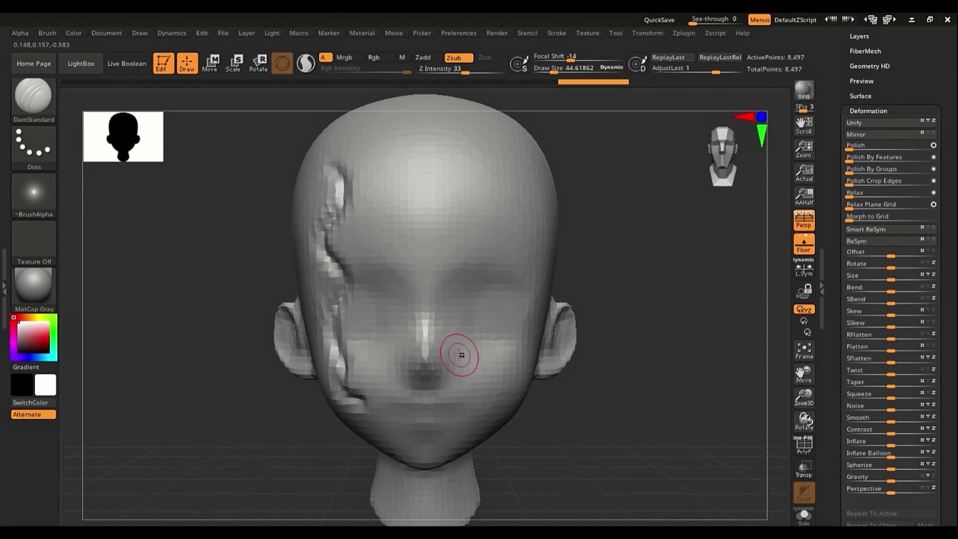
key("ctrl+z")
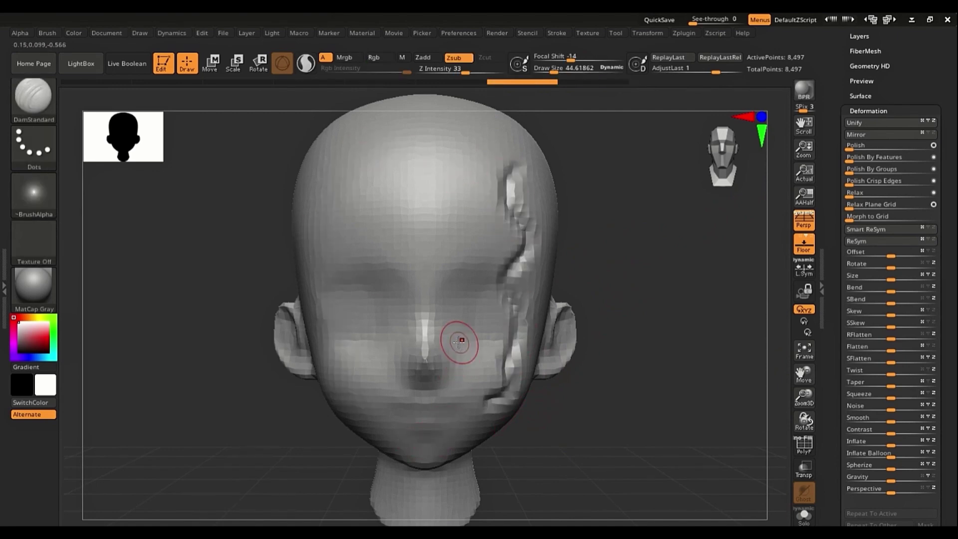
- Display the polyframe and mask areas around the groove and on the forehead, undoing each mask
key("shift+f")
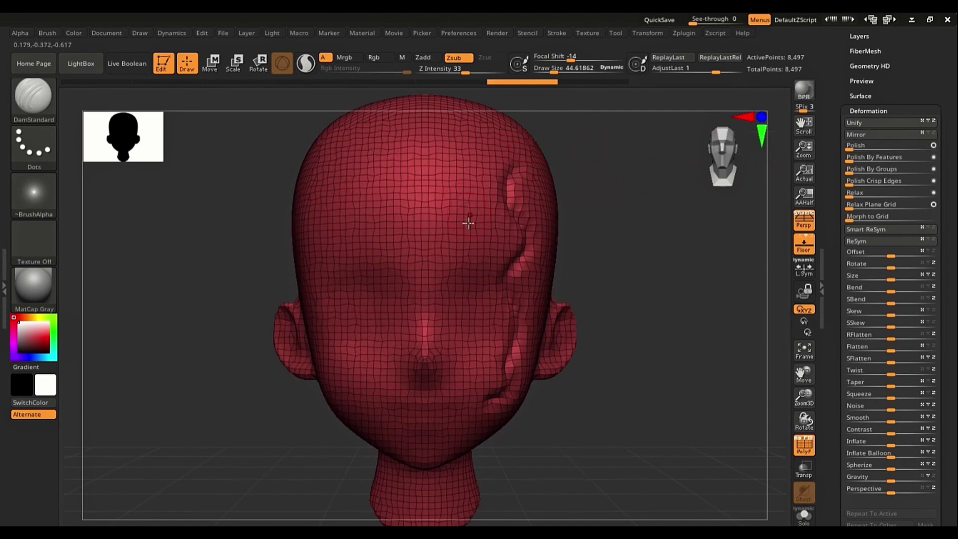
mouse_move(523, 164)
left_mouse_down("ctrl")
mouse_move(526, 150)
mouse_move(519, 282)
mouse_move(454, 455)
mouse_move(460, 103)
mouse_move(539, 368)
left_mouse_up("ctrl")
key("ctrl+z")
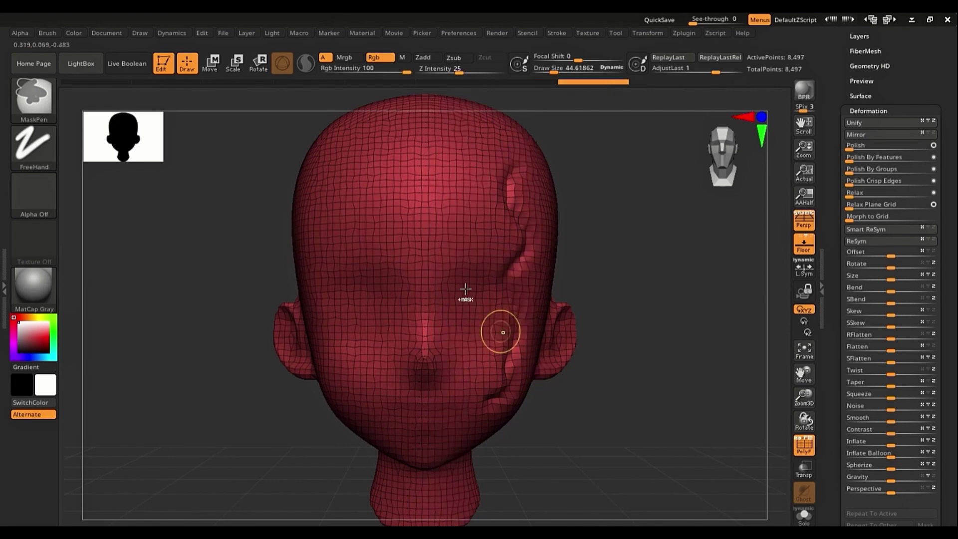
mouse_move(393, 153)
left_mouse_down("ctrl")
mouse_move(393, 258)
mouse_move(334, 336)
mouse_move(367, 156)
mouse_move(428, 445)
mouse_move(349, 269)
mouse_move(373, 208)
left_mouse_up("ctrl")
key("ctrl+z")
key("ctrl+z")
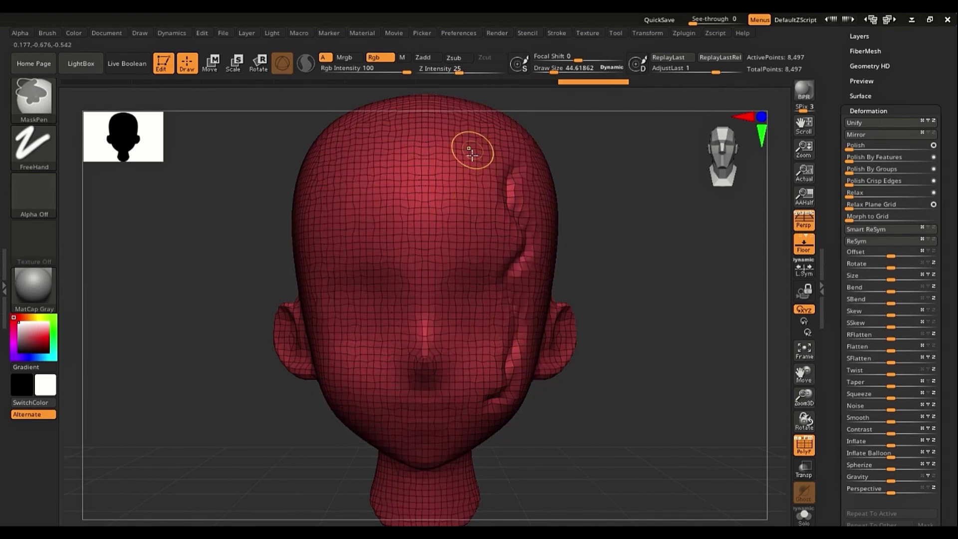
mouse_move(475, 150)
left_mouse_down("ctrl")
mouse_move(531, 331)
mouse_move(504, 188)
left_mouse_up("ctrl")
key("ctrl+z")
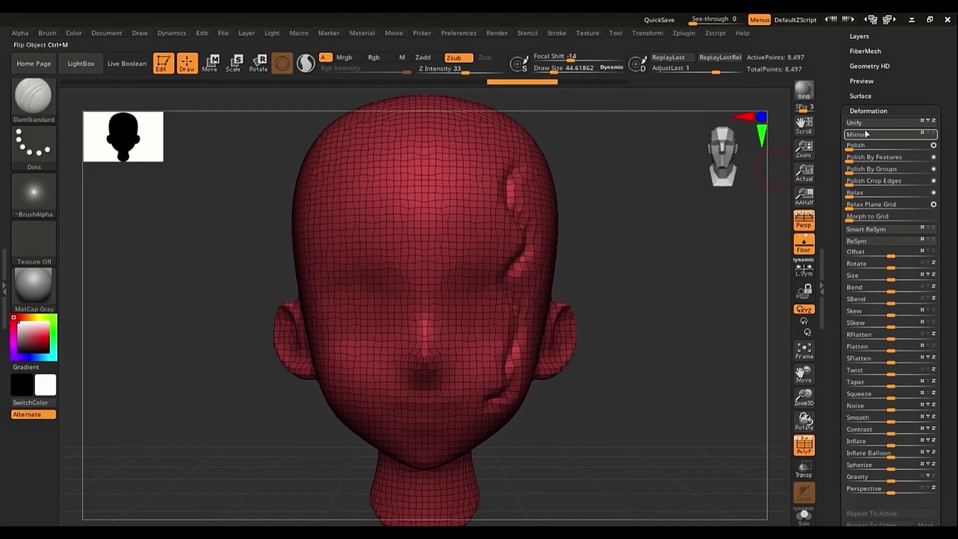
- Mirror the head so the groove sits on the character's right side, and remesh it with ZRemesher
left_click(864, 134)
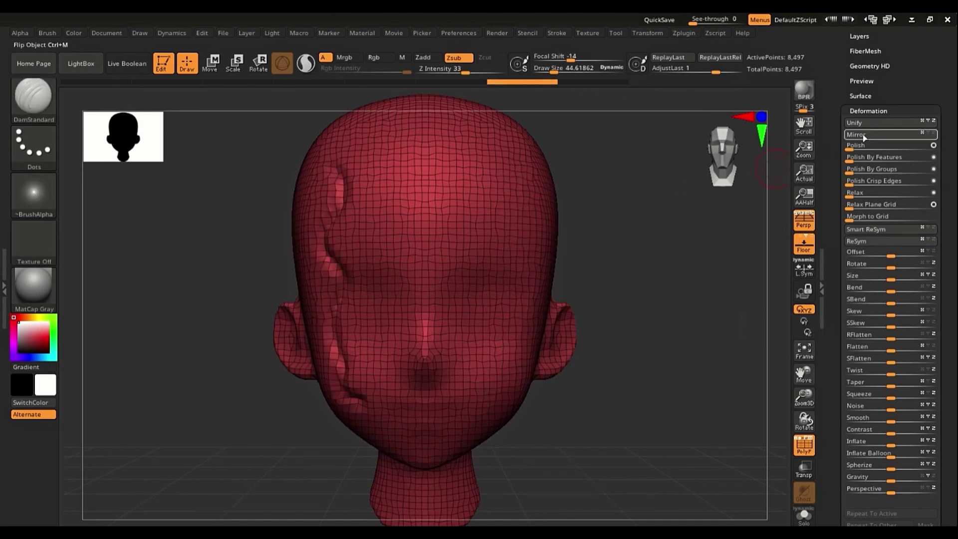
left_click_drag(836, 134, 842, 298)
left_click(860, 409)
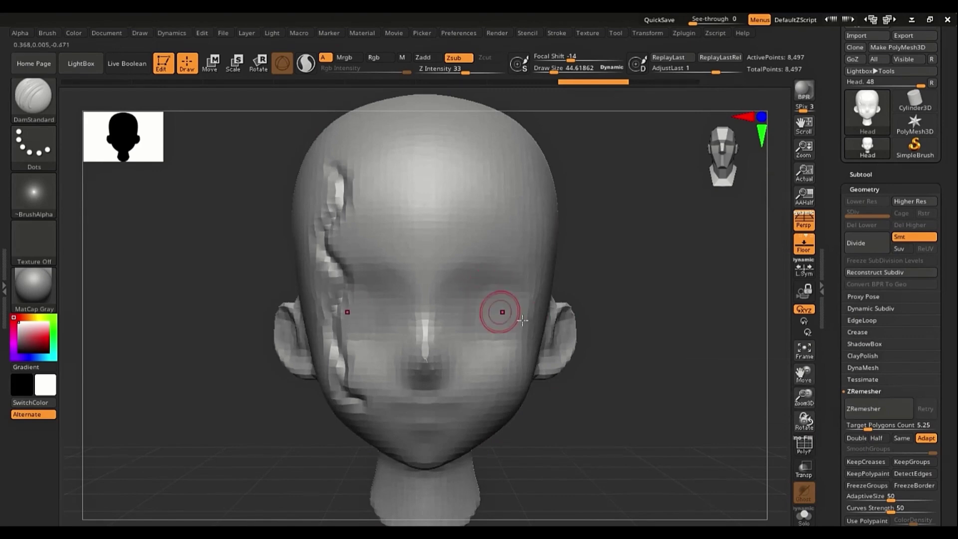
left_click(859, 409)
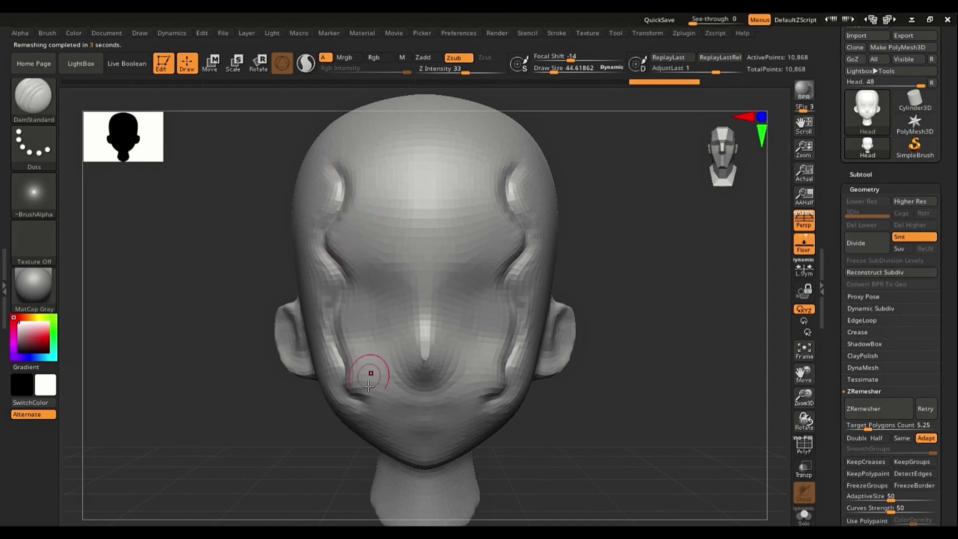
- Mask strips over both symmetrical grooves in turn, undoing the masks, the remesh and the carved groove
mouse_move(353, 387)
left_mouse_down("ctrl")
mouse_move(342, 370)
mouse_move(341, 196)
left_mouse_up("ctrl")
key("ctrl+z")
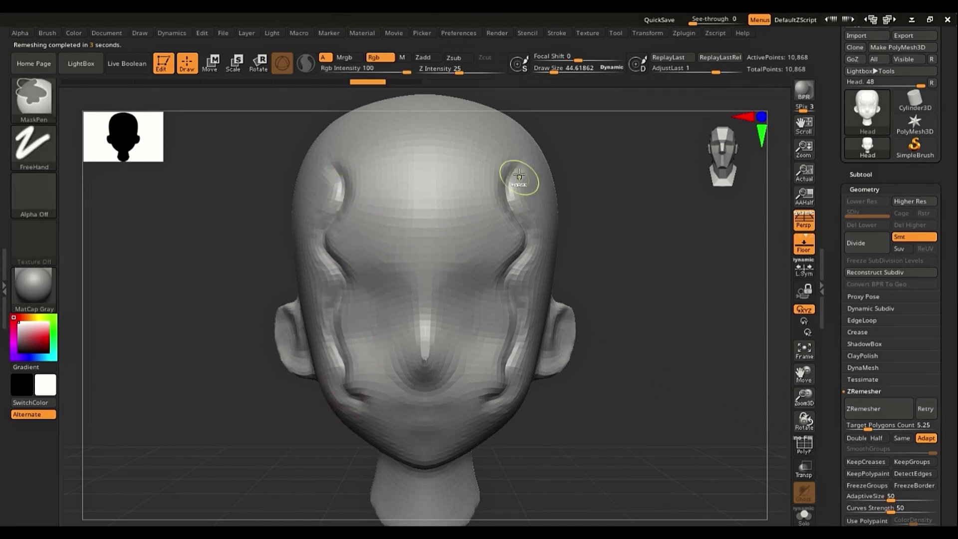
left_click_drag(513, 154, 488, 438, "ctrl")
key("ctrl+z")
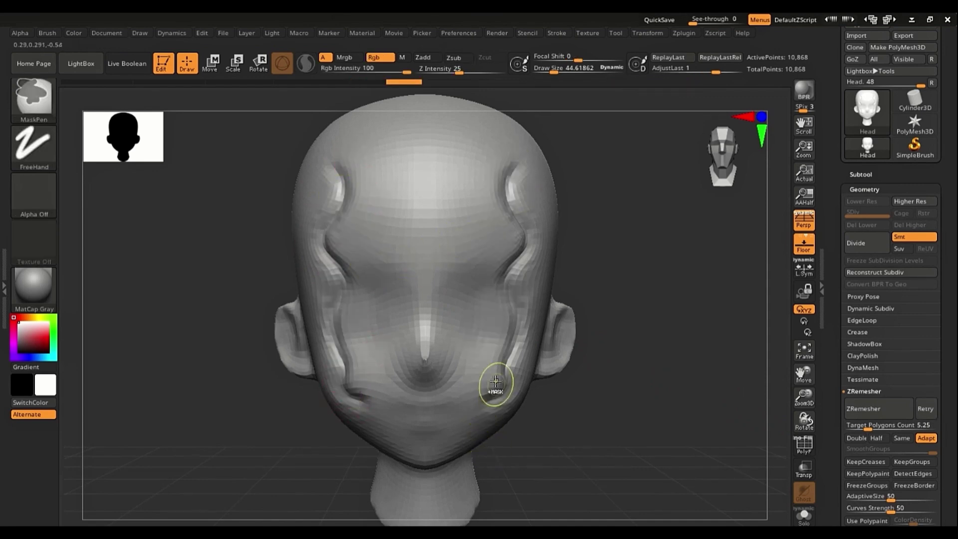
key("ctrl+z")
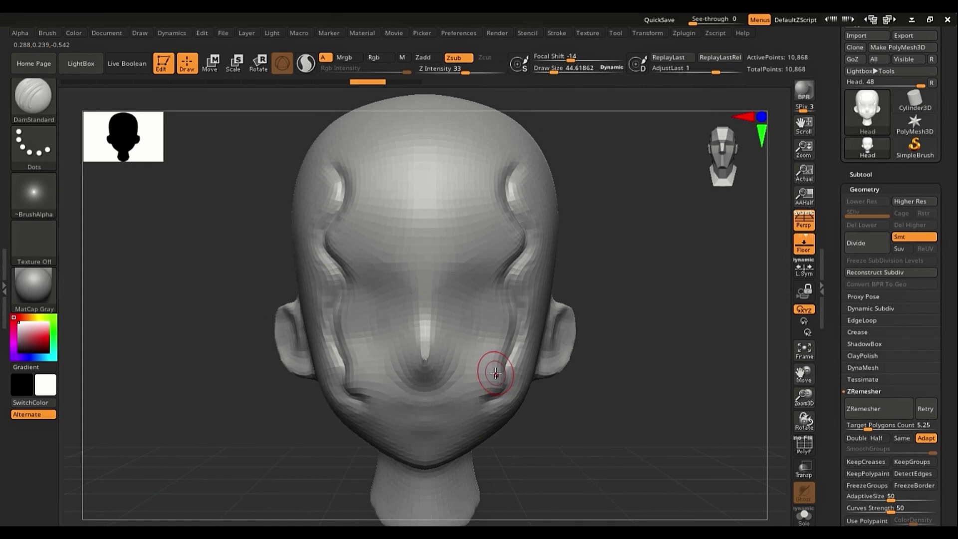
key("ctrl")
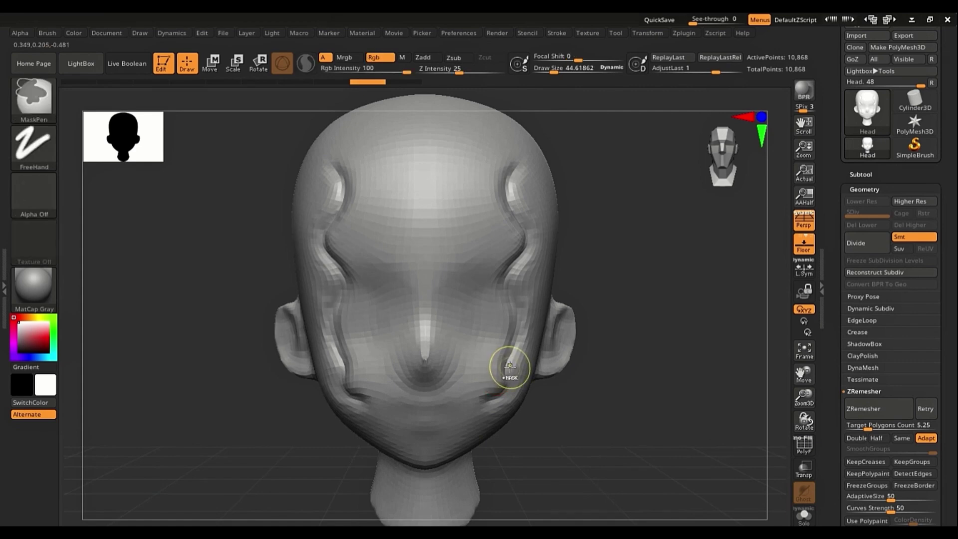
key("ctrl+z")
key("ctrl+z")
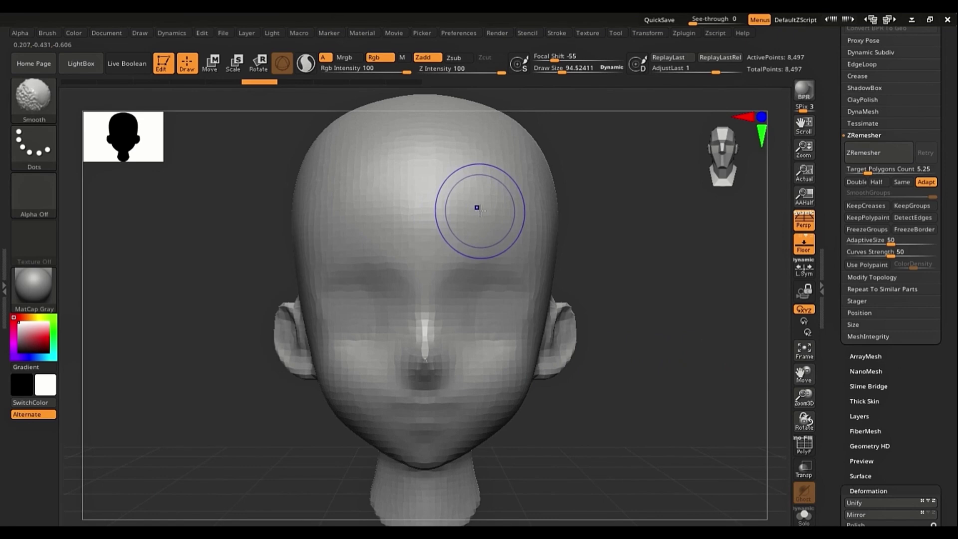
- Display the polyframe, mask a round patch on the forehead above the character's left eye, and turn it into its own polygroup
key("shift+f")
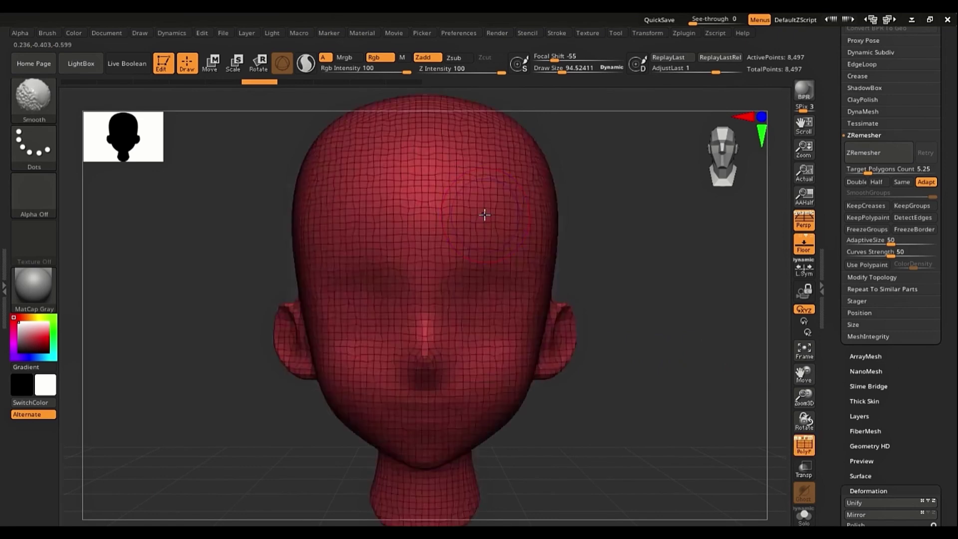
left_click(487, 219, "ctrl")
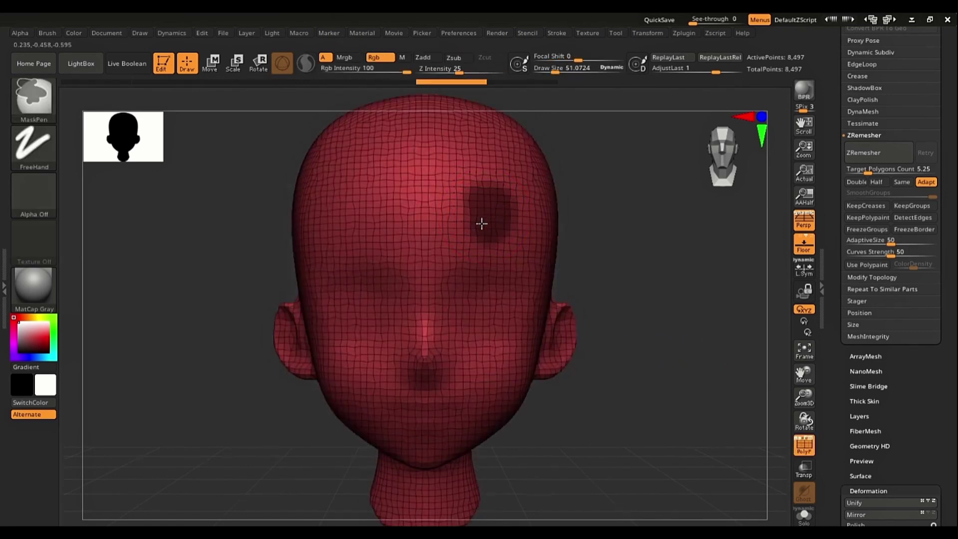
left_click_drag(481, 224, 492, 225, "ctrl")
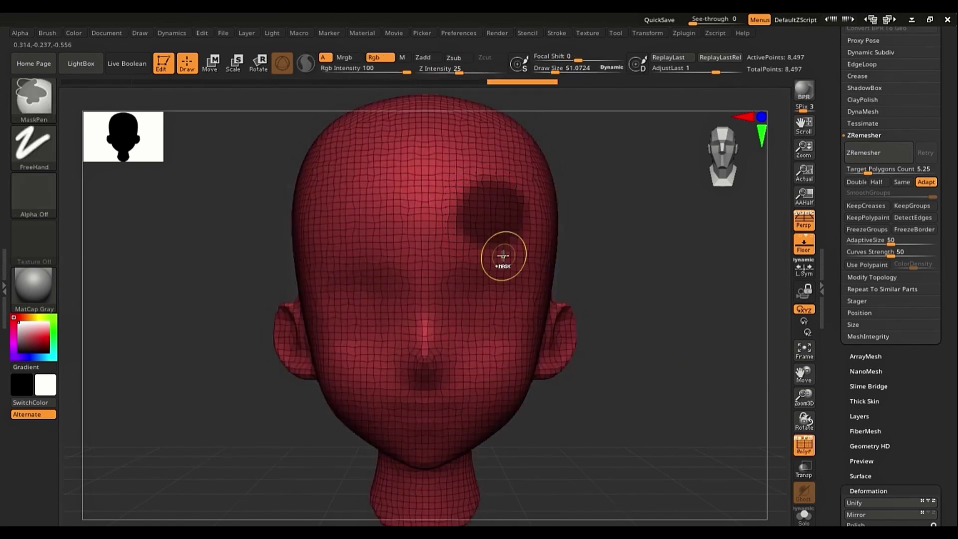
key("ctrl+w")
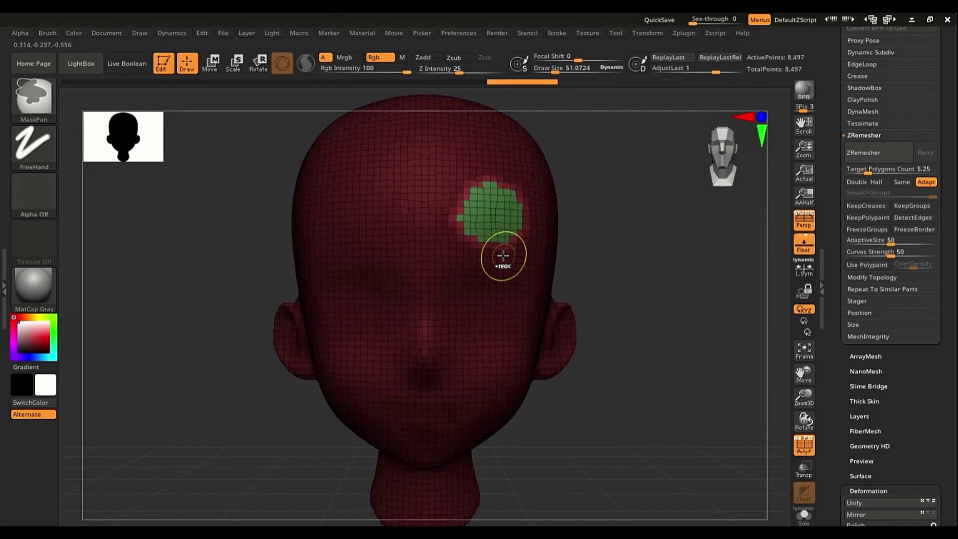
- Try ZRemesher with KeepGroups off on the head with the forehead polygroup, and undo the remesh
mouse_move(529, 242)
right_mouse_down("ctrl")
mouse_move(579, 384)
mouse_move(588, 352)
right_mouse_up("ctrl")
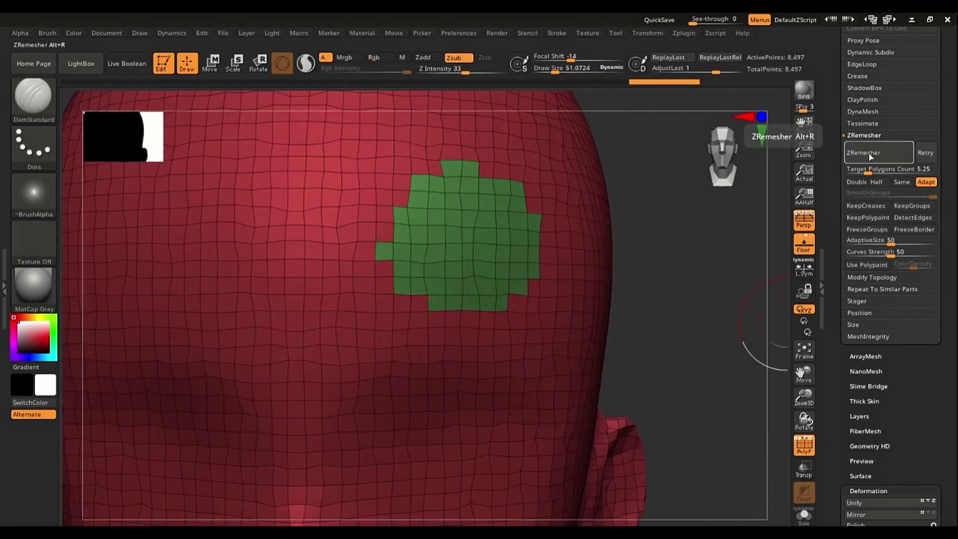
left_click(870, 157)
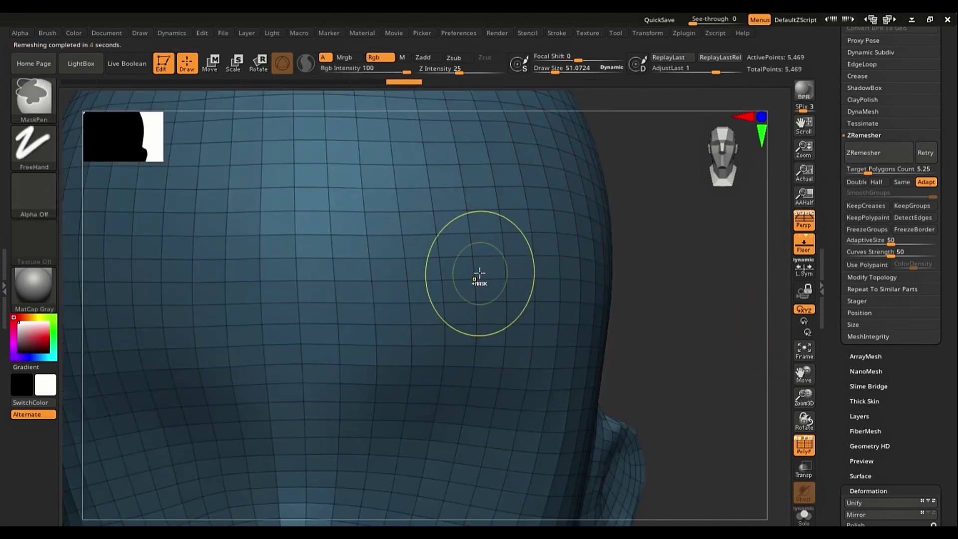
key("ctrl+z")
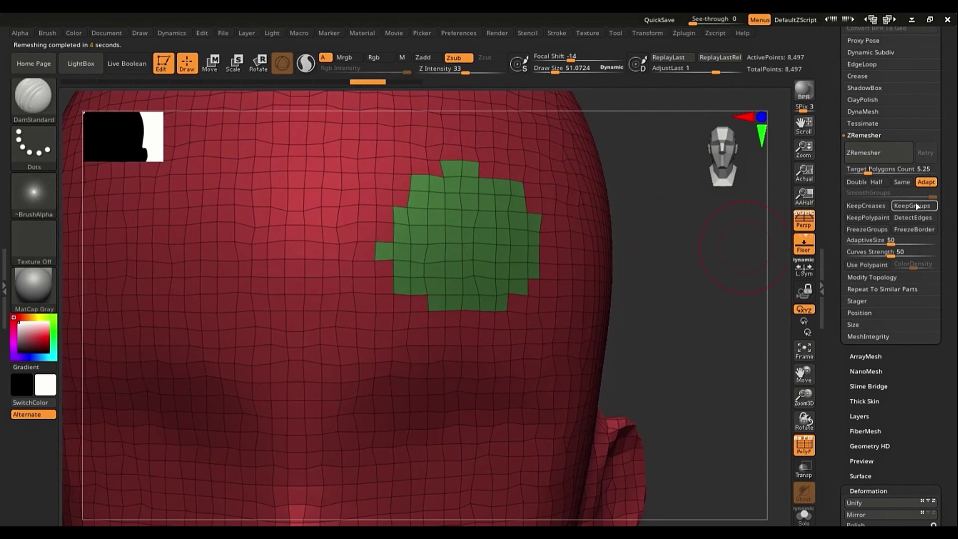
- Try ZRemesher with KeepGroups on for the head with the forehead polygroup, and undo the remesh
left_click(920, 206)
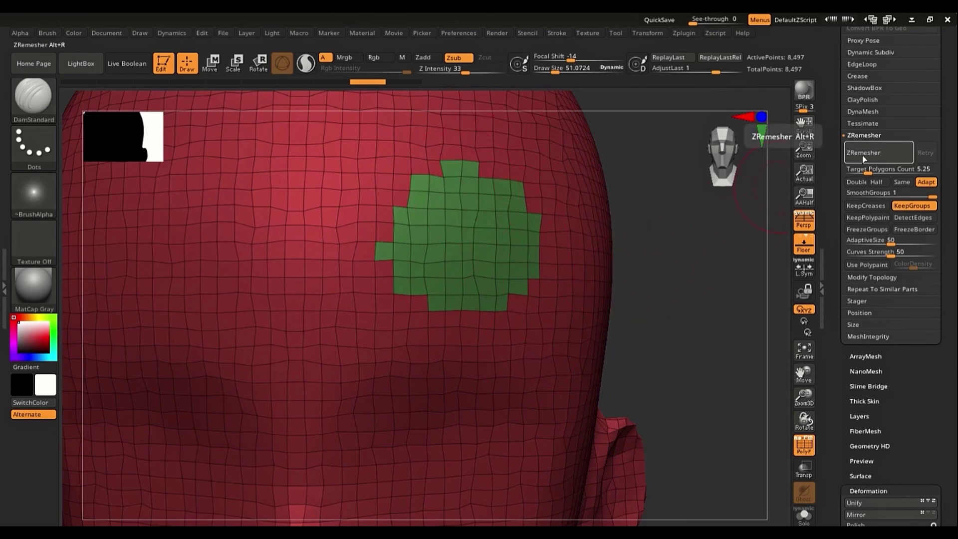
left_click(864, 156)
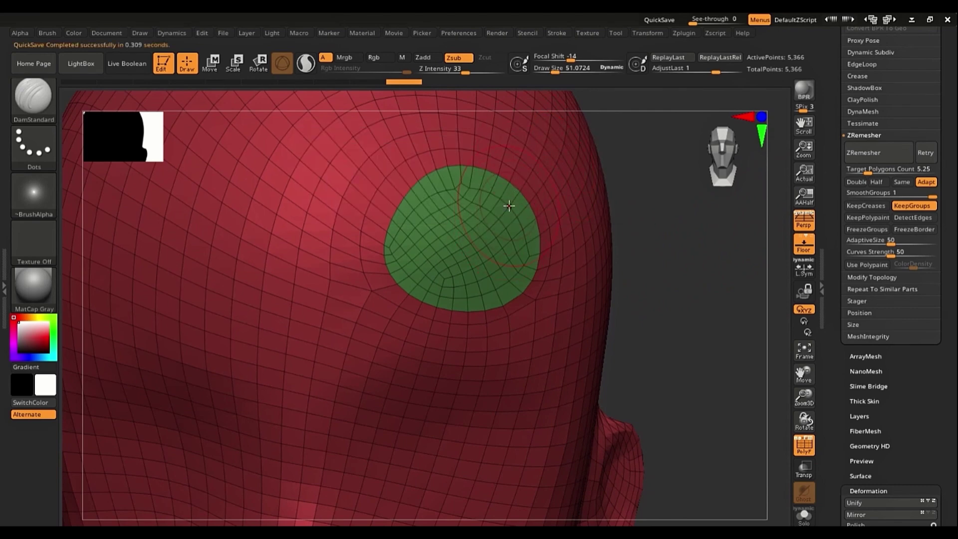
key("ctrl")
key("ctrl+z")
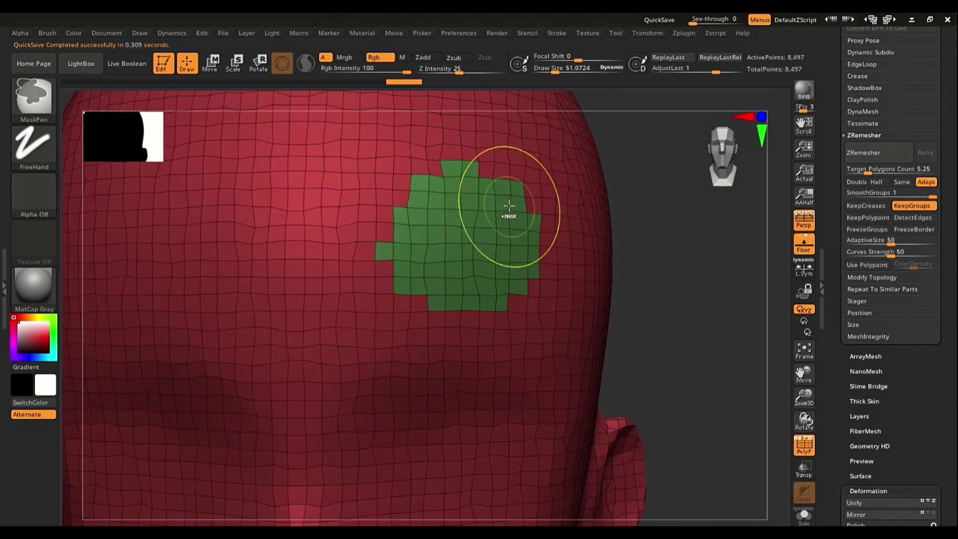
- Turn KeepGroups off and remesh the head again, undoing both the remesh and the forehead polygroup
left_click(912, 205)
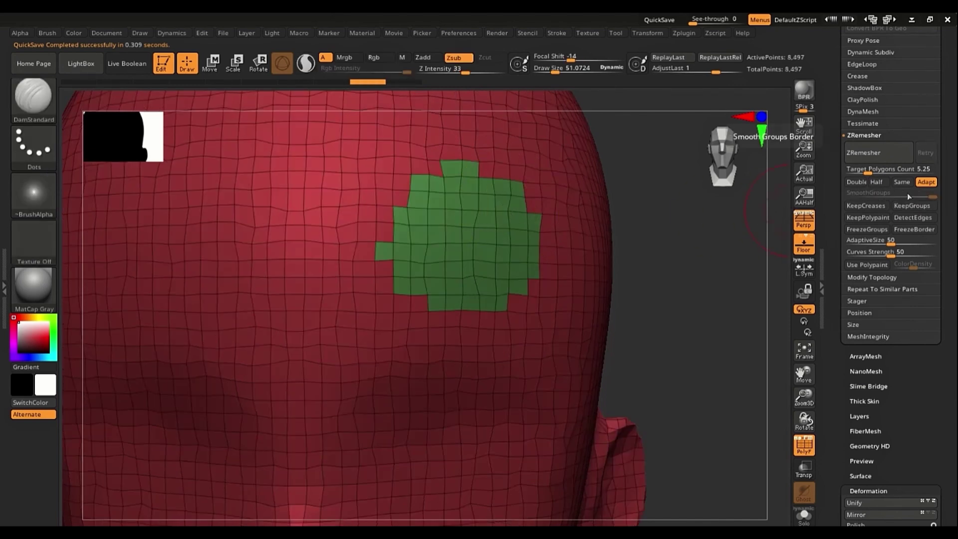
left_click(892, 158)
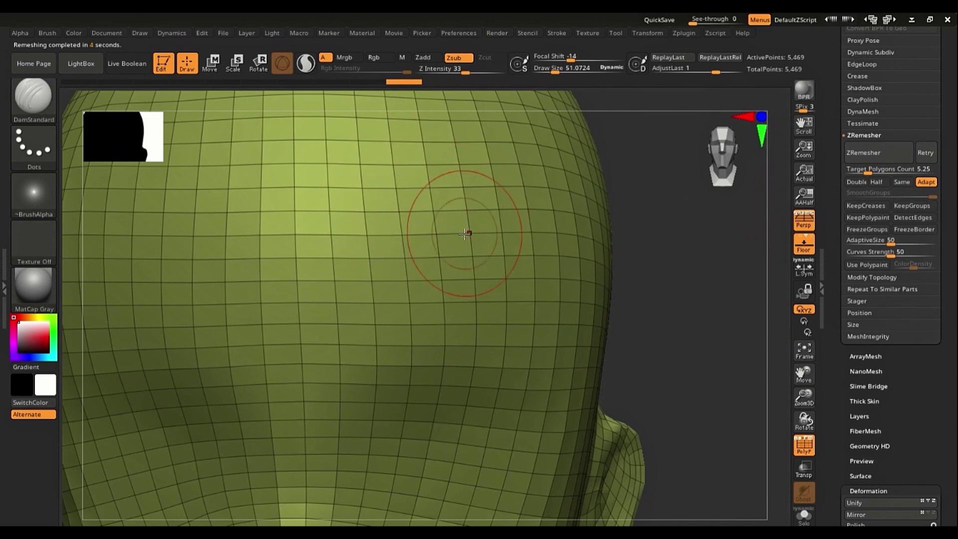
key("ctrl")
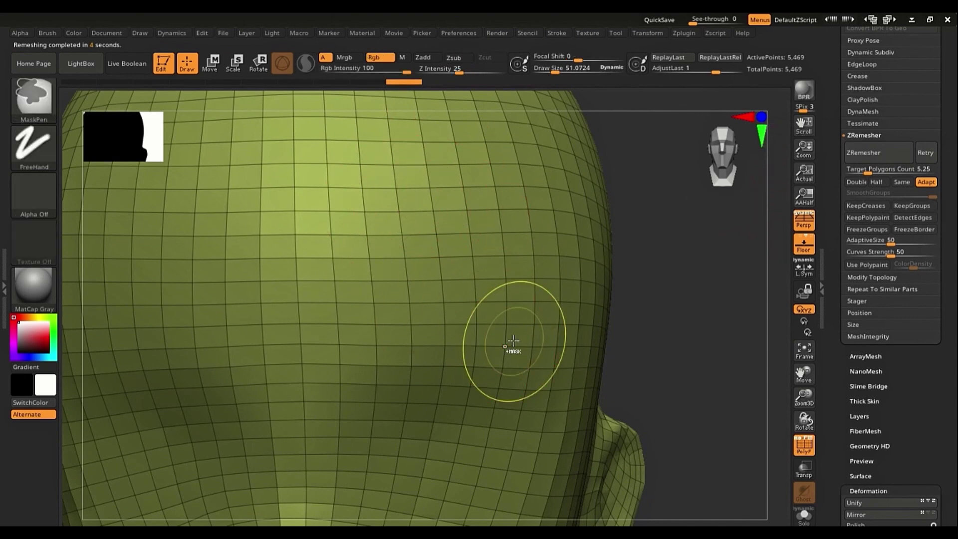
mouse_move(918, 206)
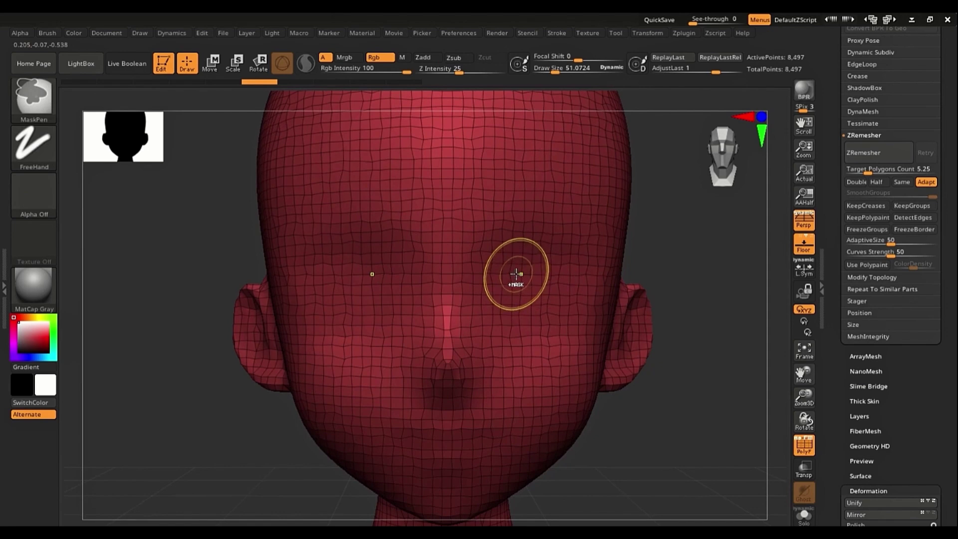
- Mask both eye areas symmetrically into a polygroup, and with a smaller brush turn patches inside them into a second polygroup
mouse_move(514, 274)
left_mouse_down("ctrl")
mouse_move(528, 259)
mouse_move(564, 284)
mouse_move(519, 321)
mouse_move(507, 234)
left_mouse_up("ctrl")
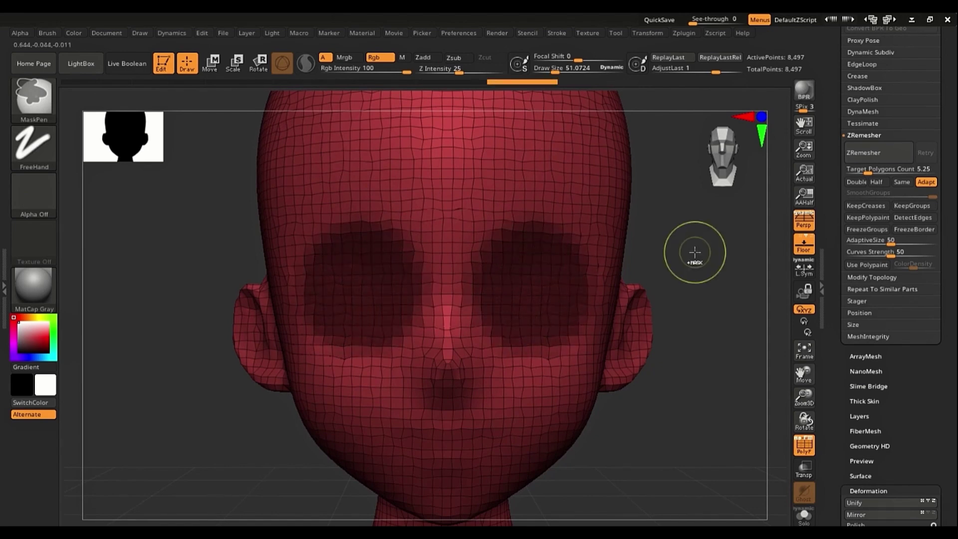
key("ctrl+w")
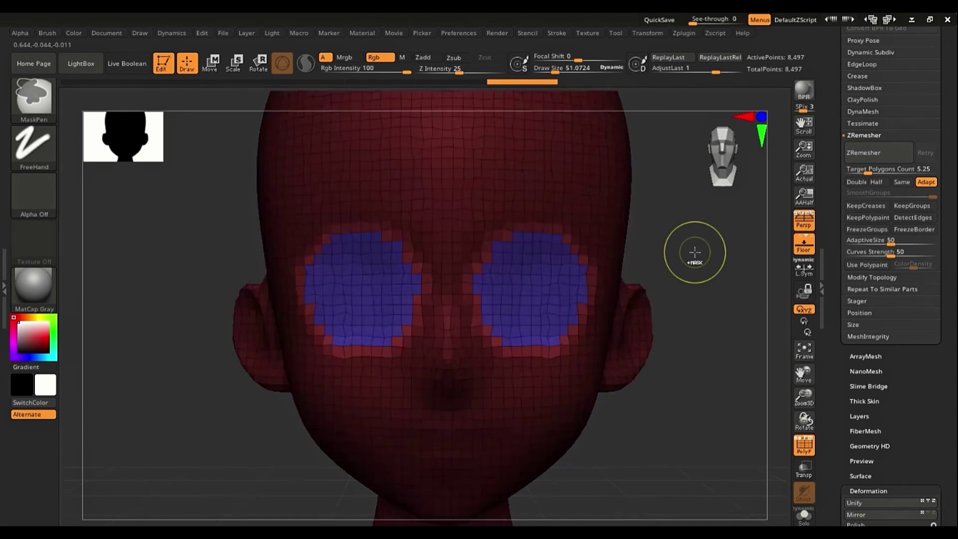
right_click_drag(488, 304, 539, 325, "ctrl")
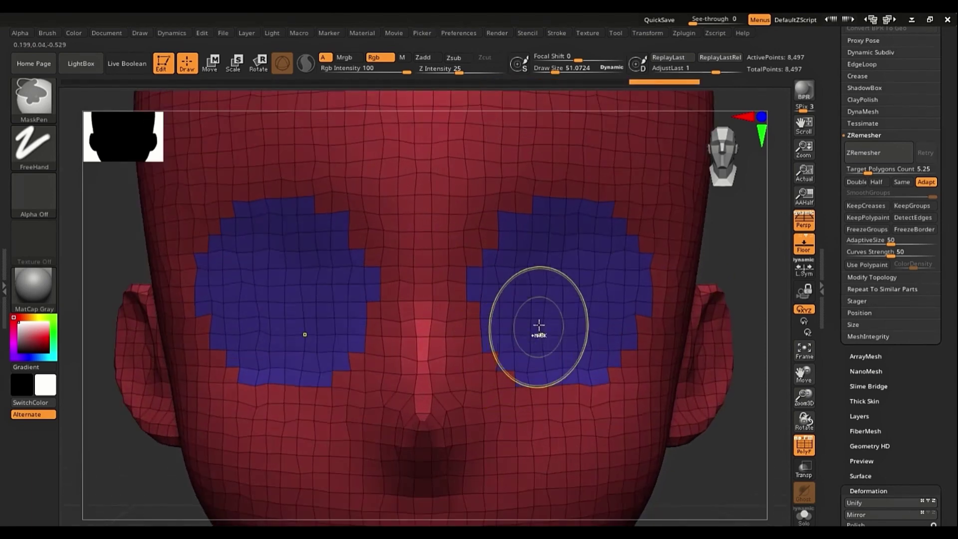
key("s")
left_click(559, 297)
mouse_move(555, 302)
left_mouse_down("ctrl")
mouse_move(552, 289)
mouse_move(586, 288)
mouse_move(557, 298)
mouse_move(556, 259)
mouse_move(552, 325)
mouse_move(550, 306)
left_mouse_up("ctrl")
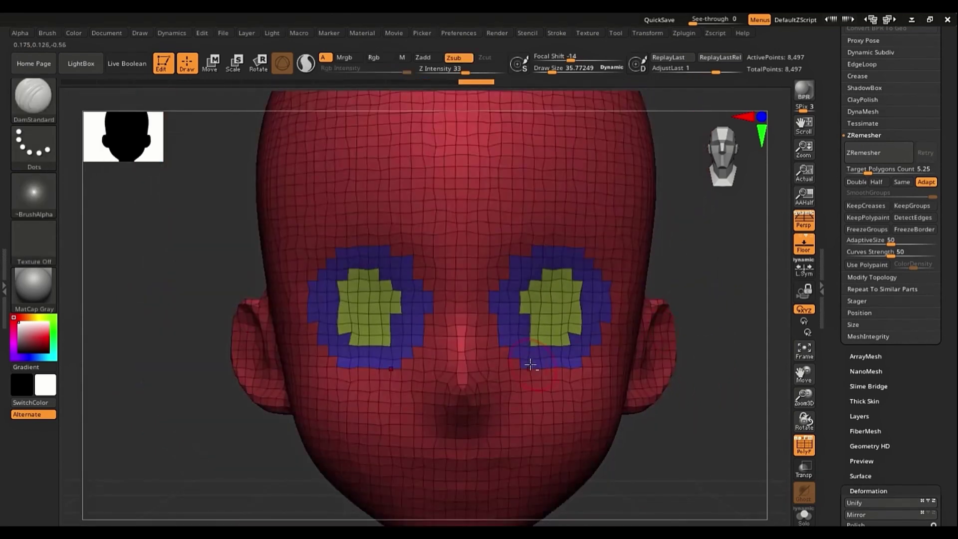
- Mask the mouth area, turn it into its own polygroup, and clear the mask
mouse_move(530, 364)
right_mouse_down("alt")
mouse_move(507, 229)
mouse_move(430, 331)
mouse_move(412, 384)
right_mouse_up("alt")
mouse_move(385, 297)
left_mouse_down("ctrl")
mouse_move(473, 320)
mouse_move(466, 295)
mouse_move(409, 305)
left_mouse_up("ctrl")
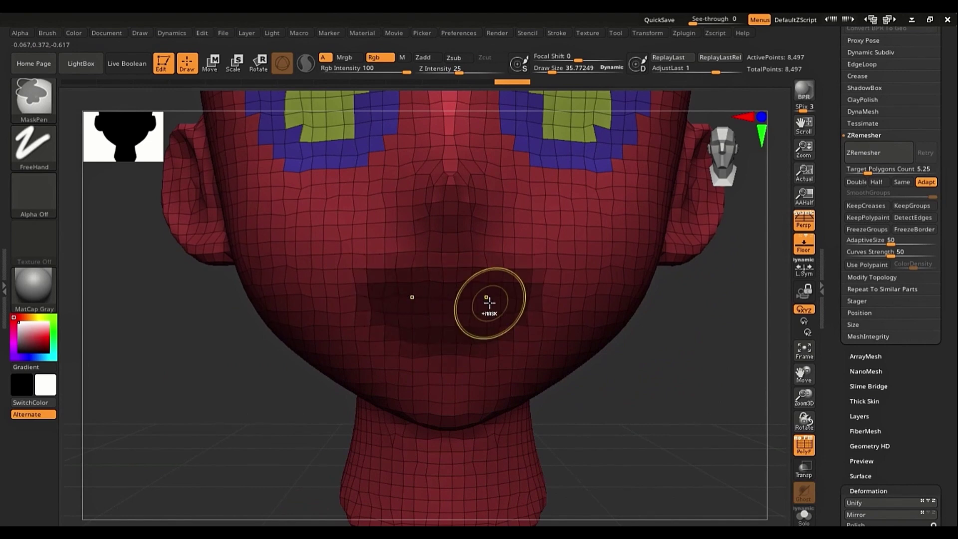
left_click(698, 392, "ctrl")
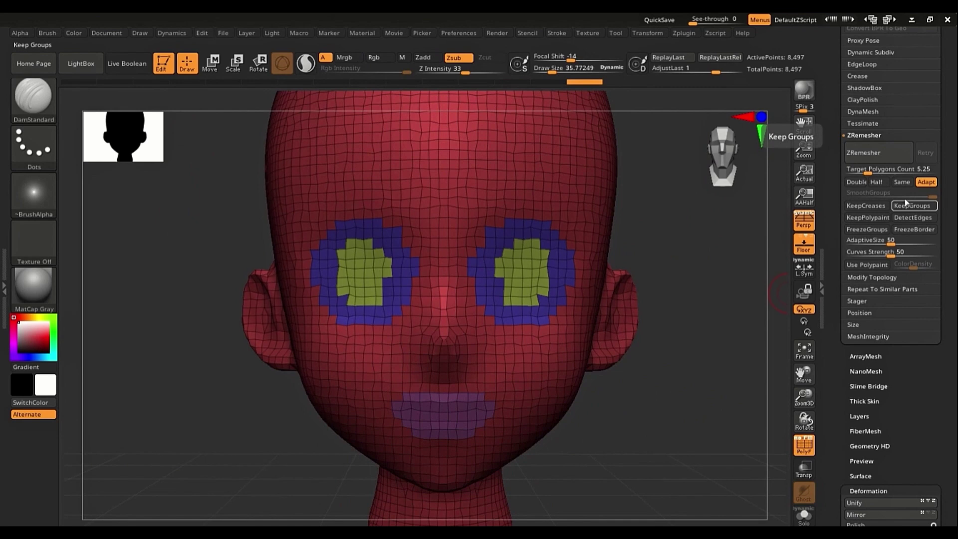
- Try ZRemesher with KeepGroups off on the head with the eye and mouth polygroups, and undo the remesh
left_click(879, 151)
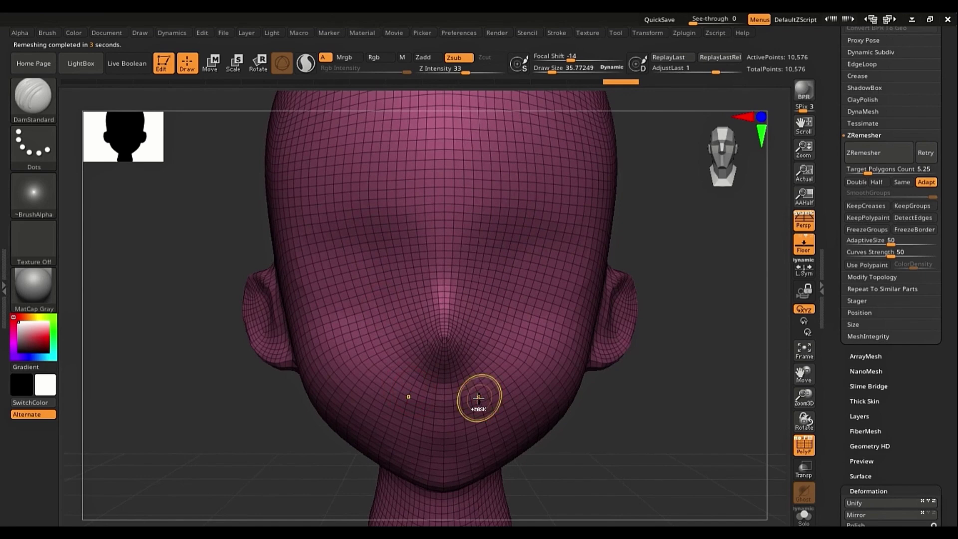
key("ctrl+z")
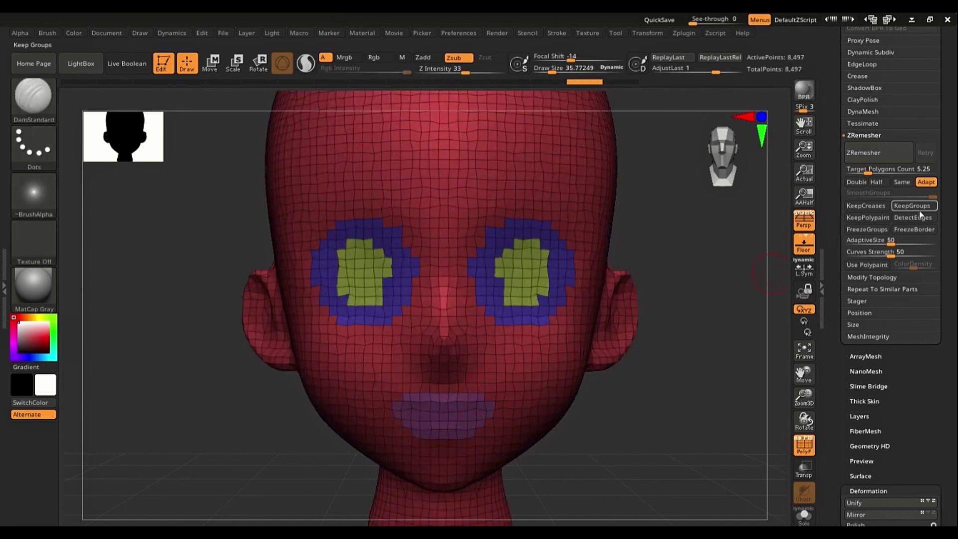
- Turn on KeepGroups, remesh the head with ZRemesher, and inspect the edge flow around the eyes
left_click(918, 208)
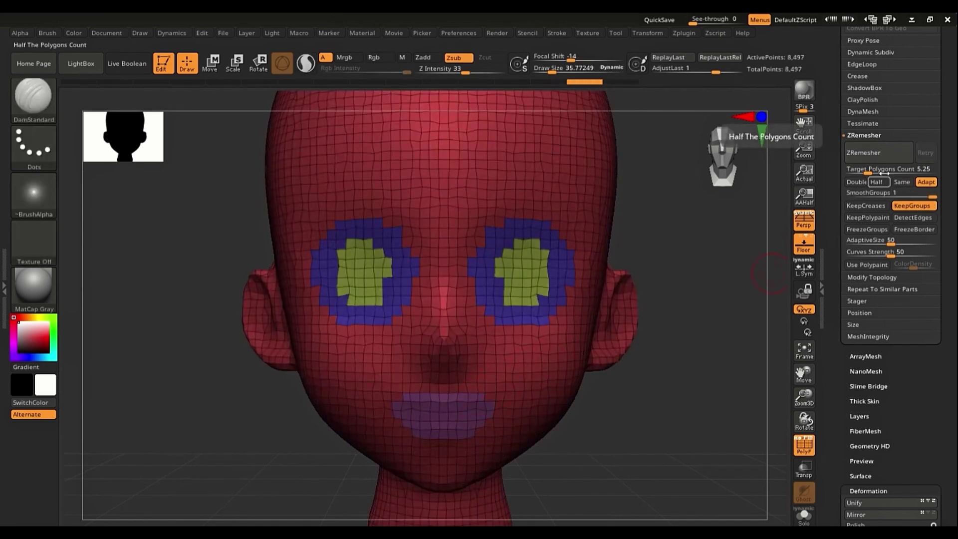
left_click(872, 155)
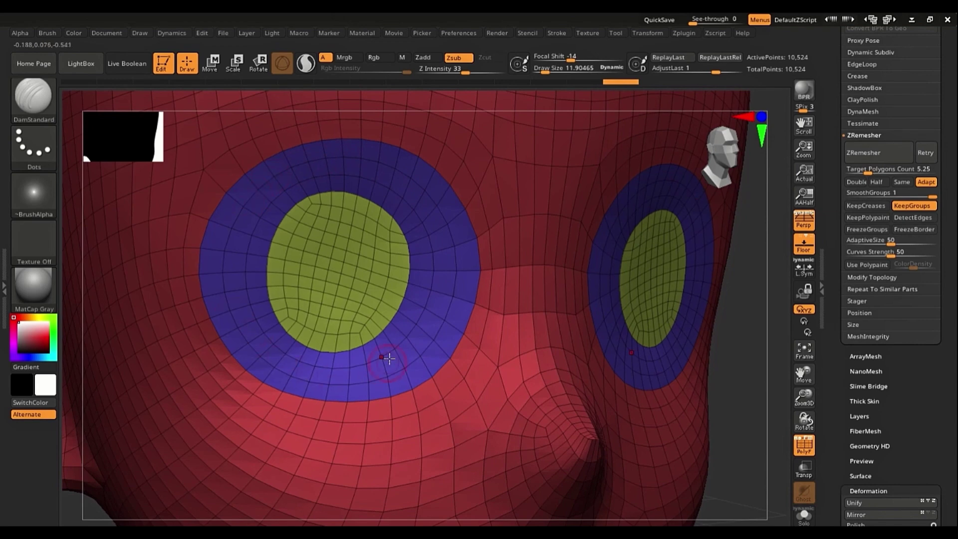
right_click_drag(272, 330, 347, 281, "ctrl")
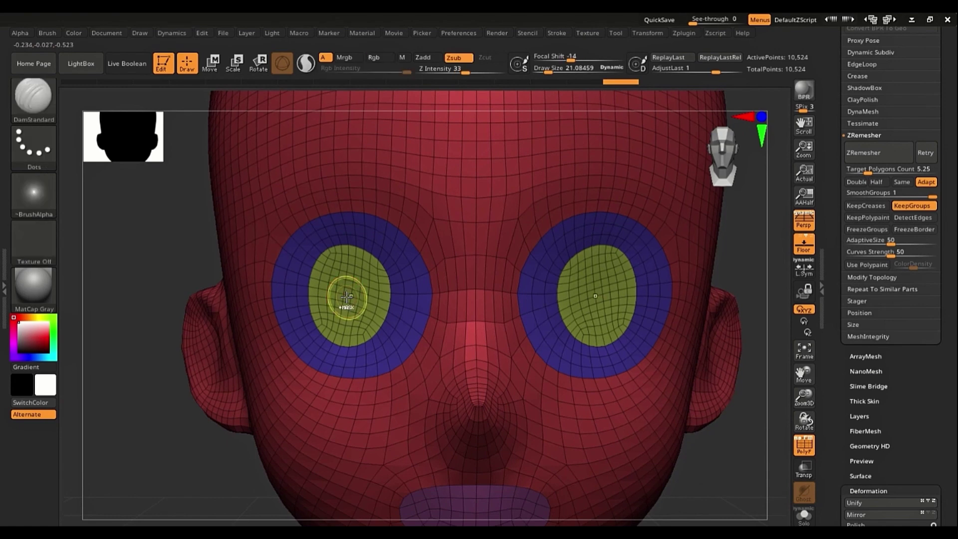
- Turn a small patch at the centre of each eye into its own polygroup, clear the mask, and remesh the head
mouse_move(350, 292)
left_mouse_down("ctrl")
mouse_move(355, 301)
mouse_move(348, 296)
left_mouse_up("ctrl")
left_click(350, 296, "ctrl")
key("ctrl+w")
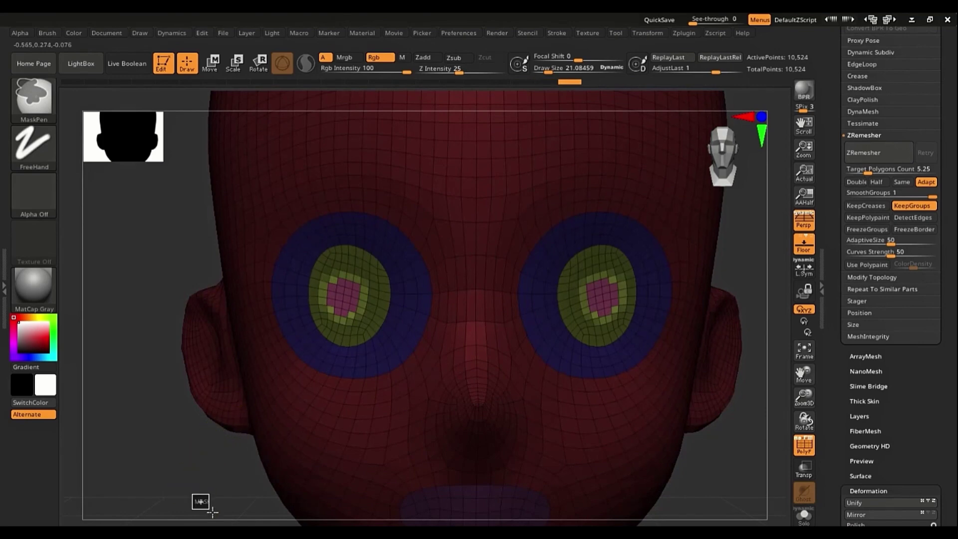
left_click_drag(200, 502, 207, 506, "ctrl")
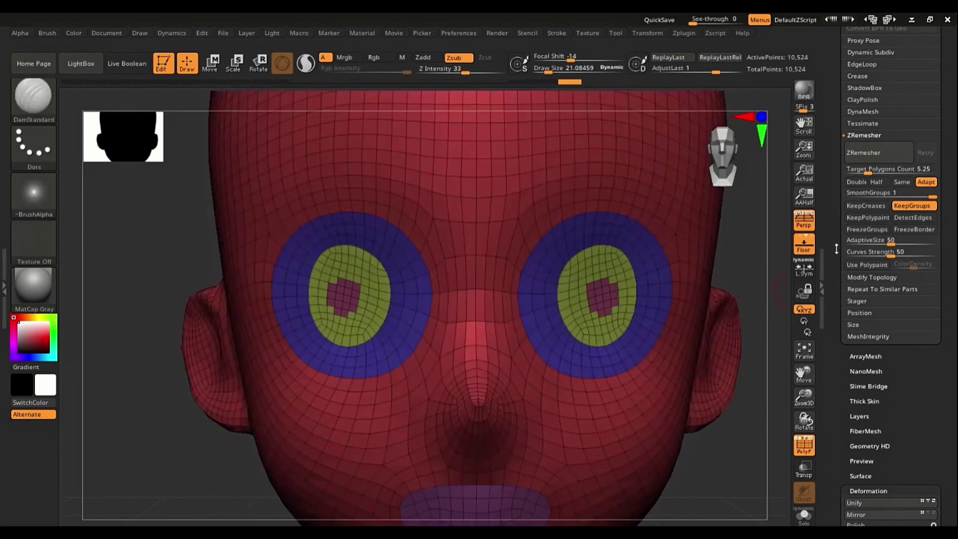
left_click(866, 153)
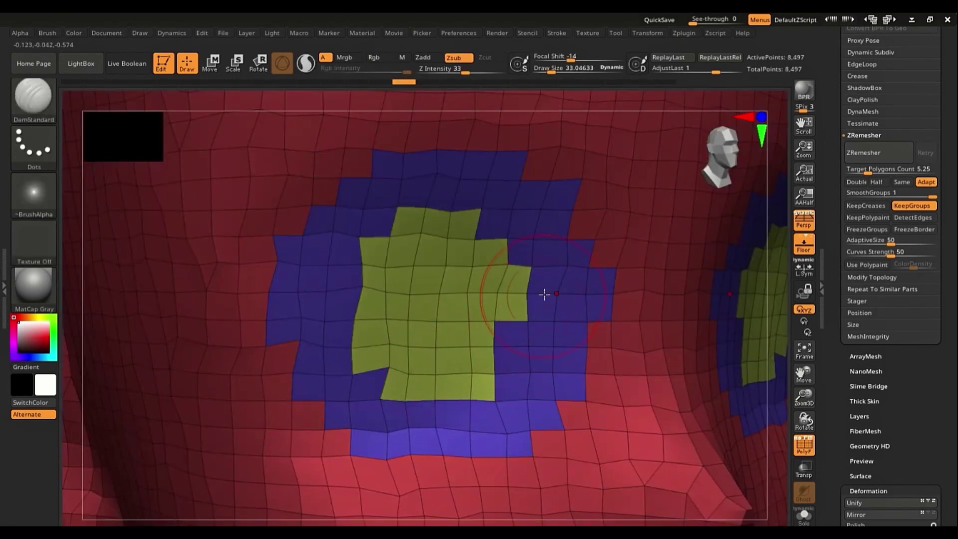
- Try ZRemesher with KeepGroups on and SmoothGroups at 1 on the eye polygroups, and undo the remesh
left_click(876, 157)
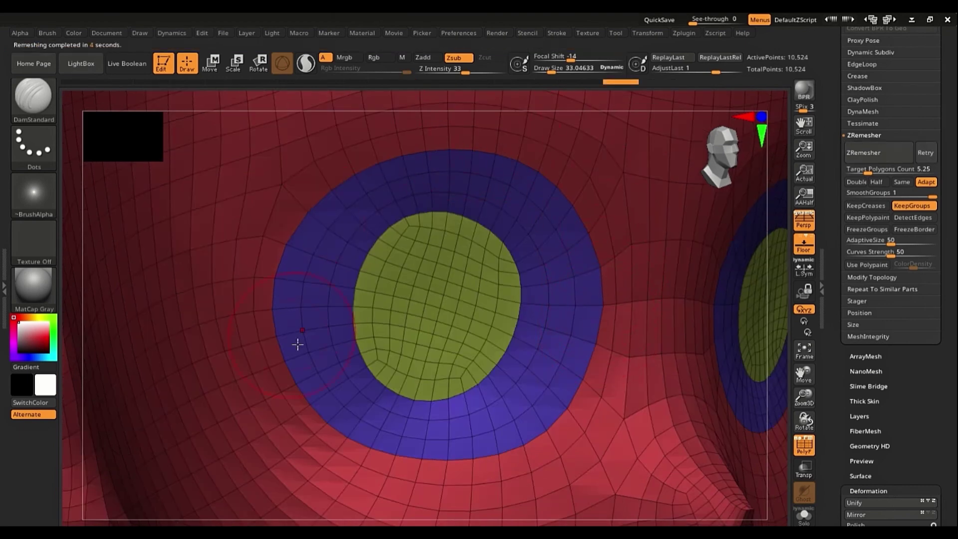
key("ctrl+z")
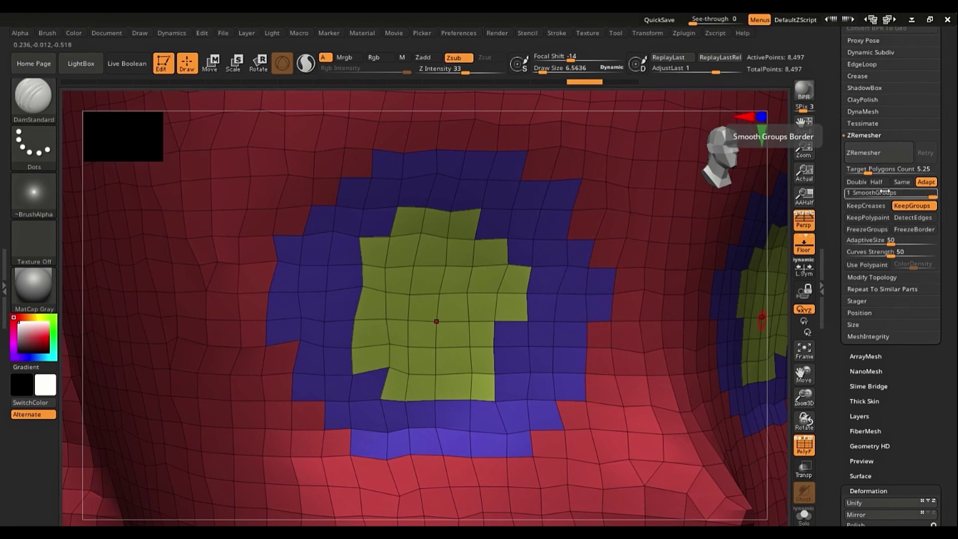
- Set SmoothGroups to 0, remesh the head, inspect the polygroup borders around the eyes, and undo the remesh
left_click_drag(929, 194, 918, 194)
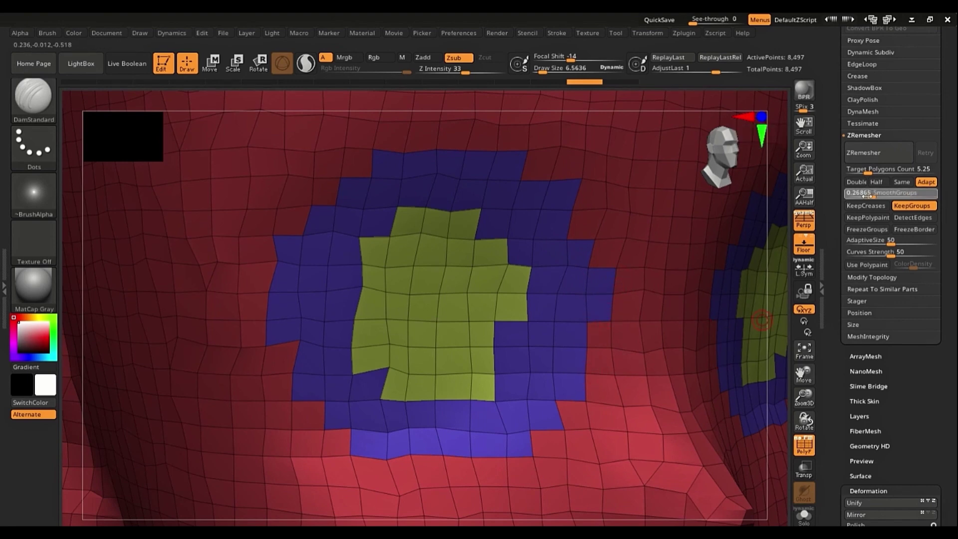
left_click_drag(856, 195, 847, 194)
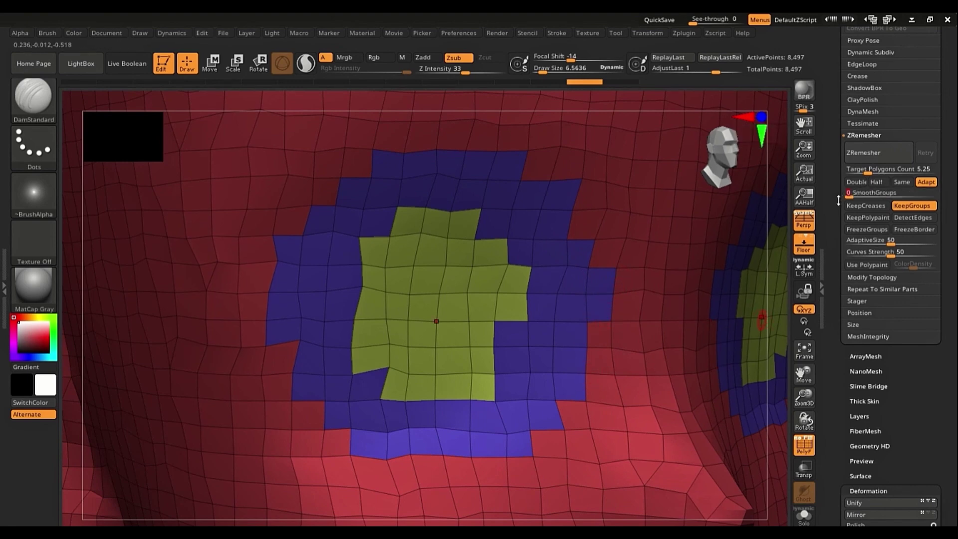
left_click(862, 156)
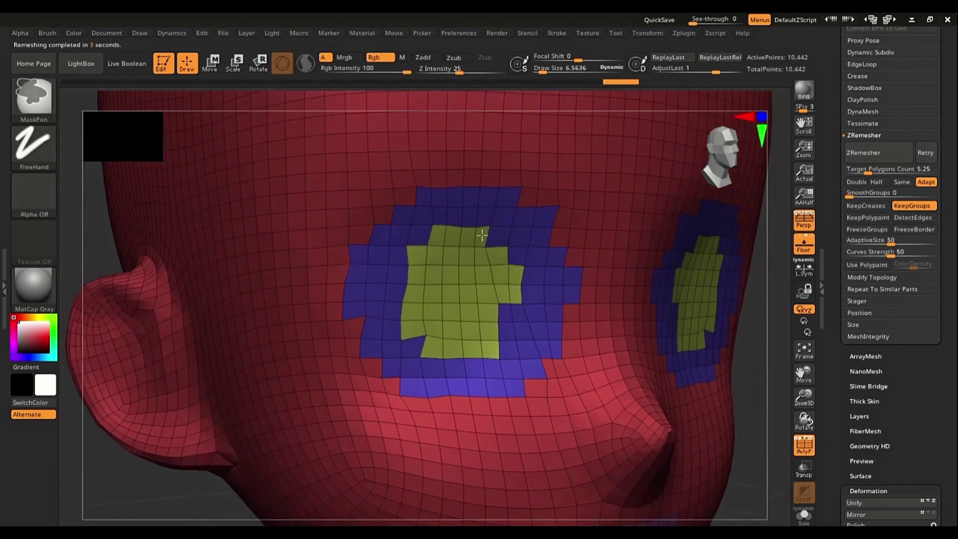
right_click_drag(482, 235, 438, 183, "ctrl")
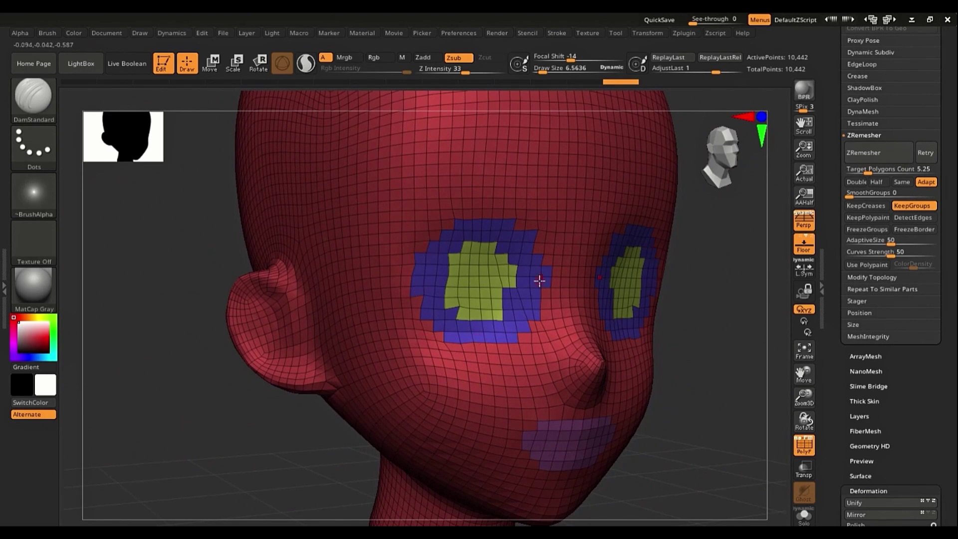
key("ctrl+z")
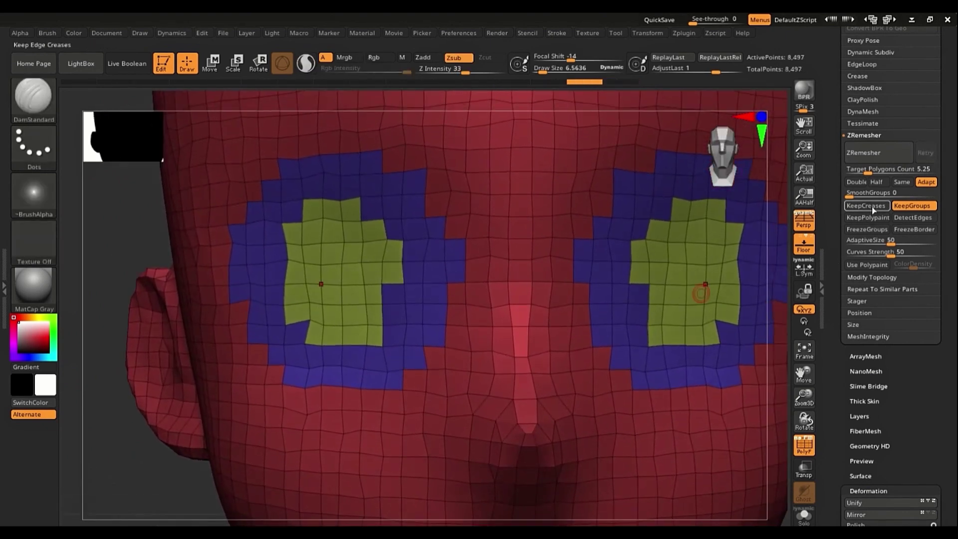
- Set SmoothGroups to 0.5, remesh the head with ZRemesher, and undo the remesh
left_click_drag(849, 194, 863, 194)
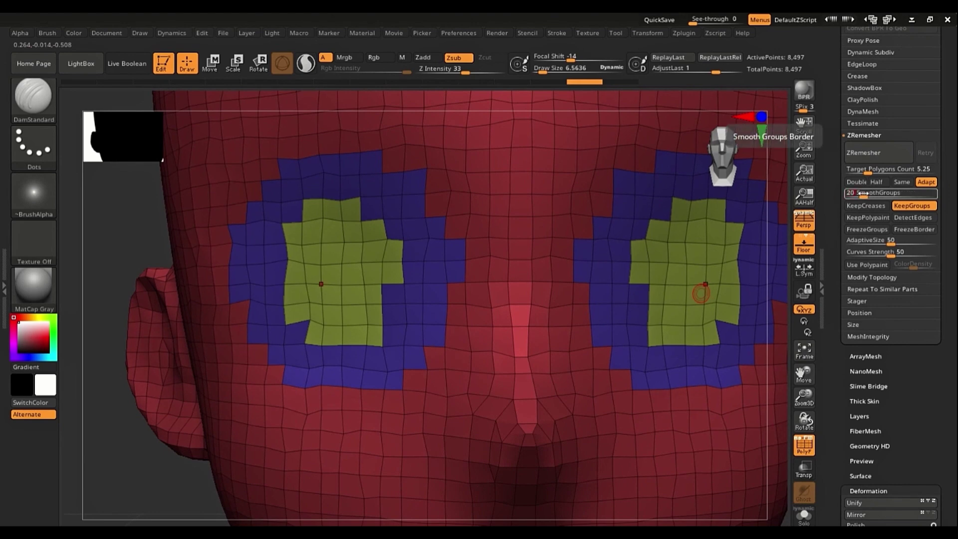
left_click(866, 195)
type("0.5")
left_click(876, 155)
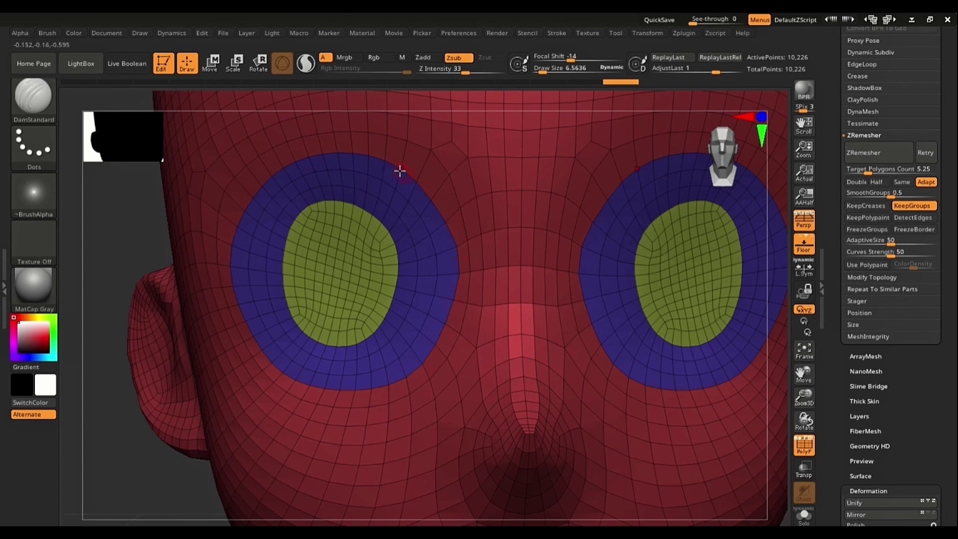
key("ctrl+z")
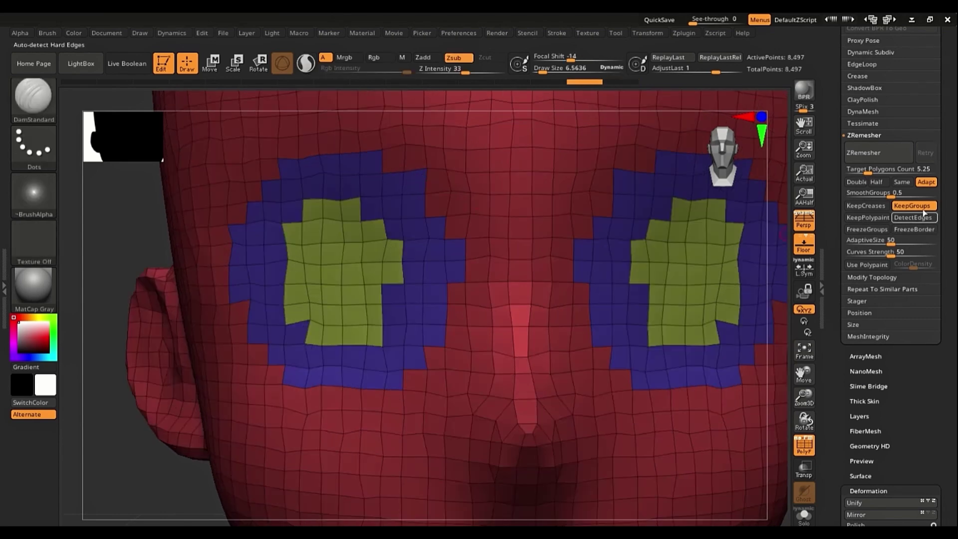
- Lower SmoothGroups to about 0.2, remesh the head, and undo the remesh
left_click_drag(891, 193, 888, 194)
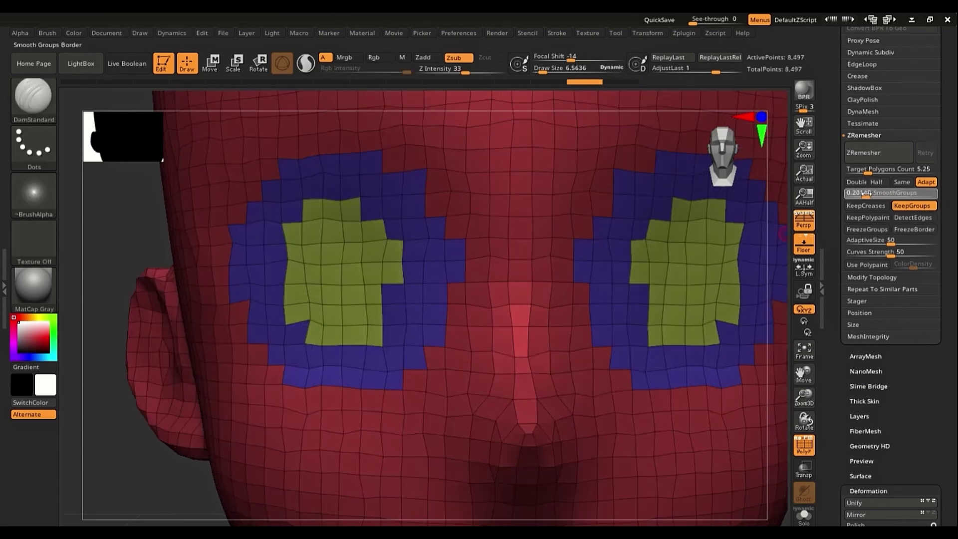
left_click(859, 154)
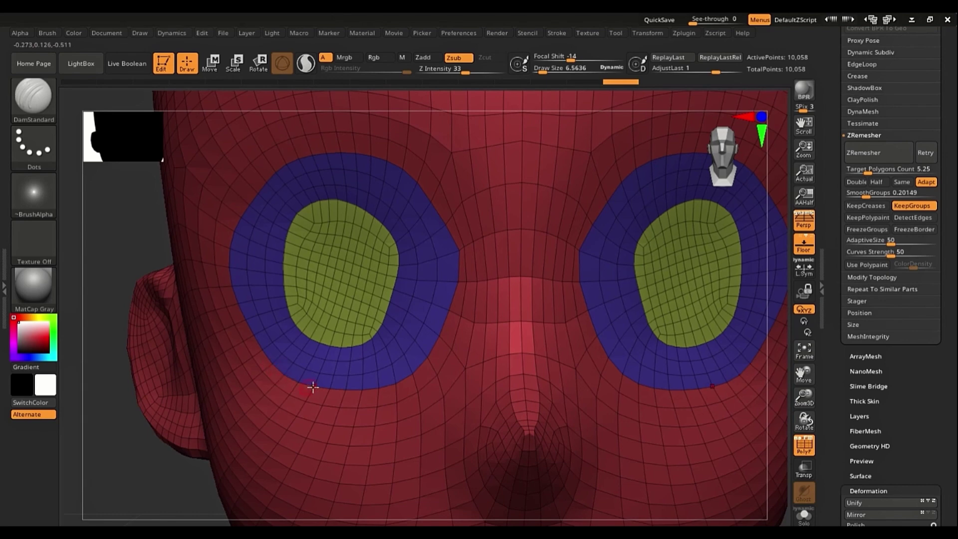
key("ctrl")
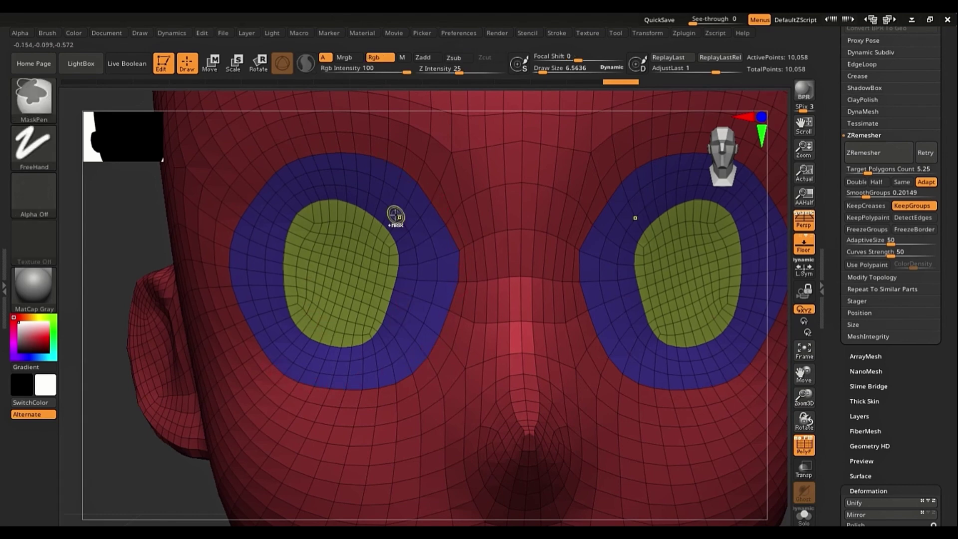
key("ctrl+z")
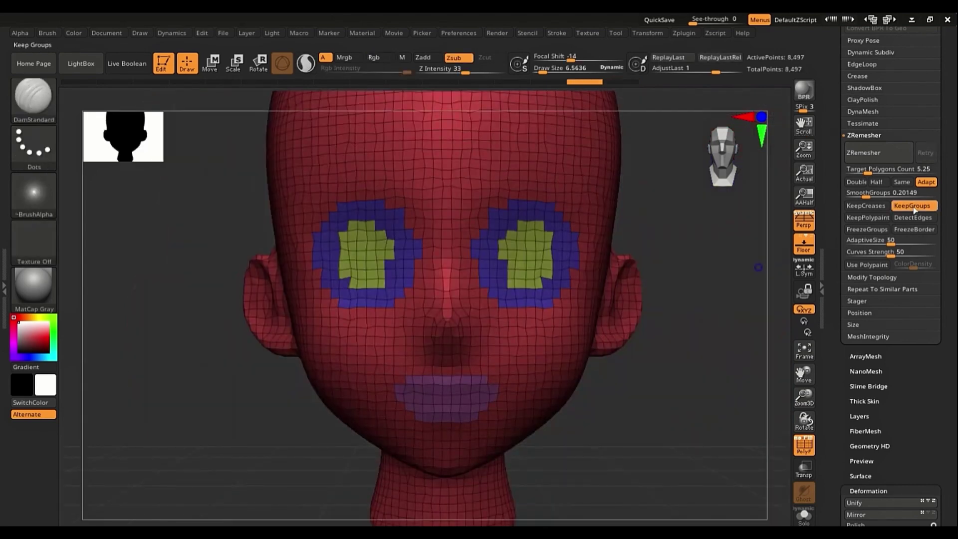
- Turn off KeepGroups, merge the whole head into a single polygroup, and frame it in the view
left_click(913, 206)
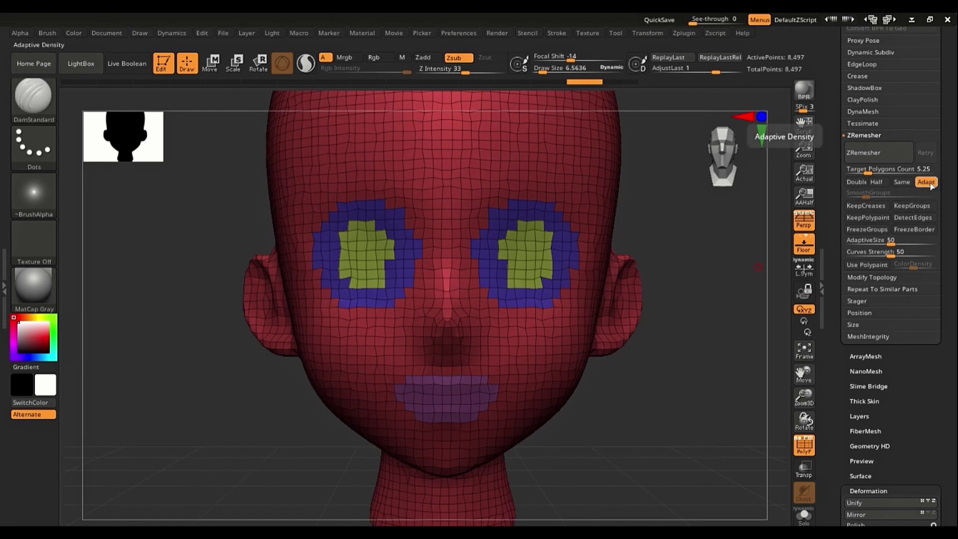
key("ctrl")
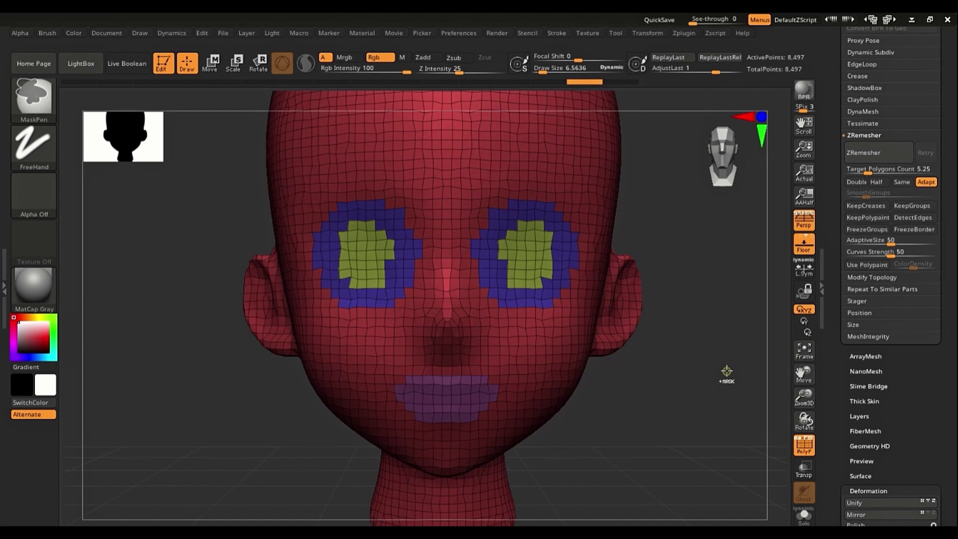
key("ctrl+w")
key("f")
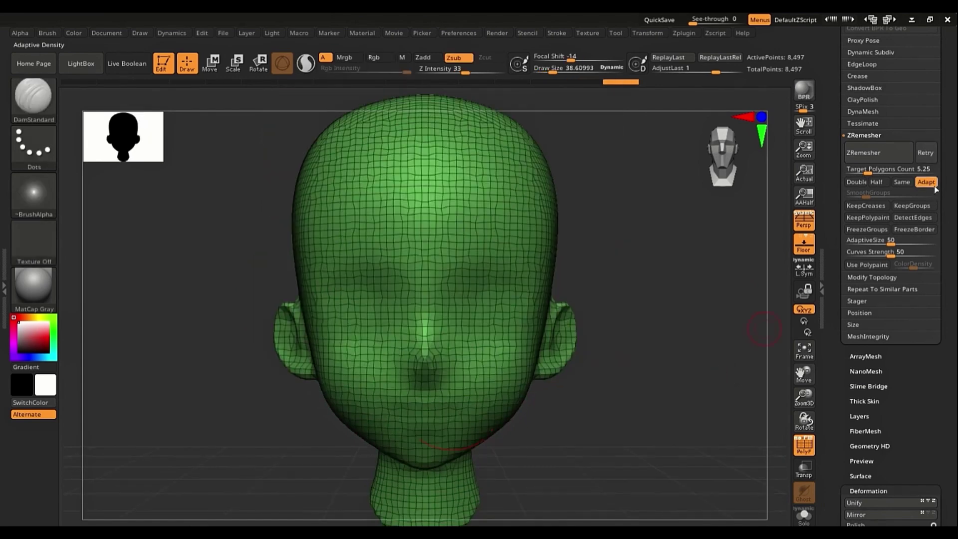
- Mask a patch on the forehead and a smaller one on the cheek to compare polygon areas, and clear the masks
right_click_drag(659, 175, 608, 203, "ctrl")
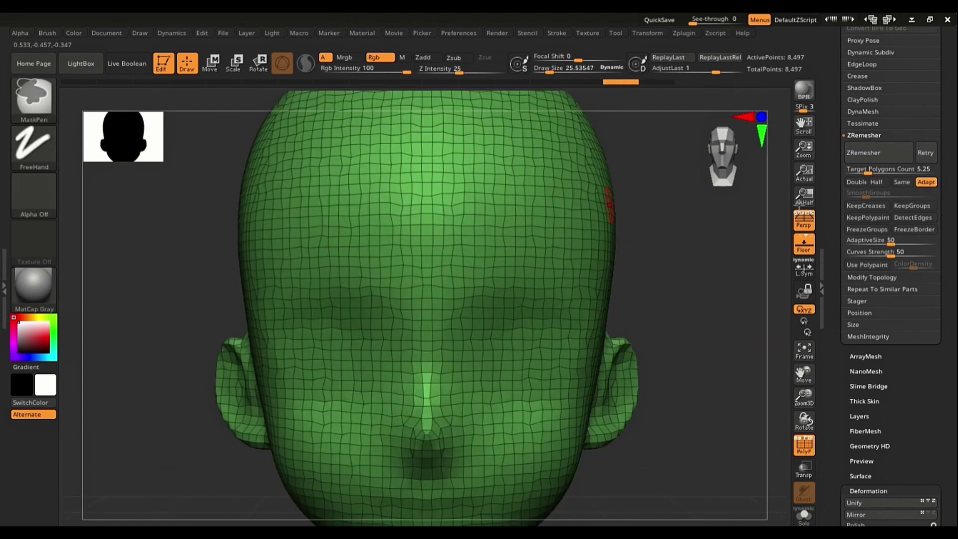
key("ctrl")
mouse_move(399, 186)
left_mouse_down("ctrl")
mouse_move(388, 188)
mouse_move(474, 184)
mouse_move(431, 223)
mouse_move(392, 202)
mouse_move(449, 199)
mouse_move(417, 203)
left_mouse_up("ctrl")
right_click_drag(363, 336, 393, 237, "alt")
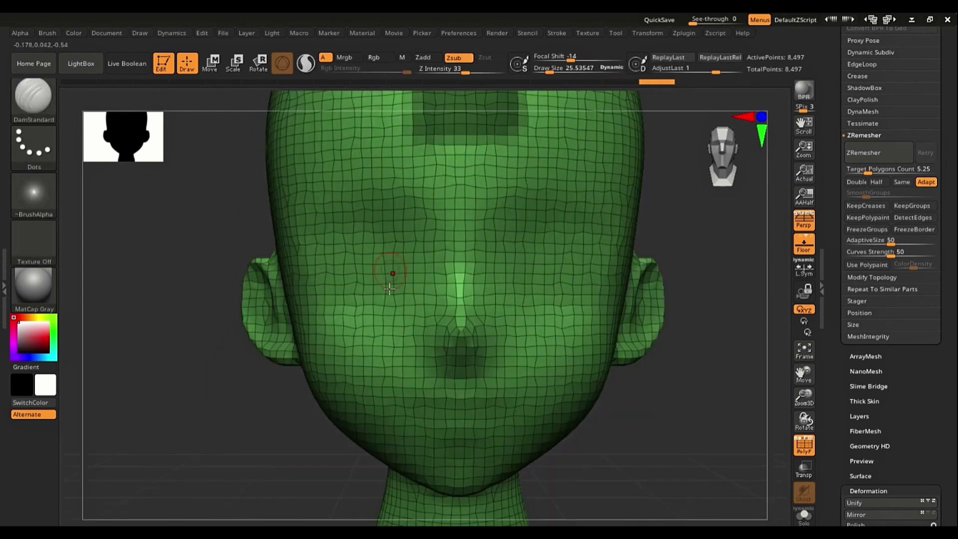
key("s")
key("ctrl")
mouse_move(385, 300)
left_mouse_down()
mouse_move(374, 331)
mouse_move(397, 303)
left_mouse_up()
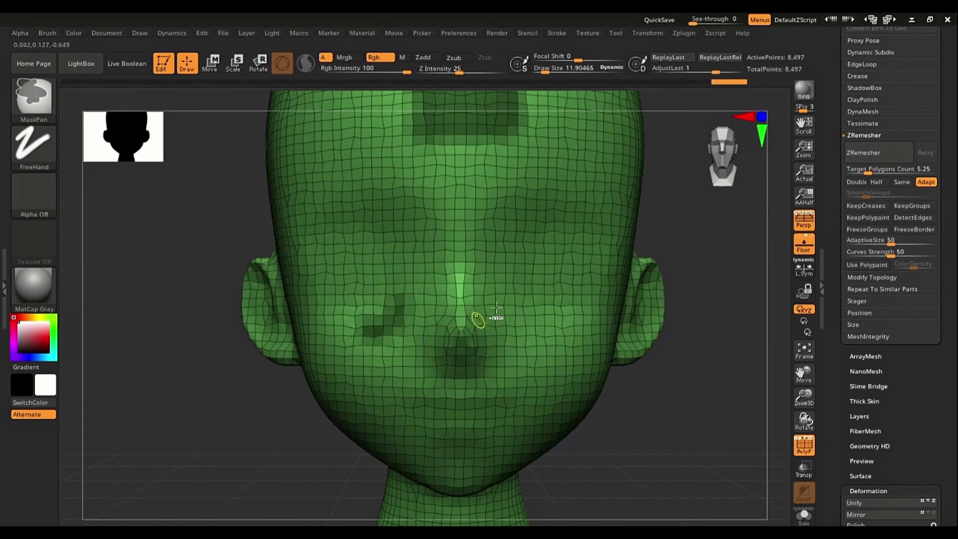
mouse_move(523, 295)
right_mouse_down("ctrl")
mouse_move(496, 287)
mouse_move(434, 346)
right_mouse_up("ctrl")
left_click(893, 145)
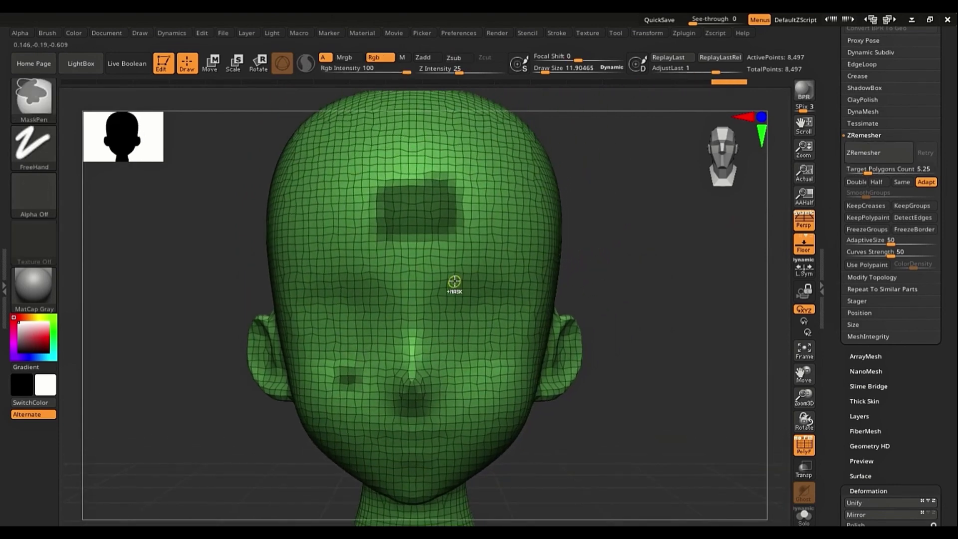
- Remesh the head with Adapt on, Target Polygons Count 5.25 and AdaptiveSize 50, and zoom in on the nose
left_click(856, 241)
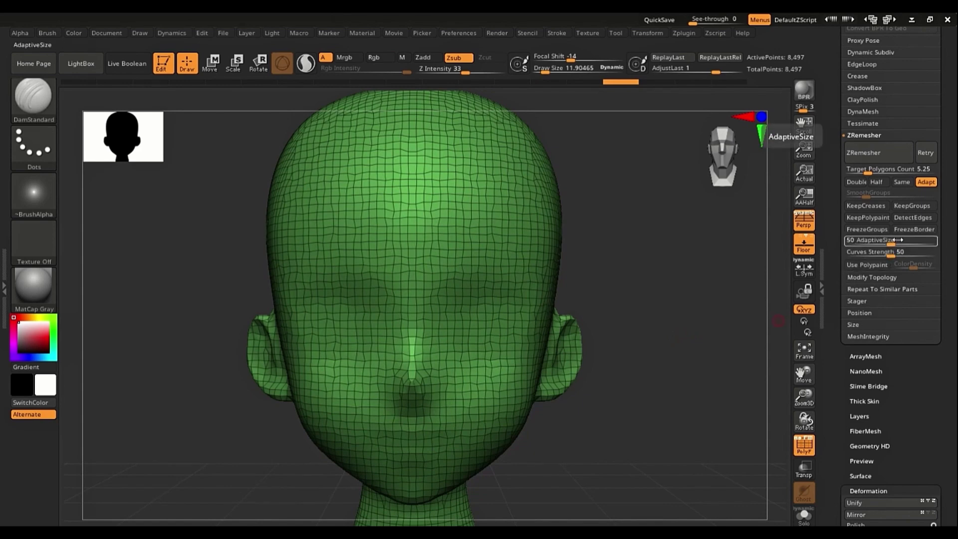
left_click(867, 156)
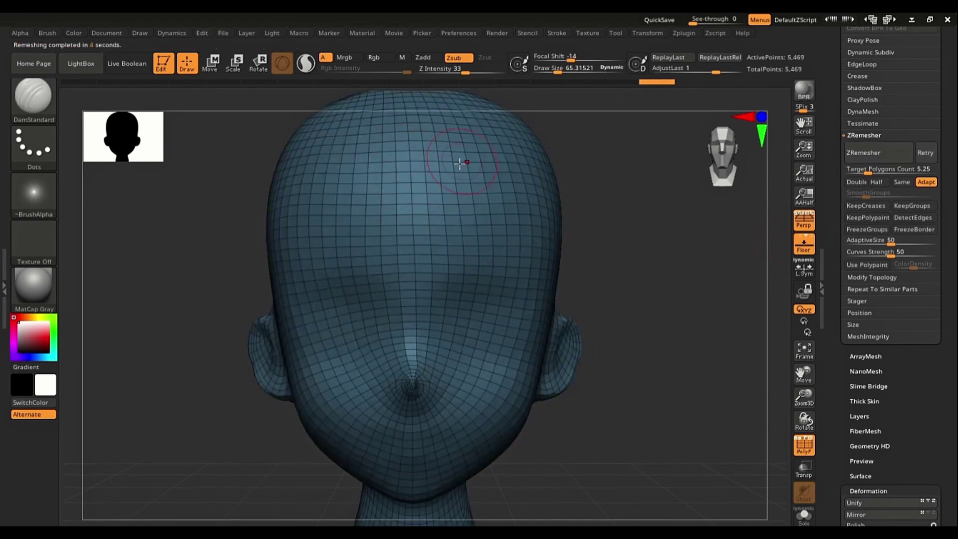
right_click_drag(420, 302, 593, 493, "alt")
mouse_move(593, 493)
right_mouse_down("alt")
mouse_move(419, 301)
mouse_move(460, 308)
right_mouse_up("alt")
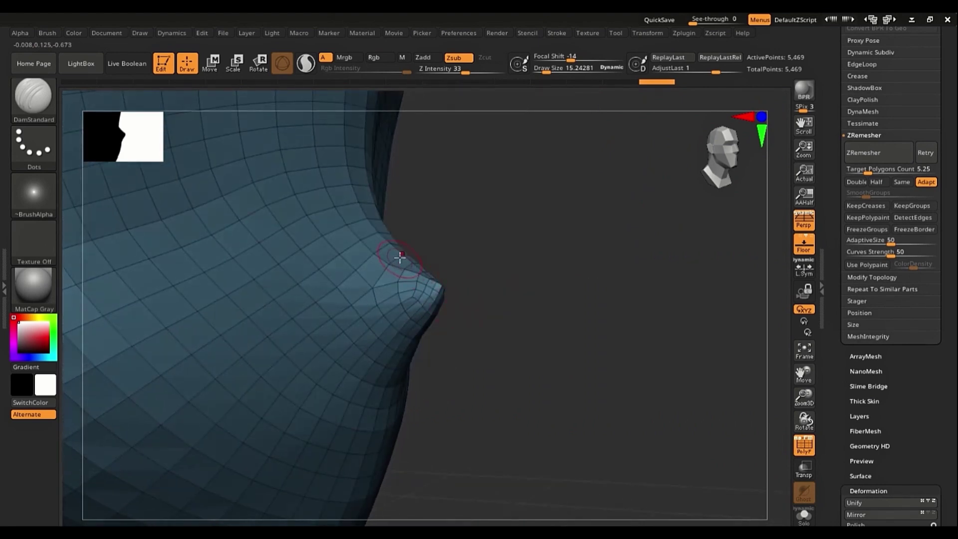
- Mask the small polygons at the tip of the nose and undo the mask
key("ctrl")
mouse_move(395, 258)
left_mouse_down("ctrl")
mouse_move(434, 315)
mouse_move(436, 286)
left_mouse_up("ctrl")
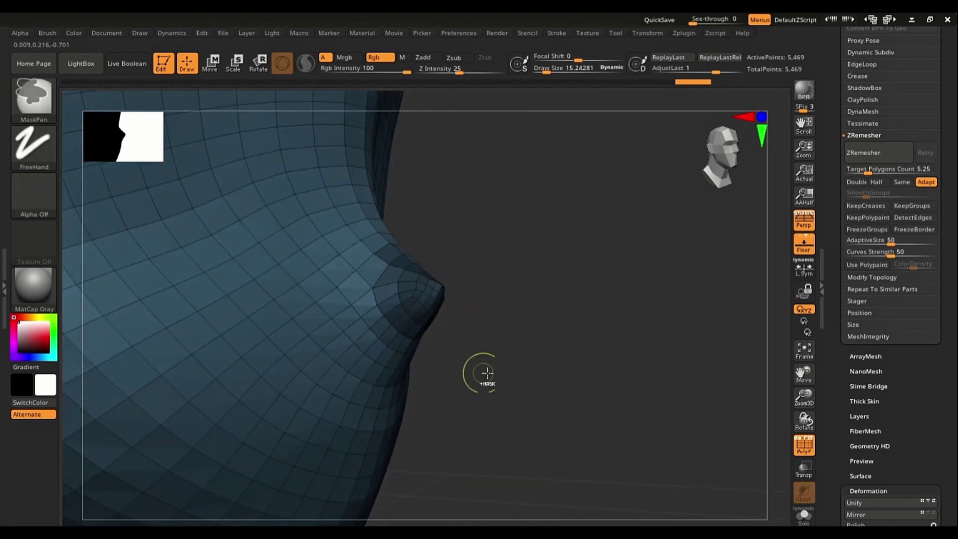
right_click_drag(485, 375, 398, 328, "ctrl")
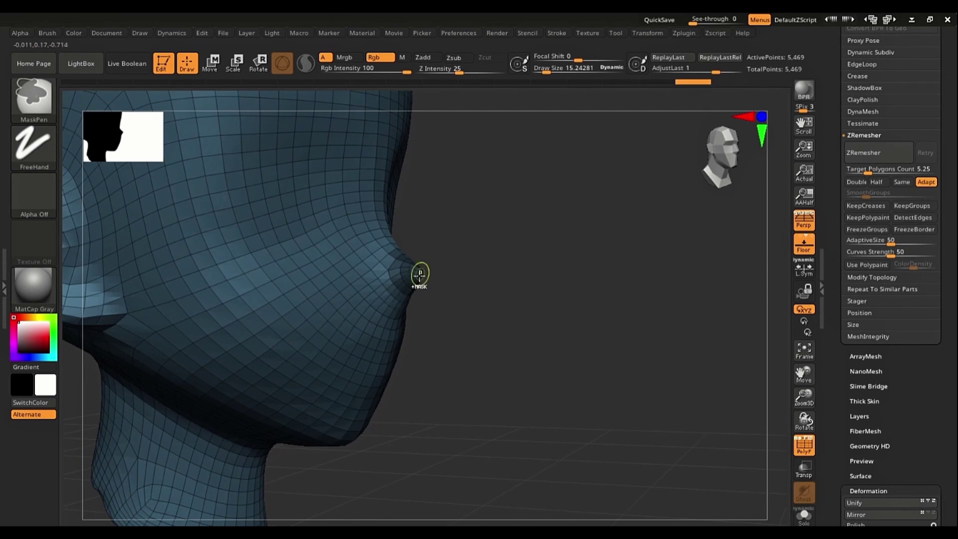
key("ctrl+z")
- Examine the polygon sizes on the ear and side of the head using mask strokes, and undo the remesh
right_click_drag(433, 345, 619, 415, "alt")
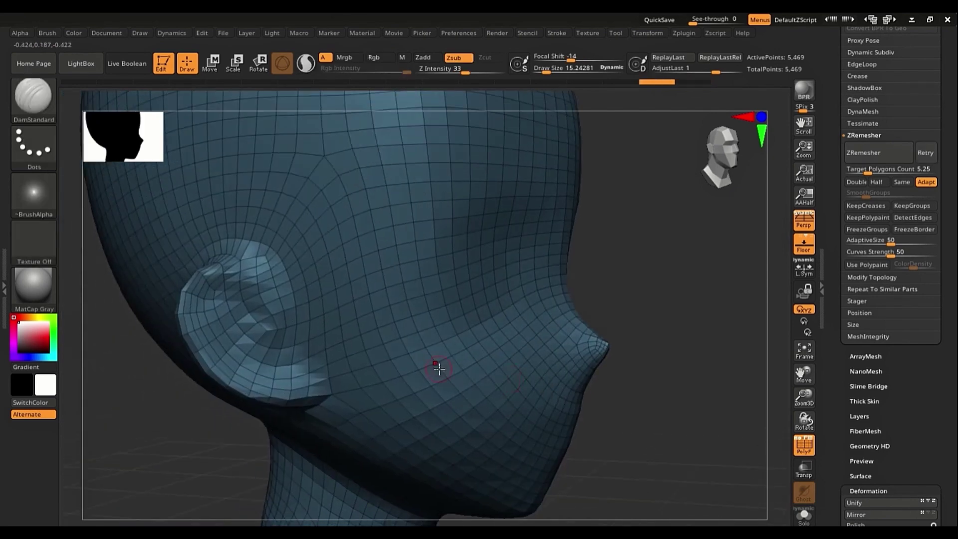
mouse_move(439, 367)
right_mouse_down()
mouse_move(486, 369)
mouse_move(421, 355)
mouse_move(404, 378)
mouse_move(489, 378)
right_mouse_up()
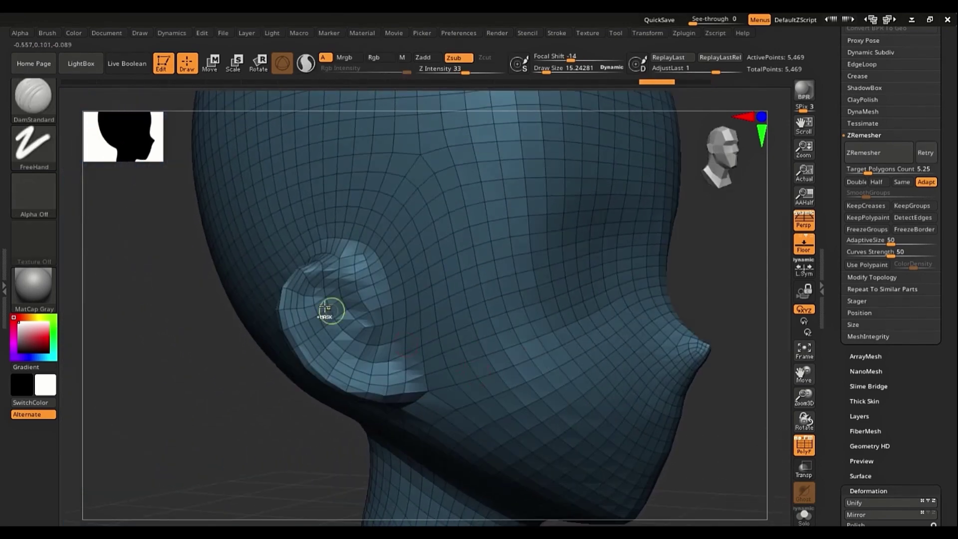
right_click_drag(331, 310, 326, 338, "ctrl")
mouse_move(328, 234)
left_mouse_down("ctrl")
mouse_move(290, 264)
mouse_move(295, 343)
left_mouse_up("ctrl")
left_click_drag(320, 293, 364, 345, "ctrl")
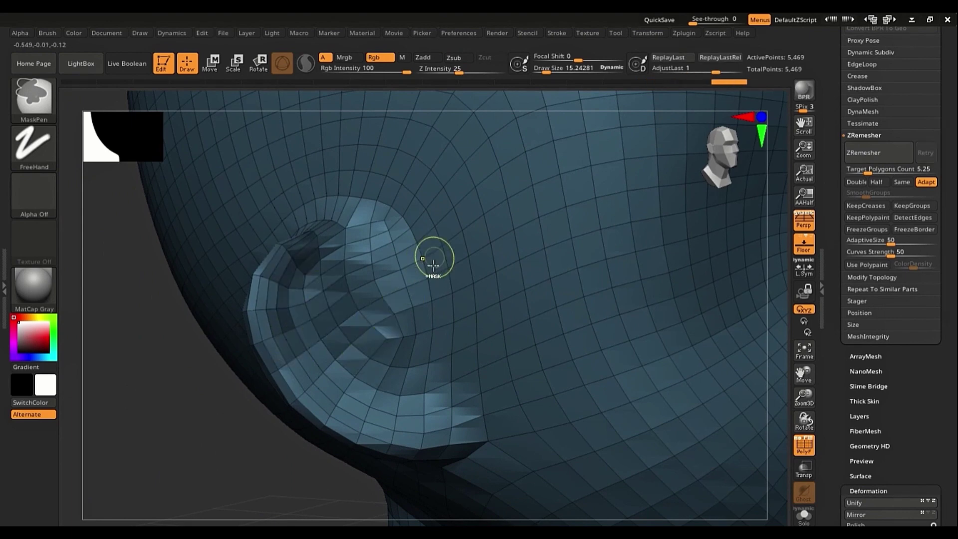
right_click_drag(413, 312, 407, 281, "ctrl")
mouse_move(503, 167)
left_mouse_down("ctrl")
mouse_move(490, 207)
mouse_move(537, 141)
mouse_move(515, 172)
left_mouse_up("ctrl")
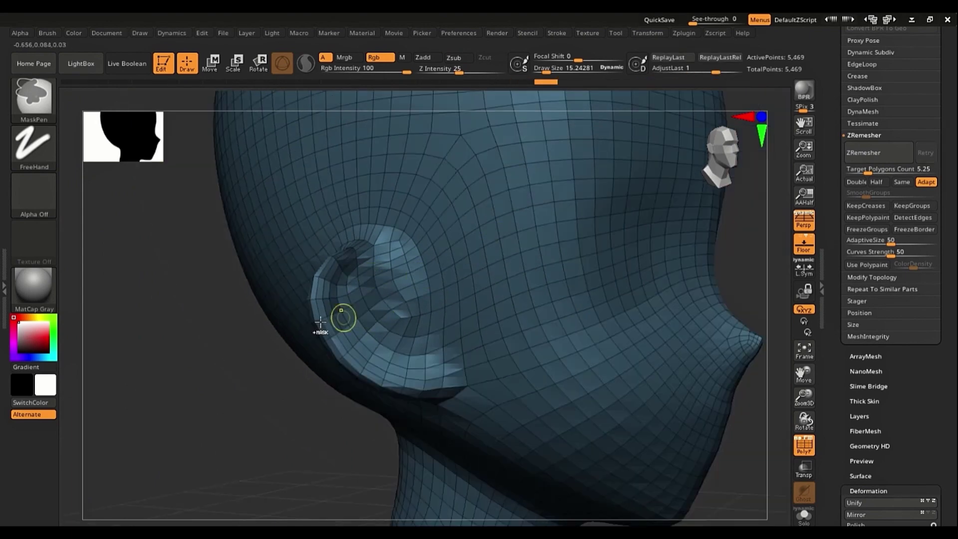
left_click(310, 325, "ctrl")
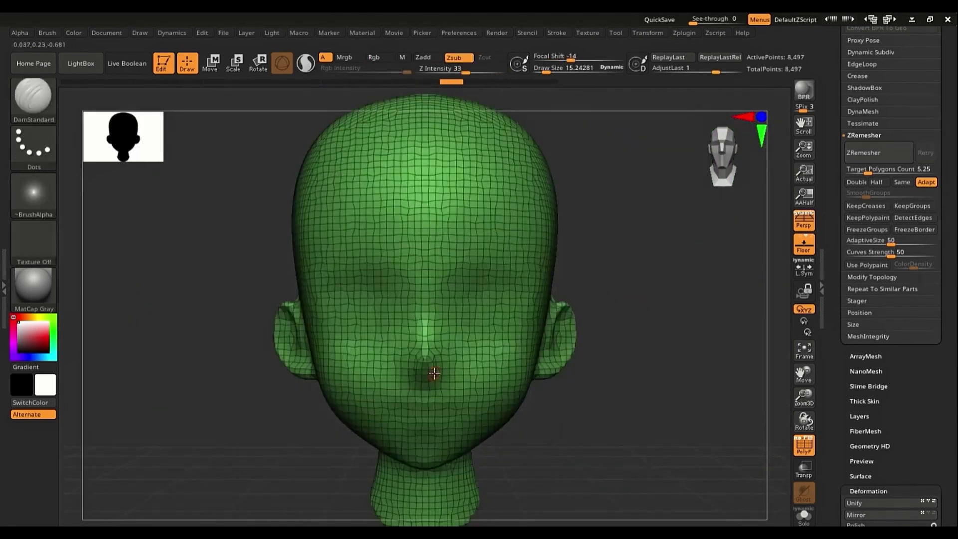
- Set Target Polygons Count to 1, remesh the head, inspect the face and ear, and undo the remesh
left_click(891, 169)
type("1")
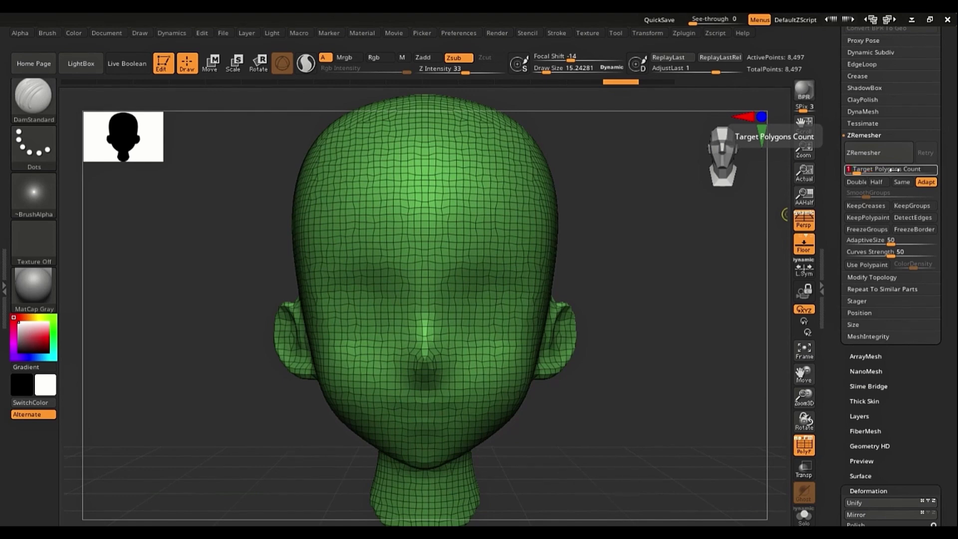
key("Return")
left_click(882, 161)
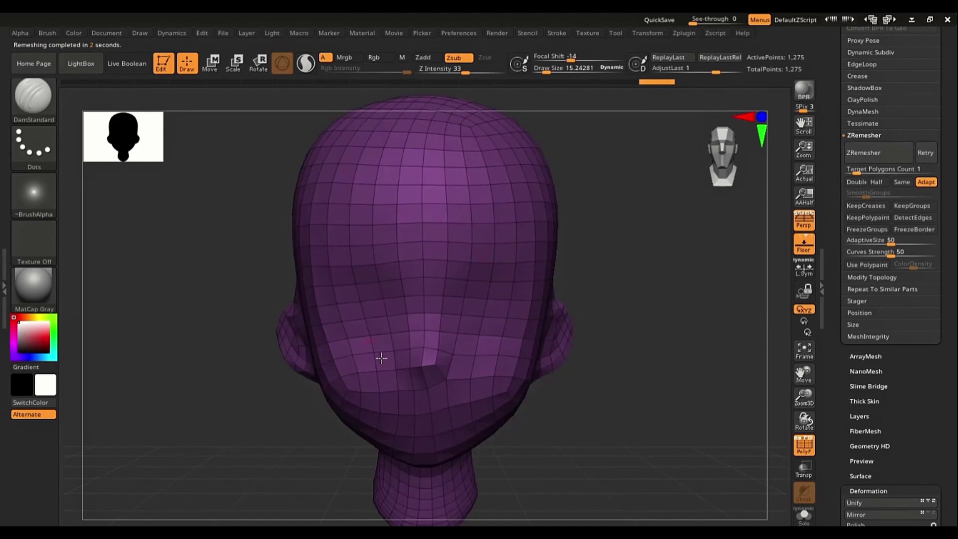
left_click_drag(643, 229, 681, 246)
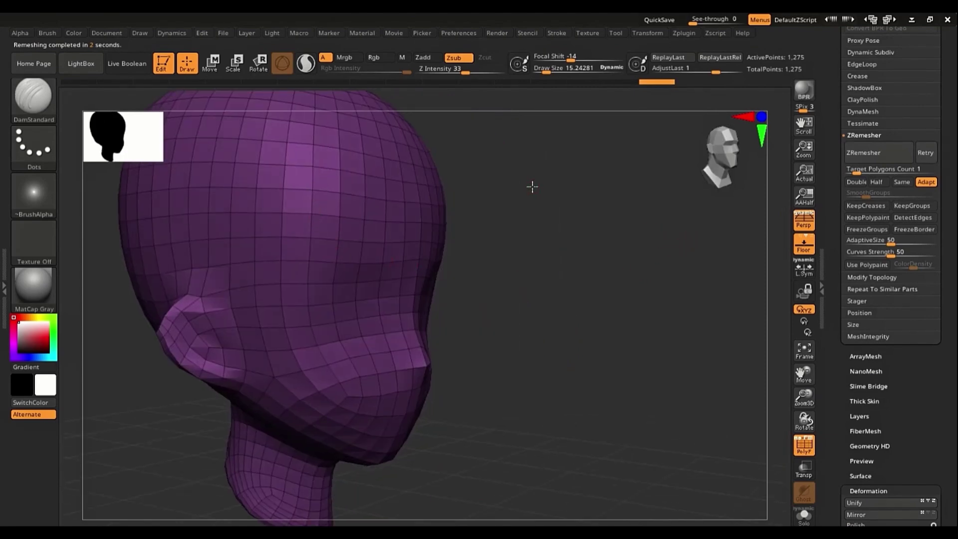
left_click_drag(533, 187, 415, 218)
left_click_drag(537, 228, 526, 227, "shift")
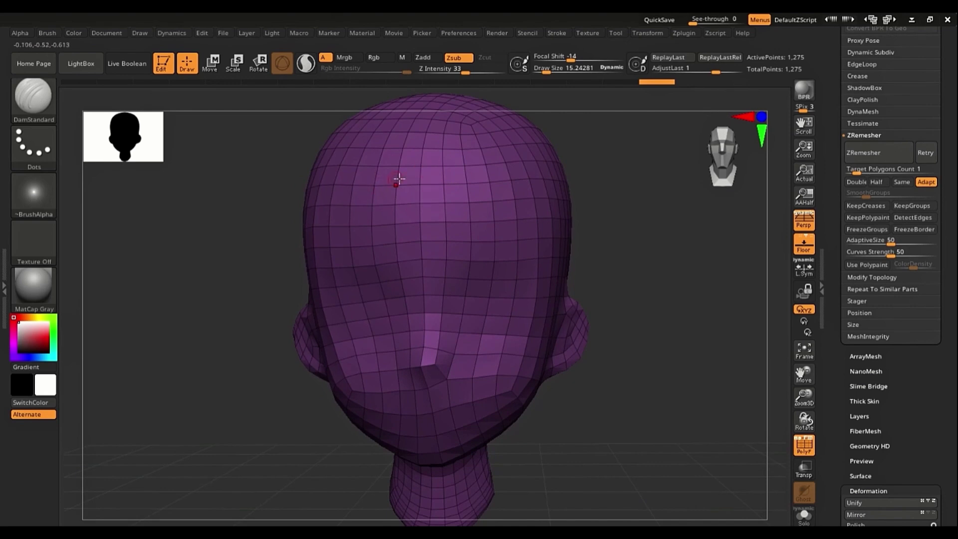
left_click_drag(234, 299, 199, 342)
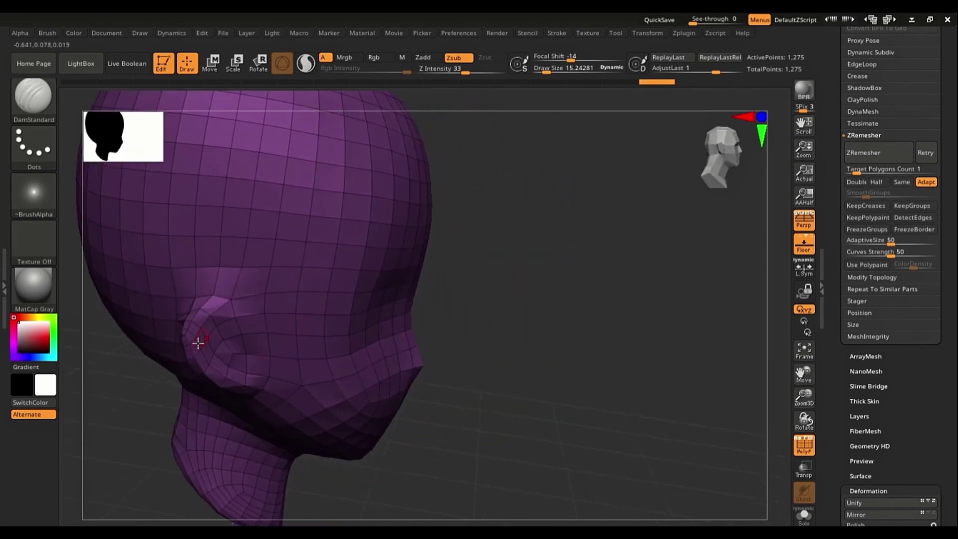
left_click_drag(702, 295, 651, 288)
key("ctrl+z")
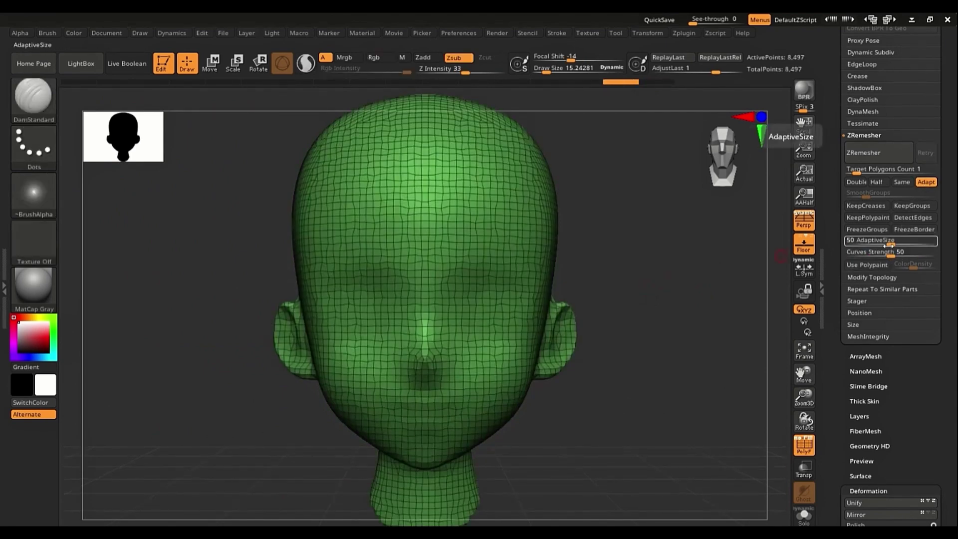
- Set AdaptiveSize to 0, remesh the head with ZRemesher, and inspect the face and both ears
left_click(873, 241)
type("30")
key("BackSpace")
key("BackSpace")
type("0")
key("Return")
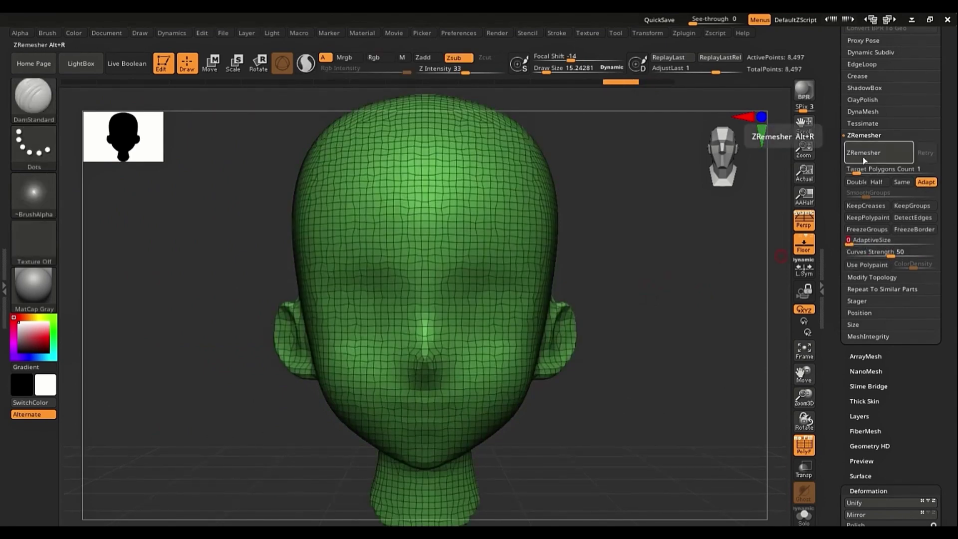
left_click(865, 159)
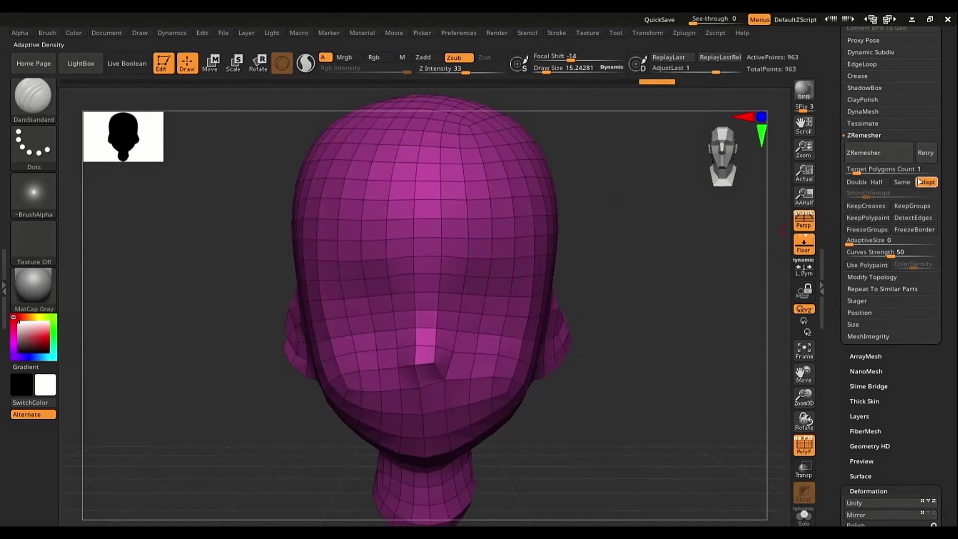
mouse_move(747, 255)
left_mouse_down()
mouse_move(774, 253)
mouse_move(742, 261)
left_mouse_up()
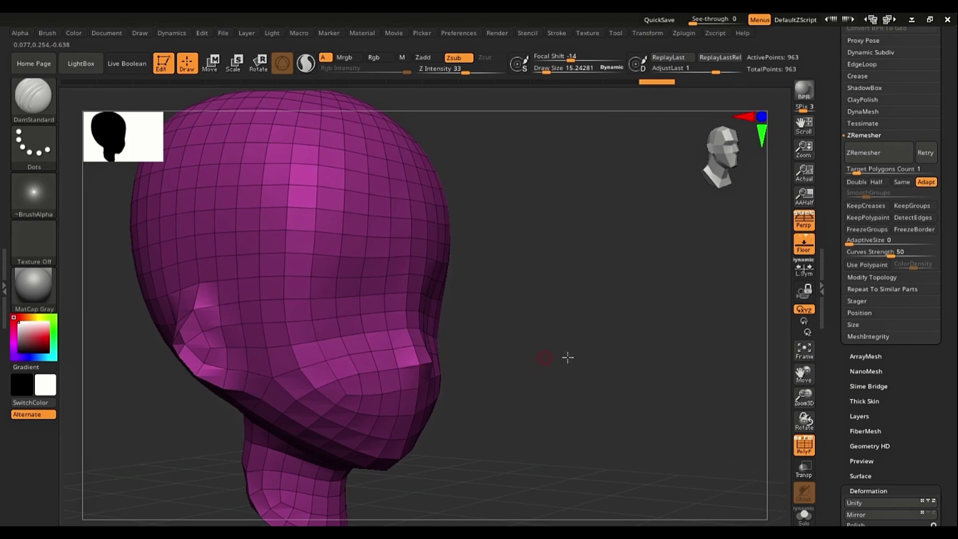
left_click_drag(568, 357, 302, 315)
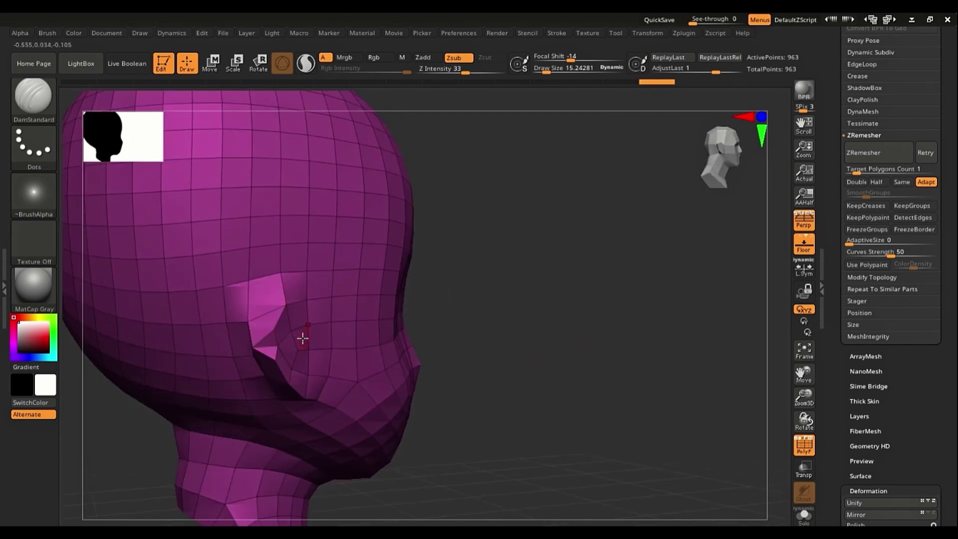
left_click_drag(442, 309, 419, 290)
right_click_drag(420, 290, 425, 290)
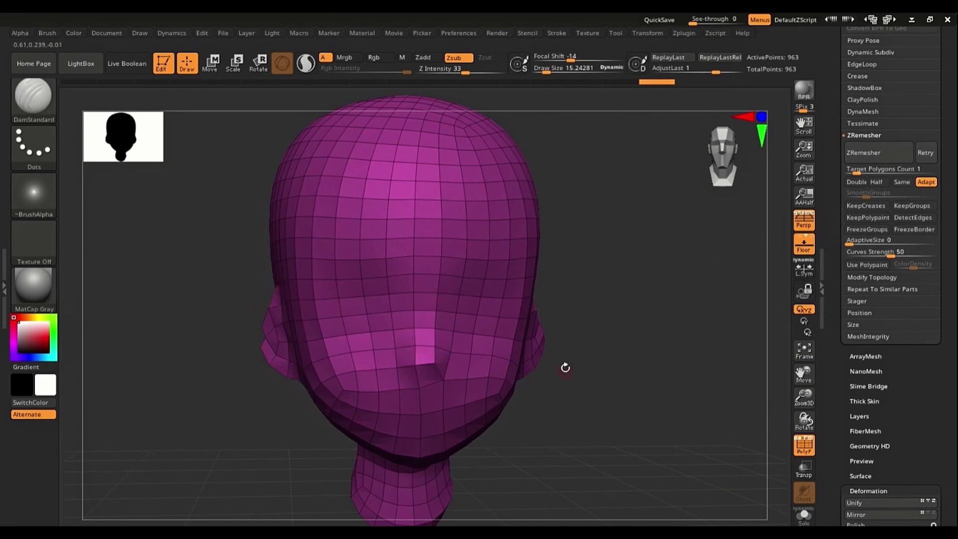
left_click_drag(567, 368, 620, 342)
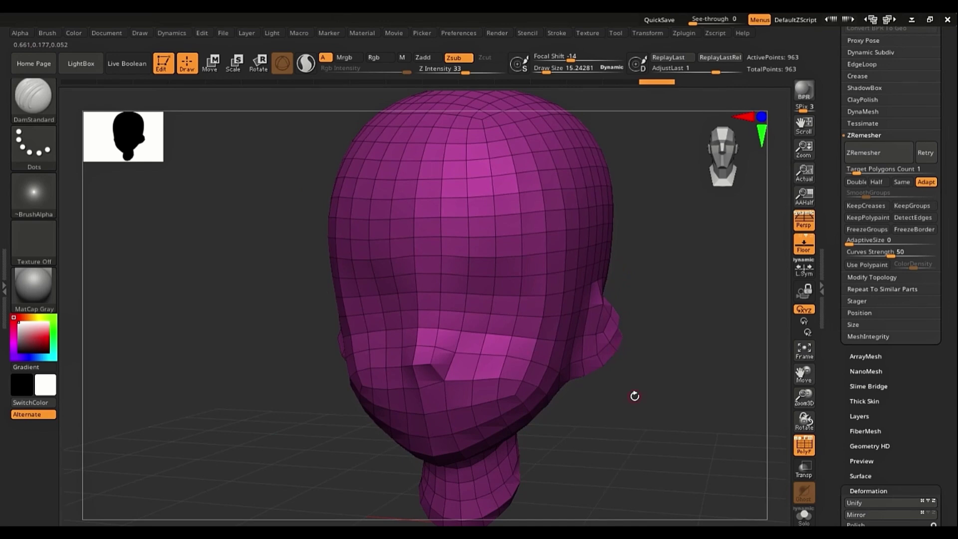
left_click_drag(634, 396, 393, 354, "shift")
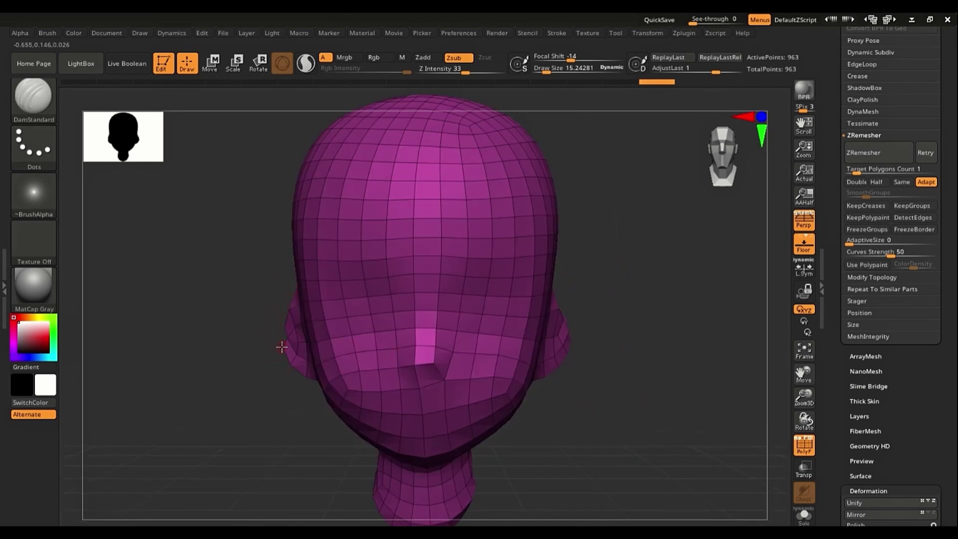
- Undo the remesh, set AdaptiveSize to 100, remesh the head again, and inspect the ear and neck
left_click(877, 240)
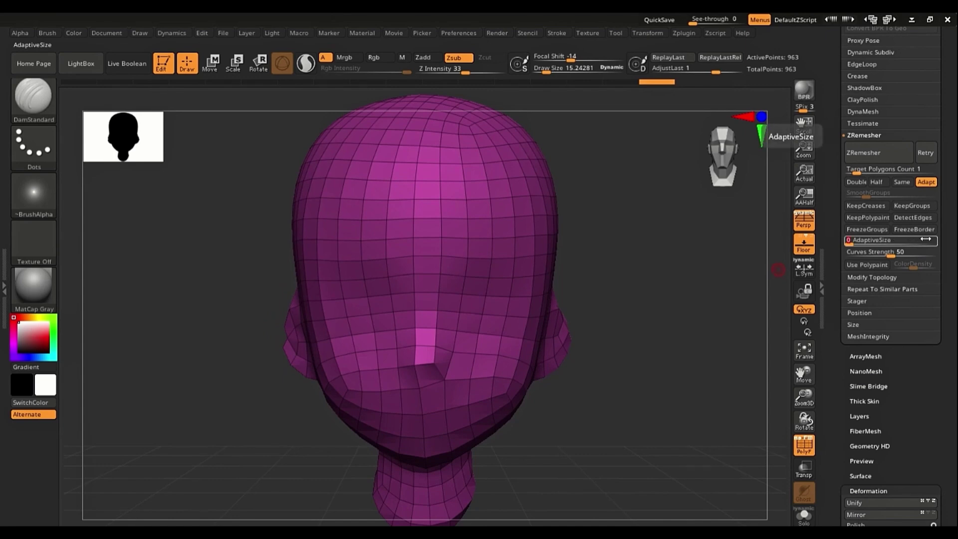
left_click_drag(880, 244, 898, 244)
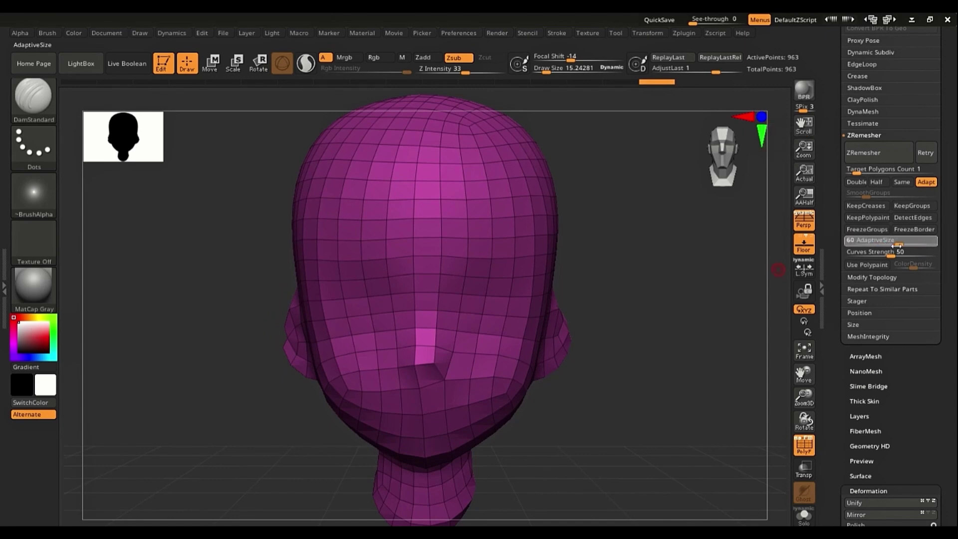
key("ctrl+z")
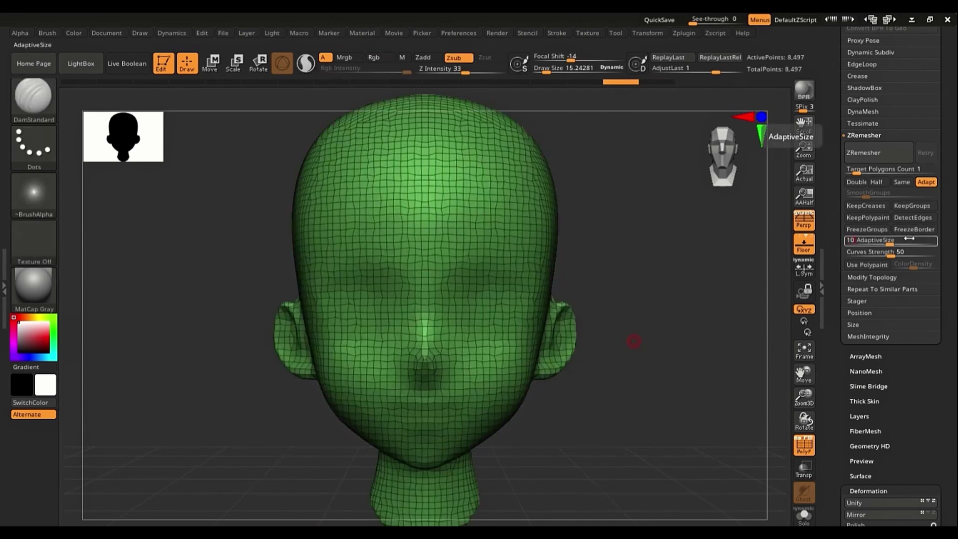
left_click(860, 158)
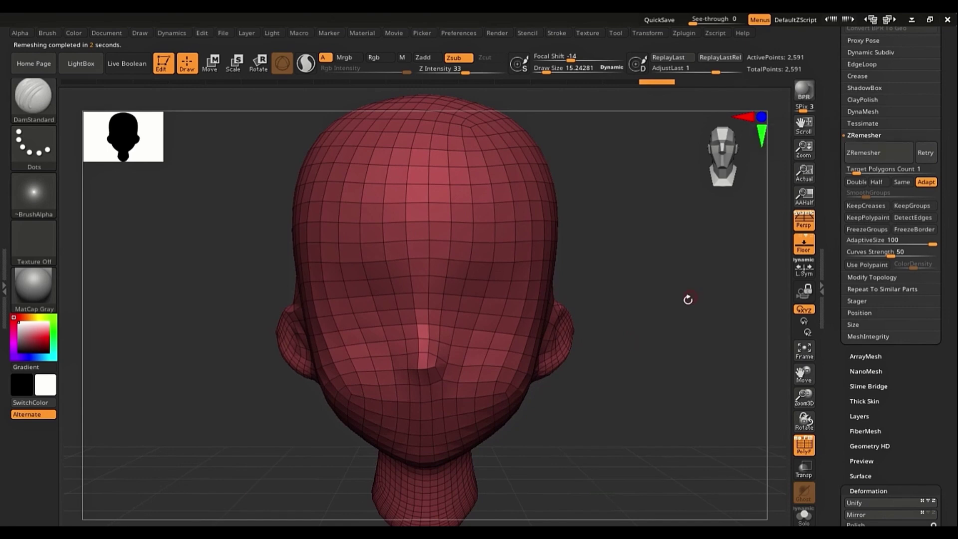
mouse_move(686, 298)
left_mouse_down()
mouse_move(278, 212)
mouse_move(280, 184)
mouse_move(271, 217)
mouse_move(269, 204)
mouse_move(279, 244)
mouse_move(345, 282)
left_mouse_up()
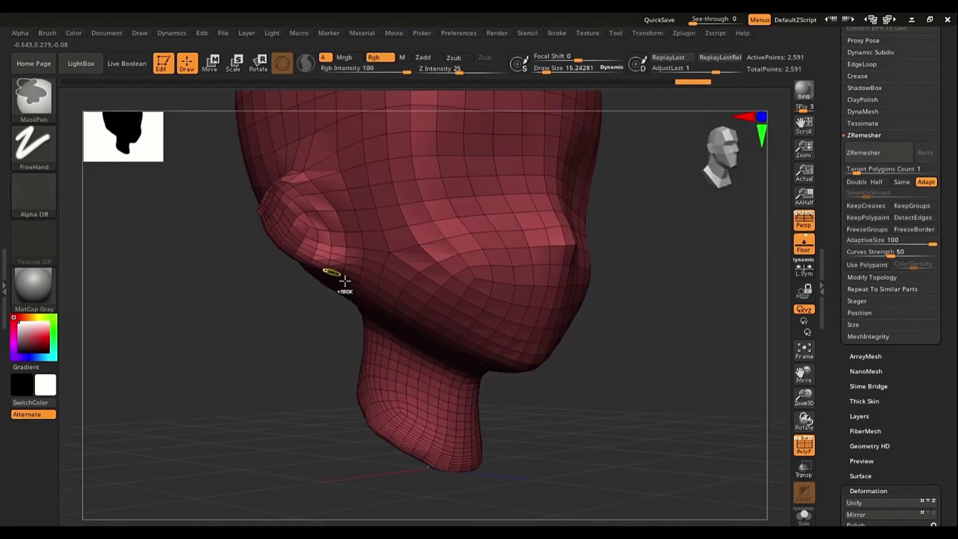
- Examine the polygon density on the remeshed head's neck, ears and face, marking areas with mask strokes
mouse_move(646, 325)
left_mouse_down()
mouse_move(582, 331)
mouse_move(600, 334)
mouse_move(669, 178)
mouse_move(687, 195)
mouse_move(691, 182)
mouse_move(681, 223)
left_mouse_up()
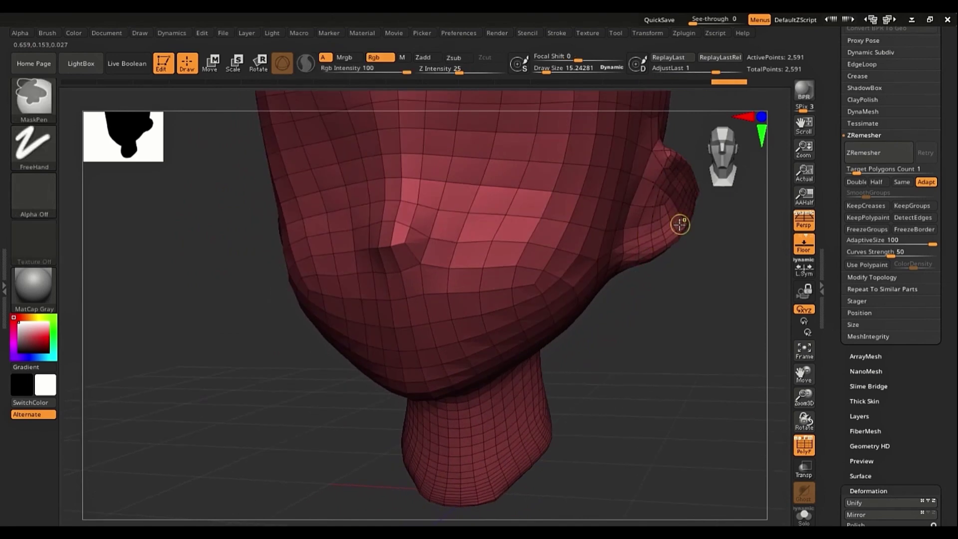
mouse_move(585, 312)
left_mouse_down()
mouse_move(488, 265)
mouse_move(507, 263)
left_mouse_up()
mouse_move(465, 174)
left_mouse_down("ctrl")
mouse_move(422, 167)
mouse_move(406, 278)
mouse_move(521, 188)
mouse_move(432, 232)
mouse_move(390, 229)
mouse_move(509, 195)
mouse_move(483, 226)
left_mouse_up("ctrl")
left_click_drag(633, 290, 642, 294, "ctrl")
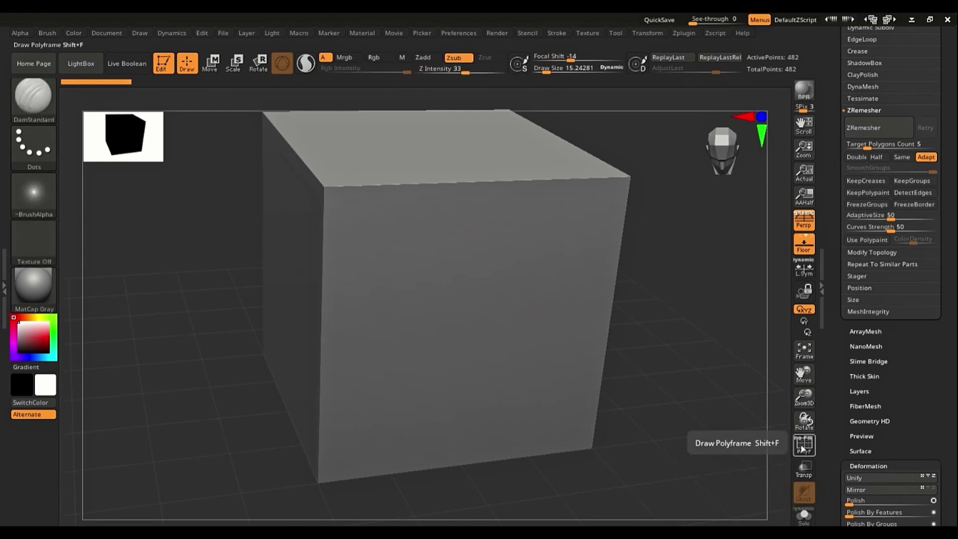
- Show the cube's polyframe and remesh the cube with Target Polygons Count set to 1
left_click(803, 447)
right_click_drag(320, 310, 416, 364)
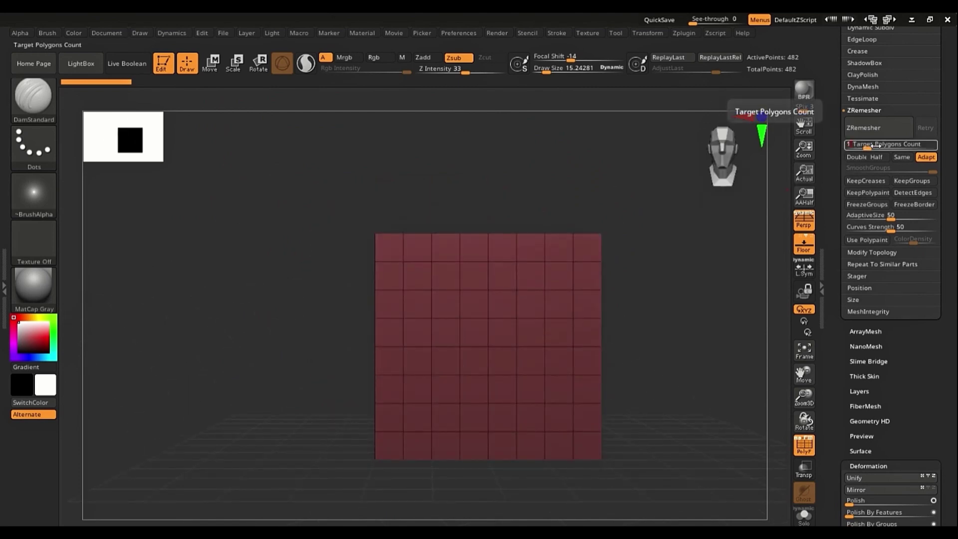
left_click(874, 138)
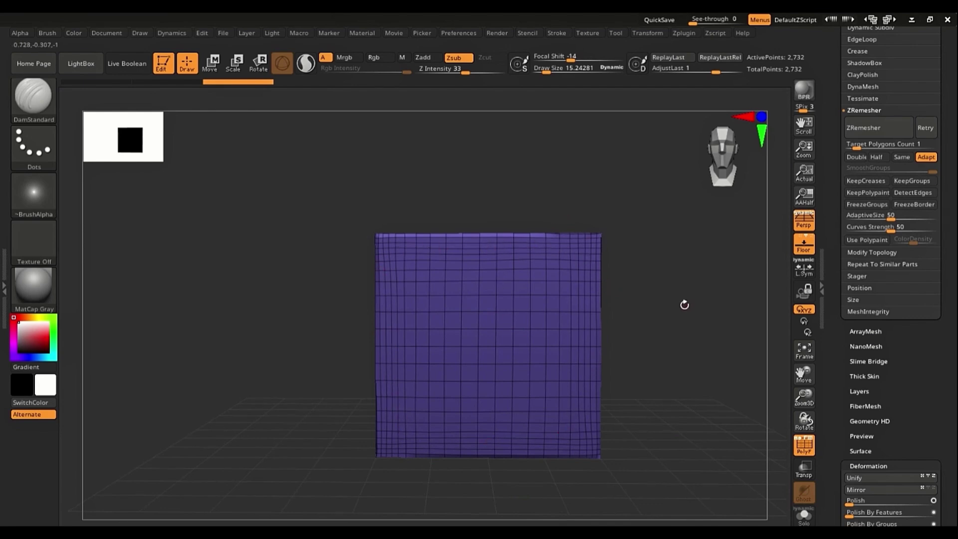
left_click_drag(684, 304, 691, 325)
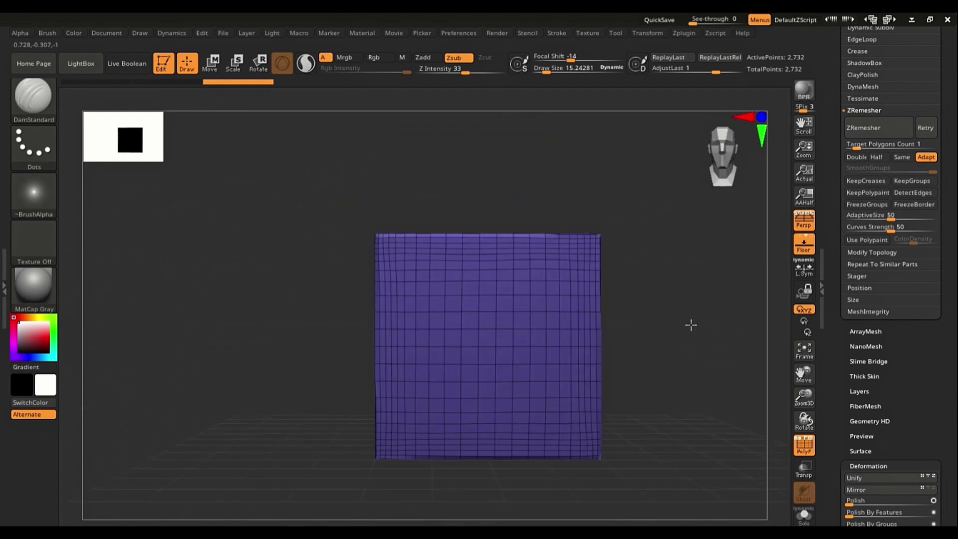
- Undo the remesh, set AdaptiveSize to 0, remesh the cube, and inspect its edges
key("ctrl")
key("ctrl+z")
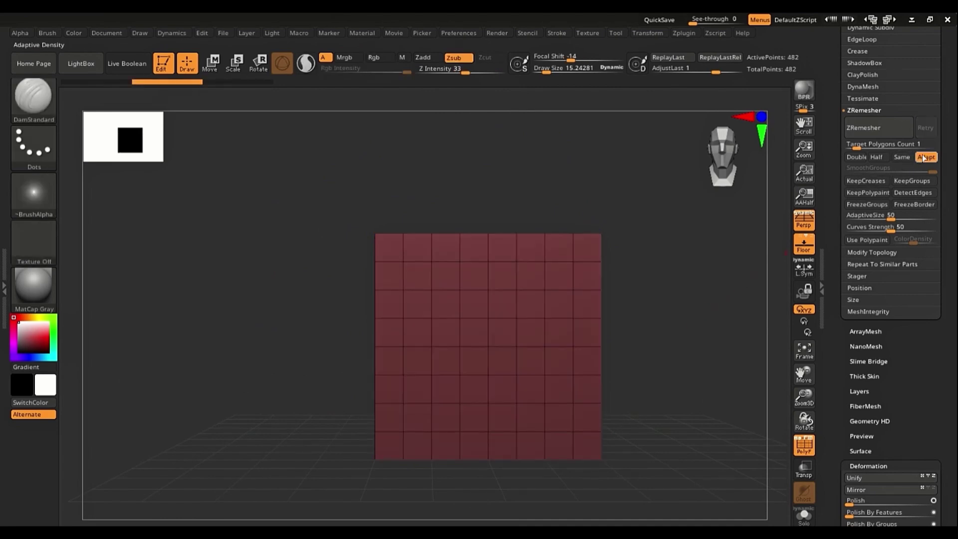
left_click(893, 227)
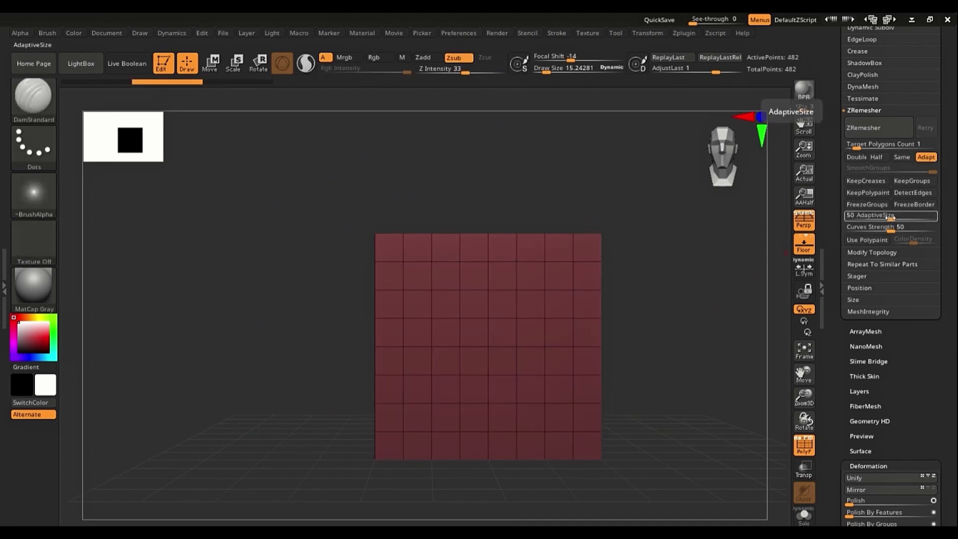
left_click_drag(891, 216, 846, 216)
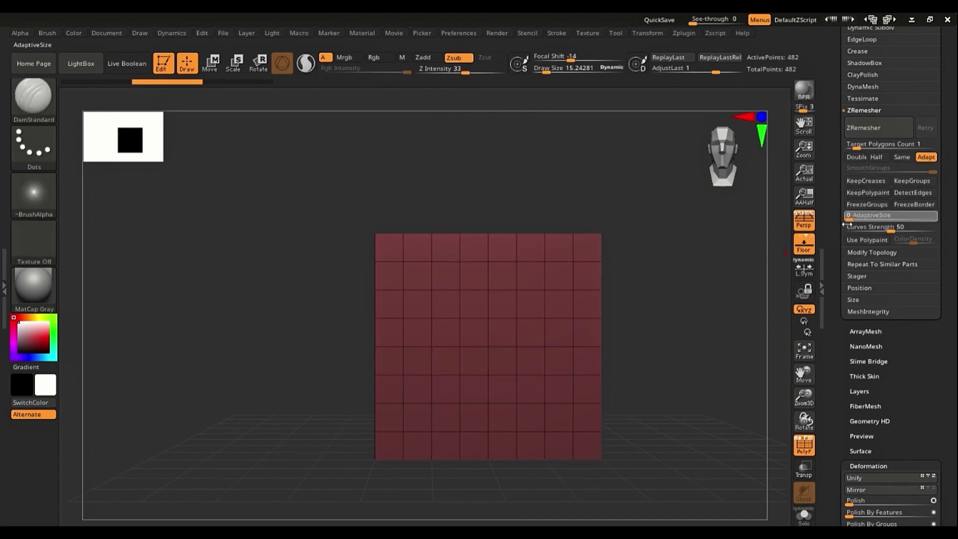
left_click(872, 128)
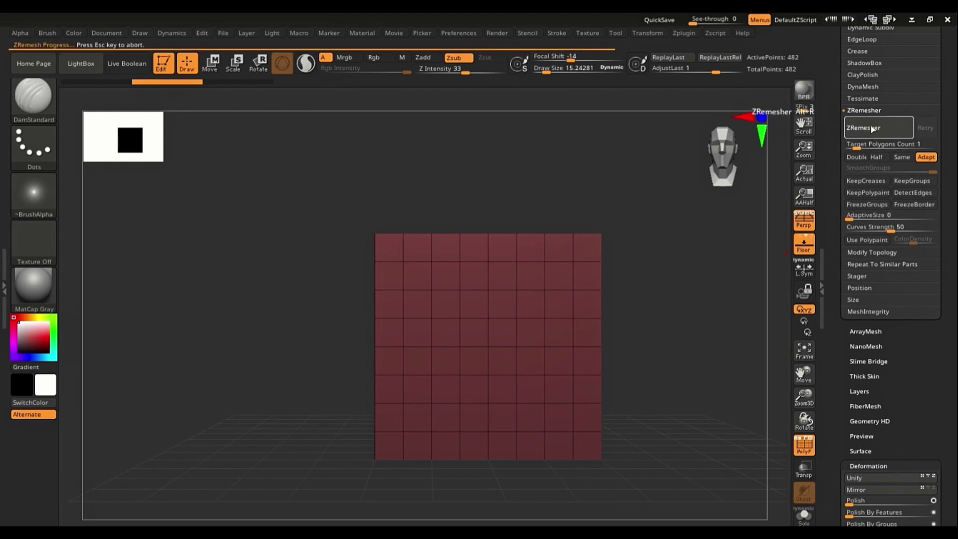
left_click_drag(648, 231, 420, 354)
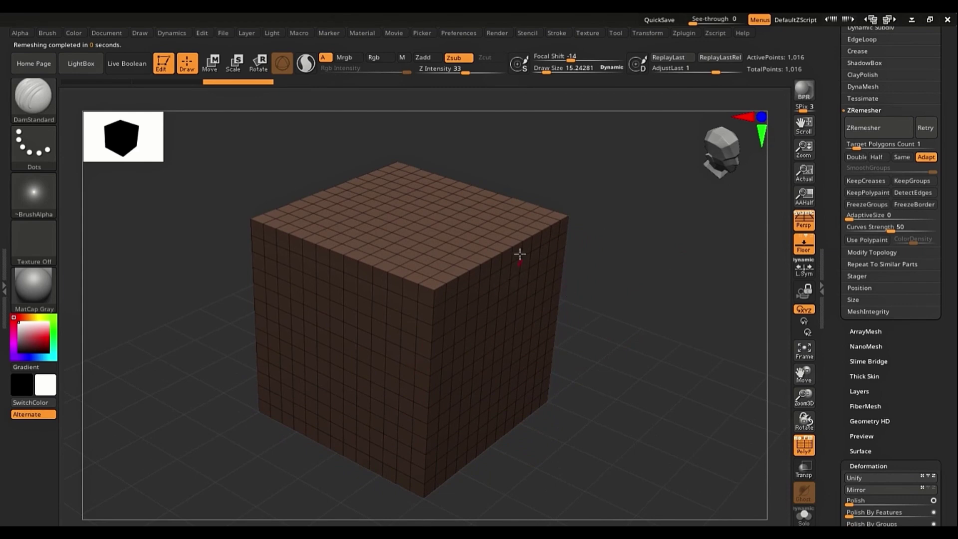
left_click_drag(639, 220, 432, 237)
mouse_move(432, 237)
right_mouse_down()
mouse_move(430, 293)
mouse_move(469, 351)
right_mouse_up()
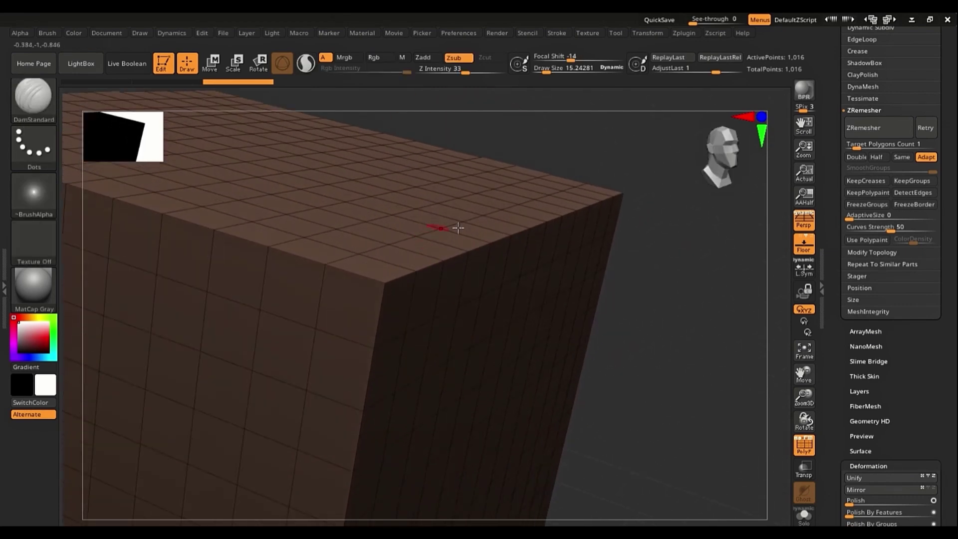
key("ctrl")
key("ctrl")
- Undo the cube's remesh, set AdaptiveSize to 50, and run ZRemesher on the cube again
left_click(854, 215)
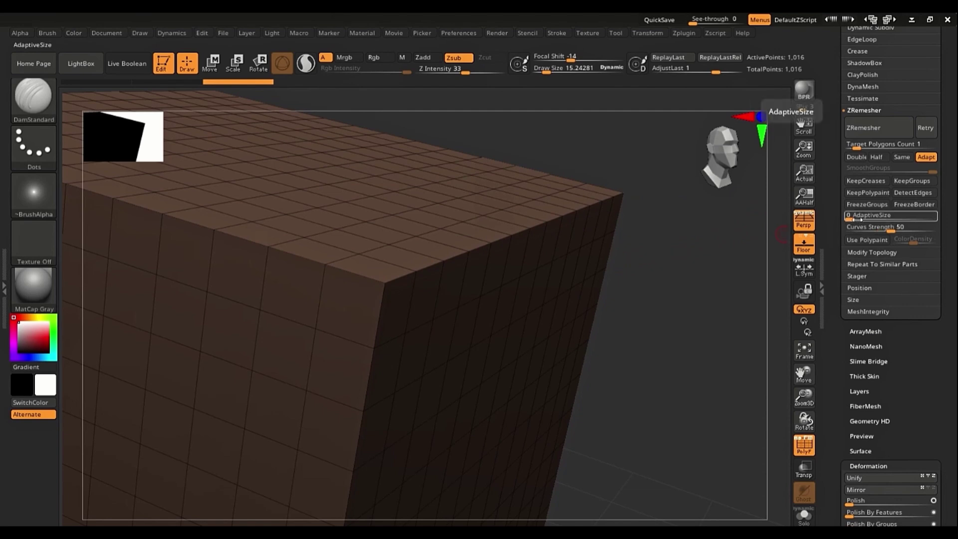
key("ctrl")
key("ctrl")
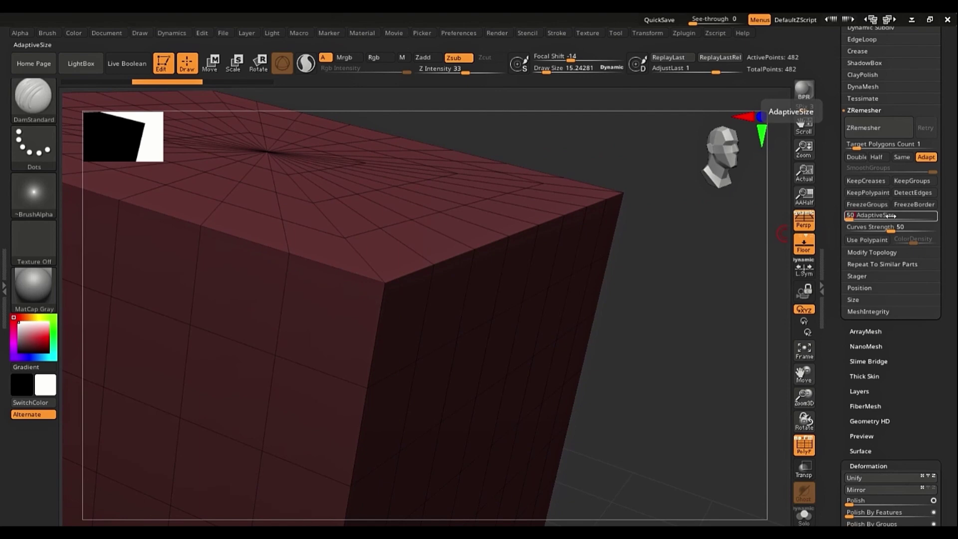
right_click_drag(567, 253, 482, 304, "ctrl")
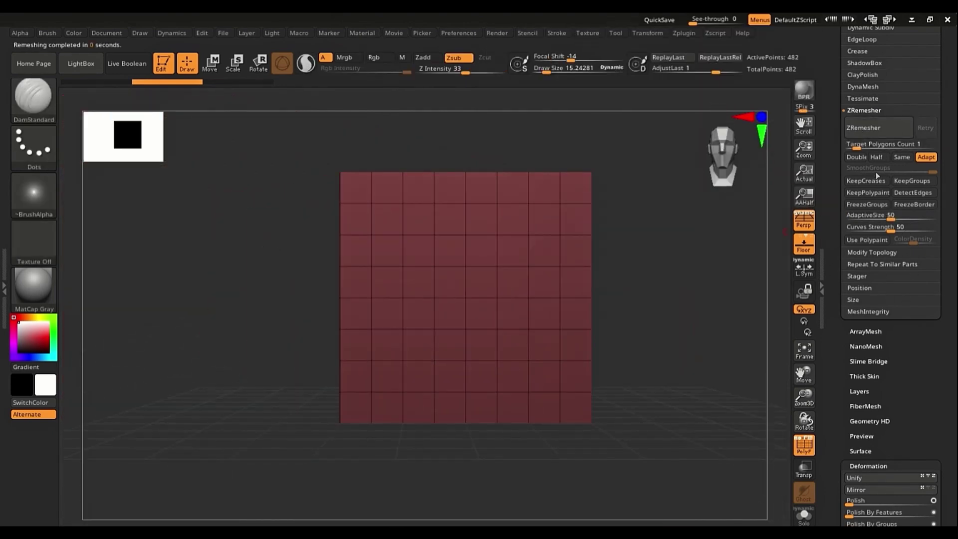
left_click(874, 130)
right_click_drag(656, 212, 678, 220)
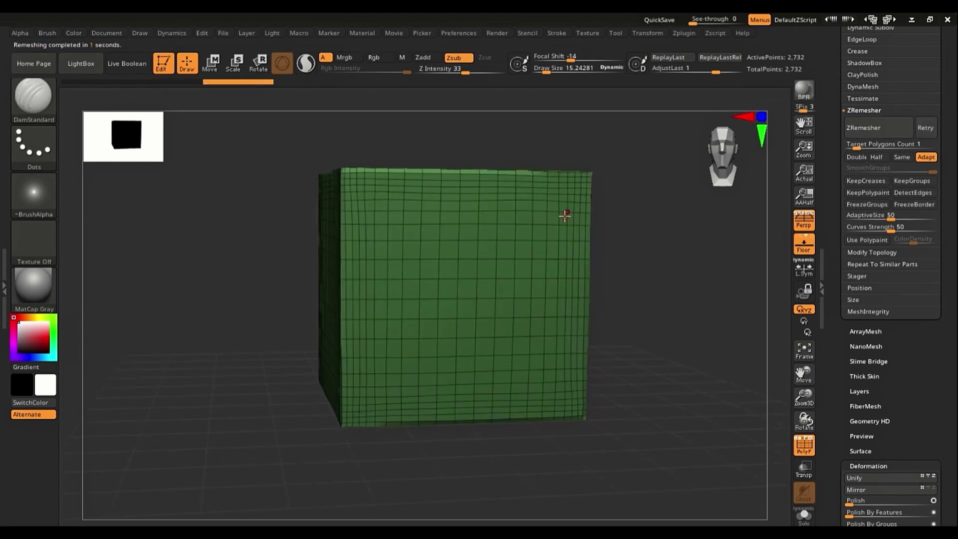
- Undo the remesh, enable DetectEdges, and remesh the cube
key("ctrl+z")
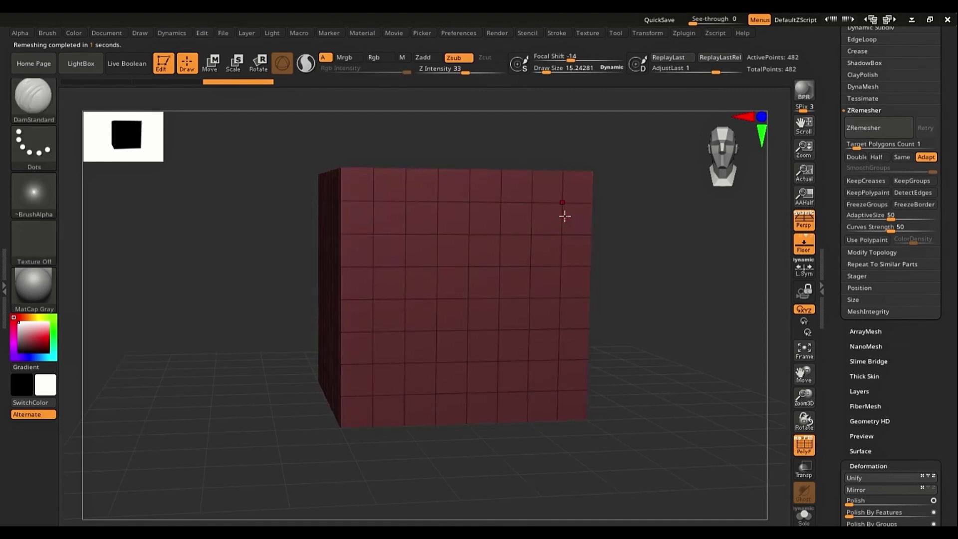
left_click(913, 195)
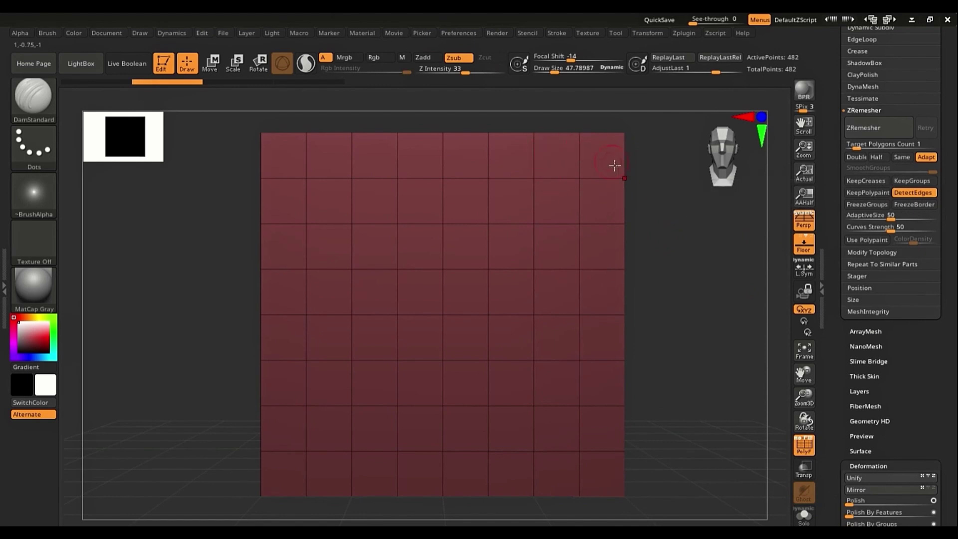
left_click_drag(663, 195, 683, 230)
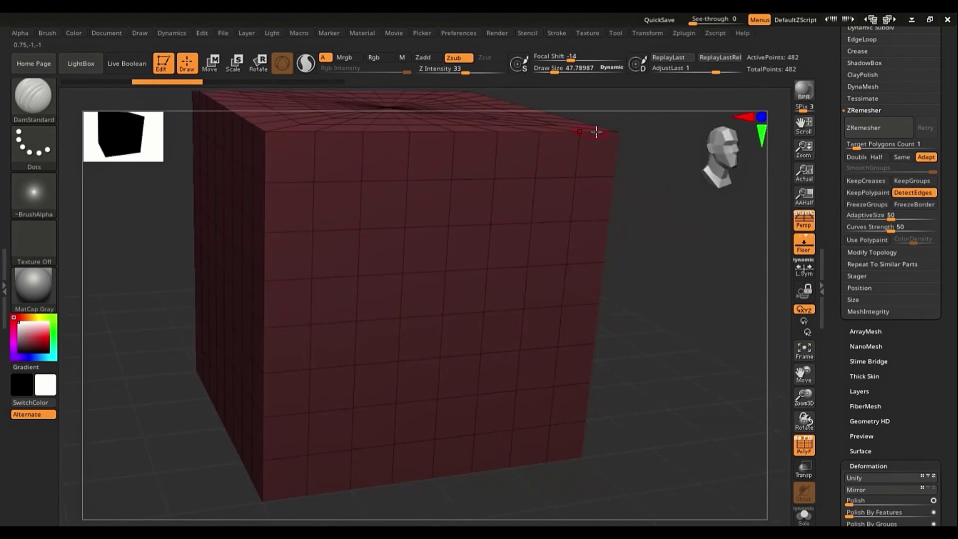
right_click_drag(314, 154, 377, 293)
right_click_drag(556, 217, 739, 171, "ctrl")
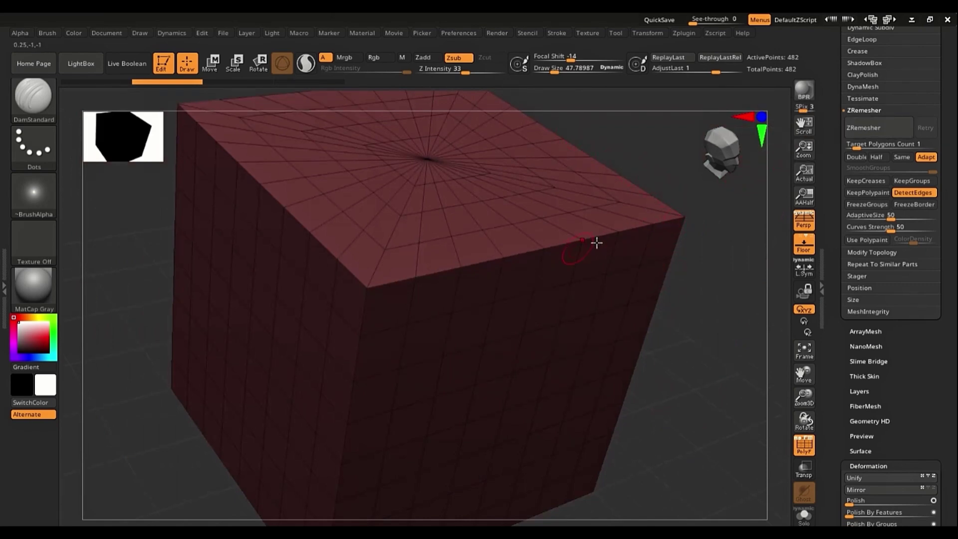
left_click(875, 131)
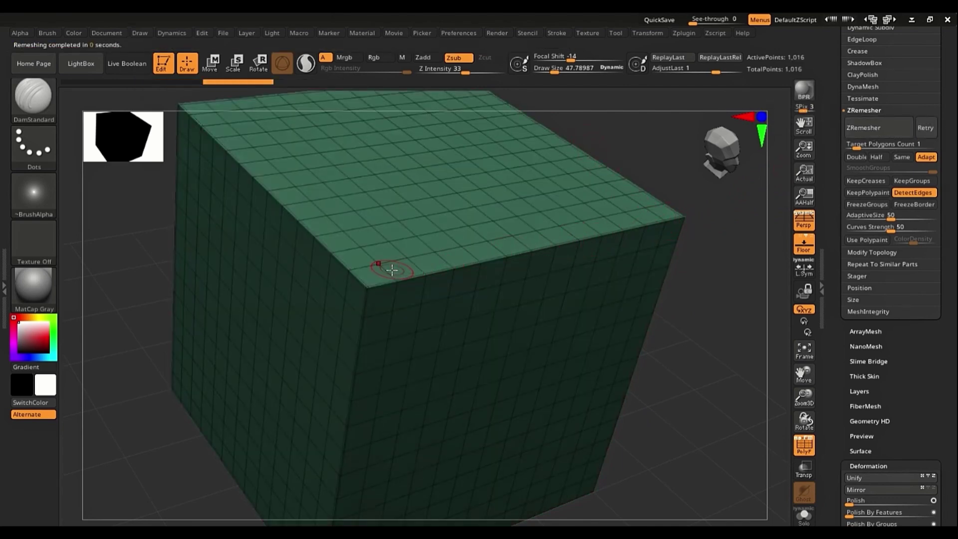
- Inspect the edges and corners of the remeshed cube, and undo the remesh
right_click_drag(368, 278, 383, 416, "ctrl")
right_click_drag(421, 387, 350, 295)
right_click_drag(330, 424, 384, 165)
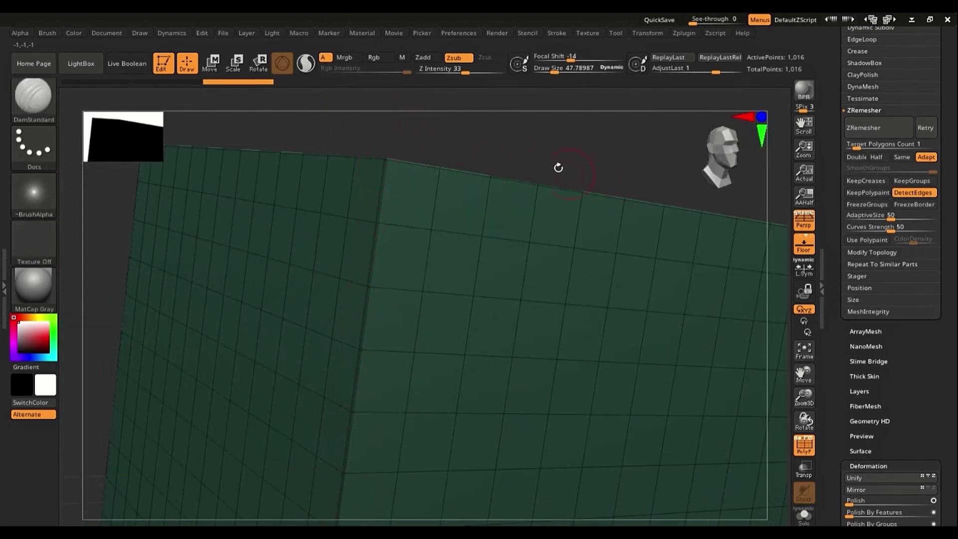
right_click_drag(536, 151, 532, 171)
key("f")
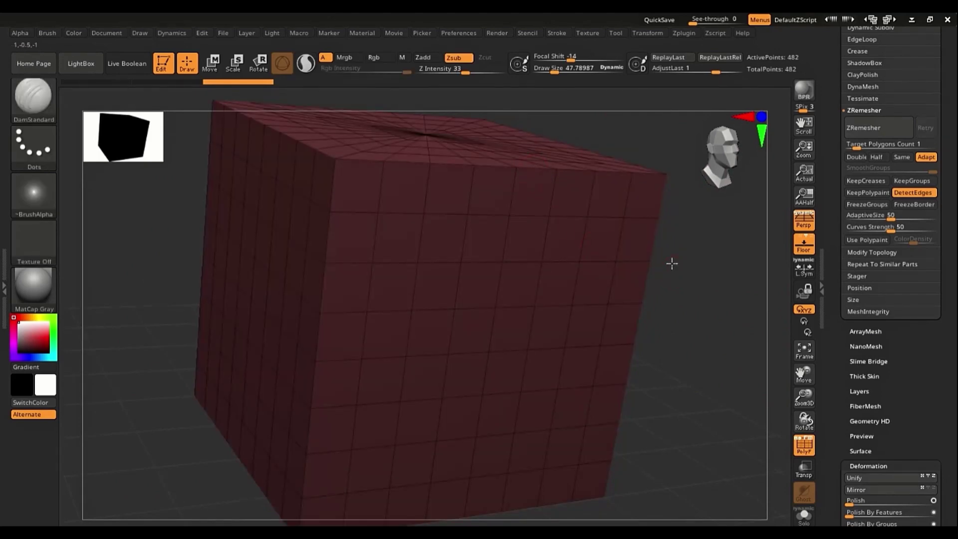
right_click_drag(671, 263, 695, 275, "shift")
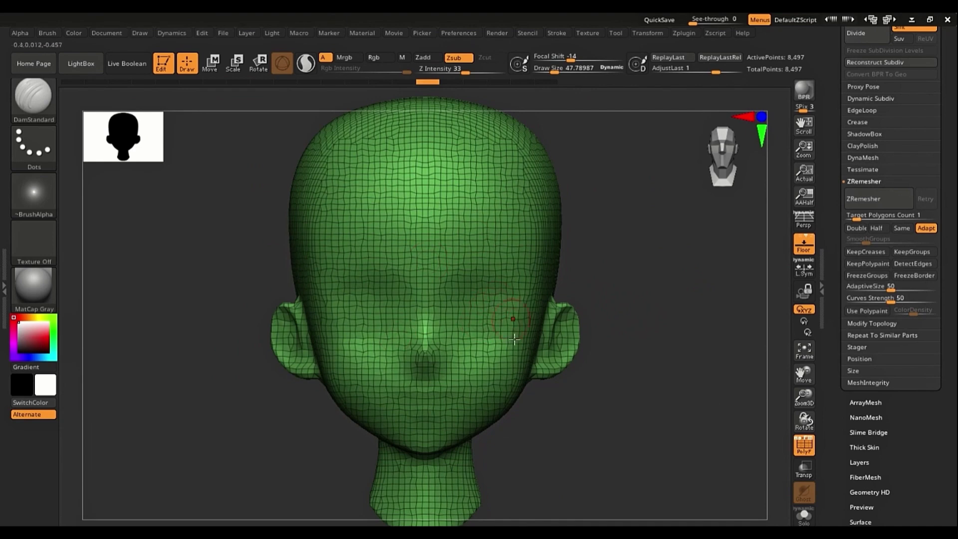
- Sketch mask loops around the head's eyes and strokes up the forehead, and remove the mask
key("ctrl")
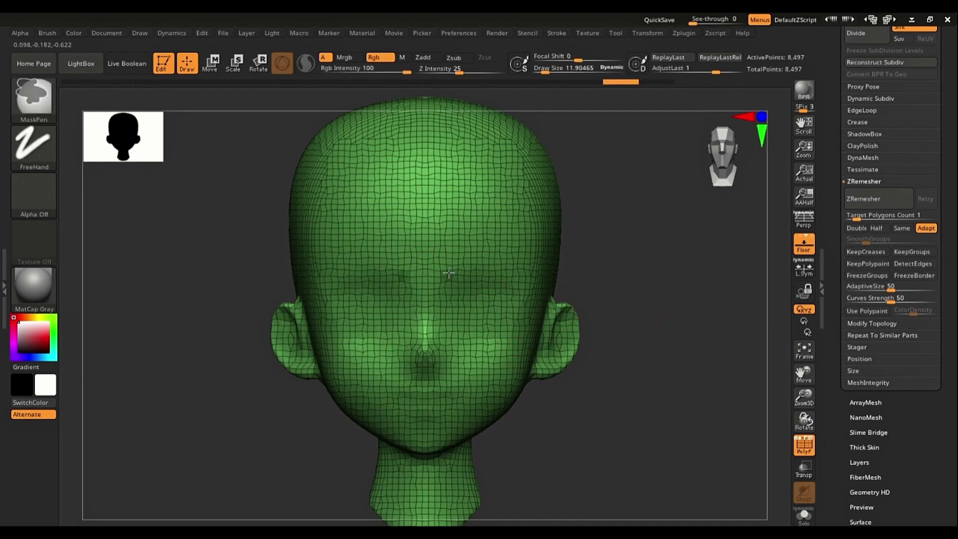
mouse_move(449, 272)
left_mouse_down("ctrl")
mouse_move(497, 257)
mouse_move(519, 324)
mouse_move(466, 347)
mouse_move(454, 270)
mouse_move(474, 305)
mouse_move(462, 310)
mouse_move(489, 294)
mouse_move(471, 181)
left_mouse_up("ctrl")
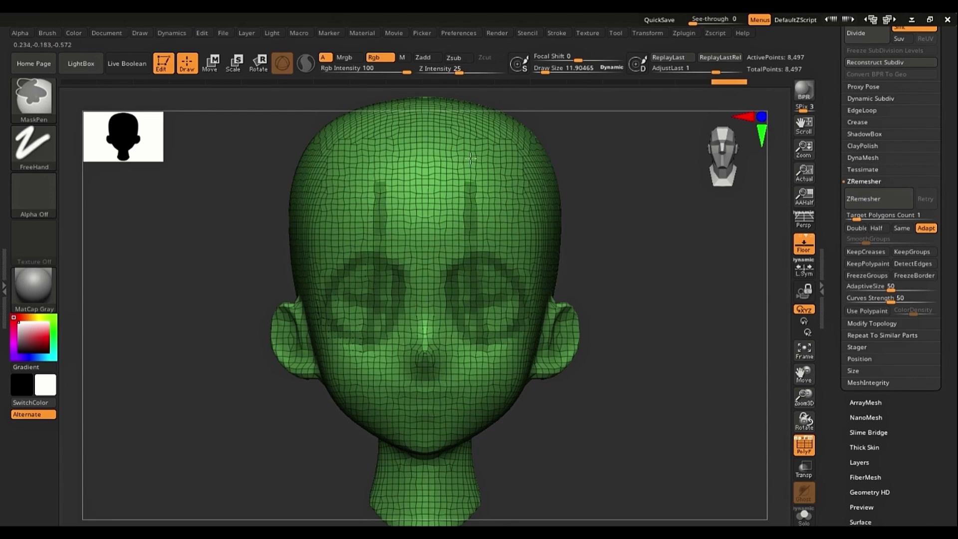
key("bracketright")
key("ctrl+shift+a")
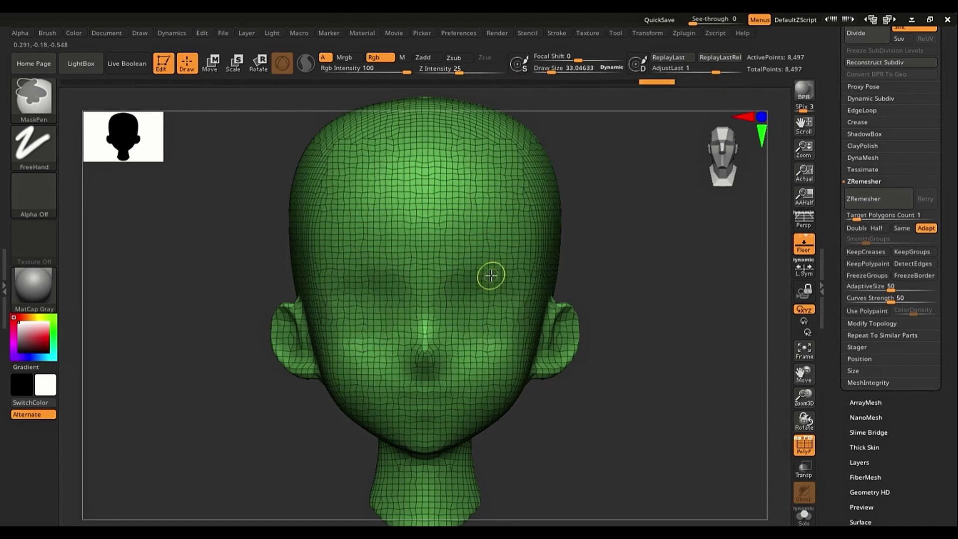
- Mask both eye areas symmetrically on the head and turn them into their own polygroup
mouse_move(491, 275)
left_mouse_down("ctrl")
mouse_move(472, 292)
mouse_move(482, 337)
mouse_move(512, 282)
mouse_move(486, 312)
mouse_move(492, 293)
left_mouse_up("ctrl")
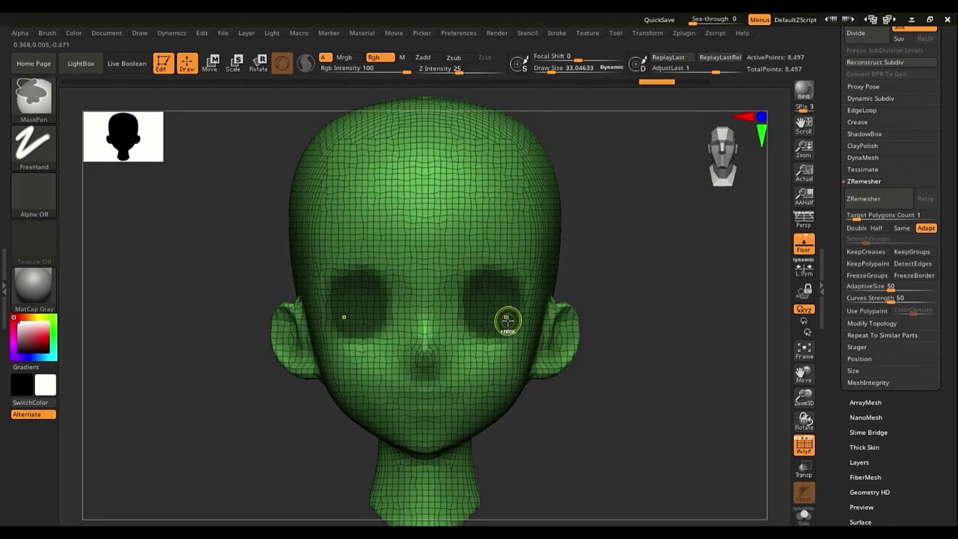
key("ctrl+w")
left_click_drag(719, 309, 733, 299, "ctrl")
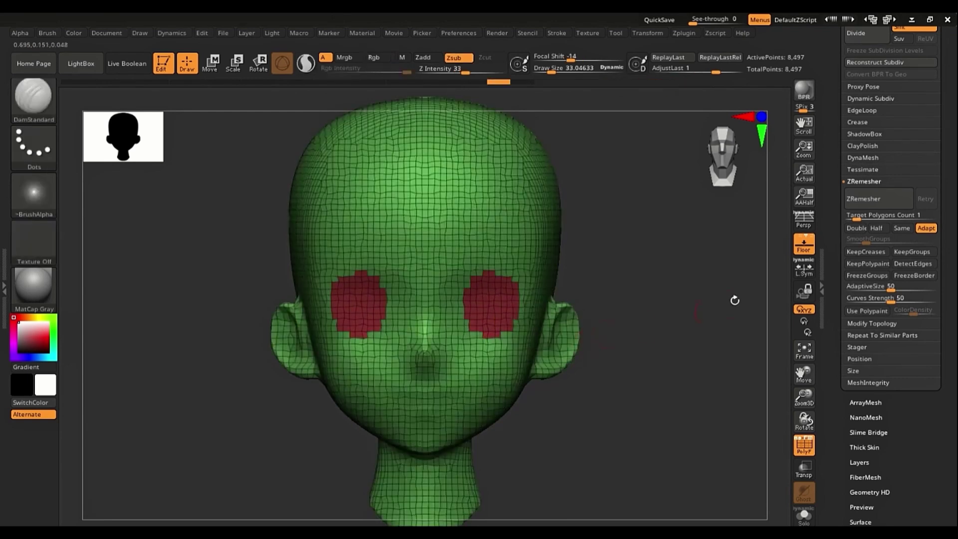
- Set Target Polygons Count to 5, enable KeepGroups, and remesh the head
left_click(856, 215)
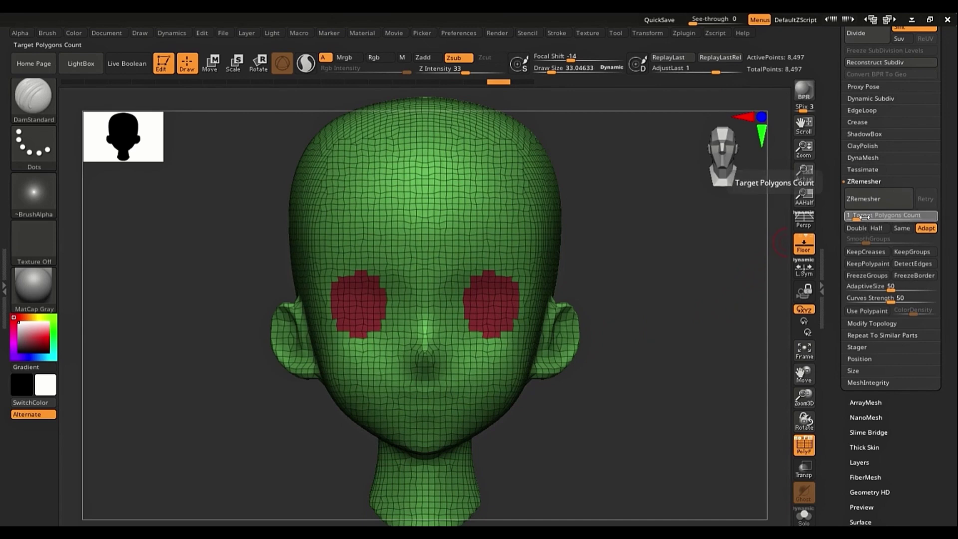
left_click(862, 217)
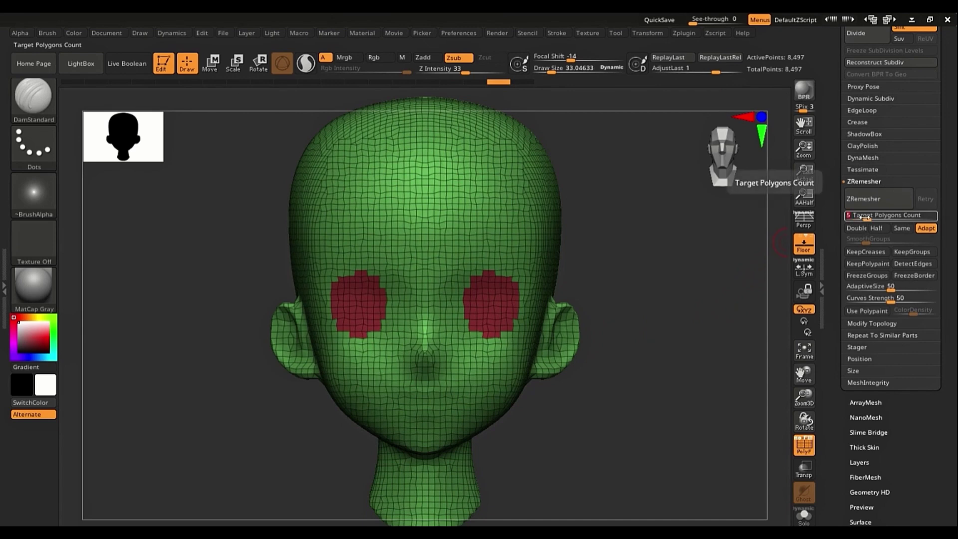
type("5")
key("Return")
left_click(909, 252)
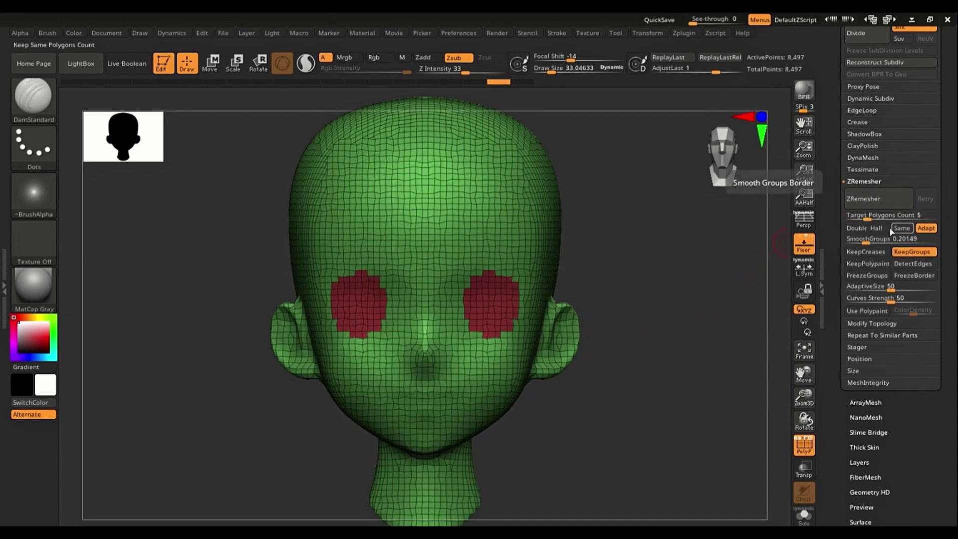
left_click(873, 204)
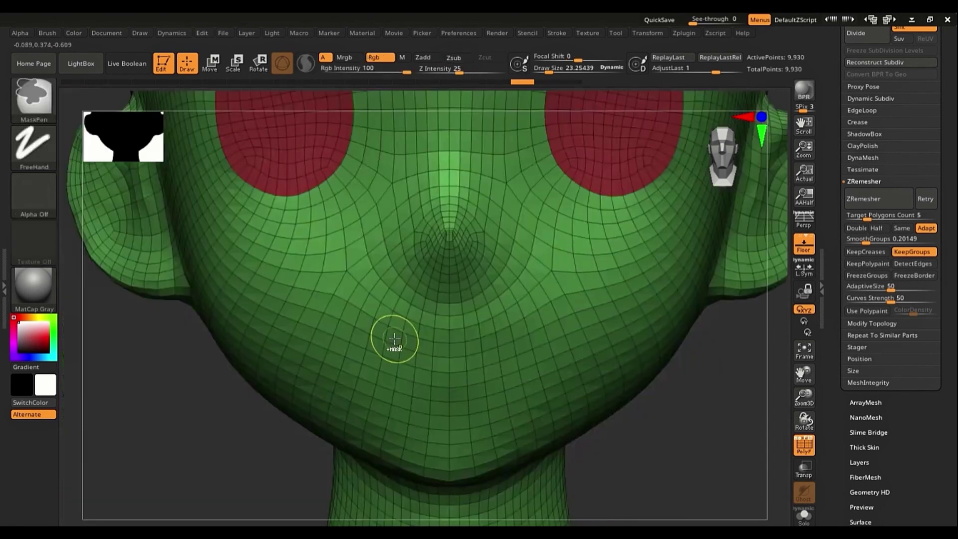
- Turn a masked mouth area into its own polygroup and remesh the head with KeepGroups enabled
mouse_move(383, 319)
left_mouse_down("ctrl")
mouse_move(385, 364)
mouse_move(519, 391)
mouse_move(487, 333)
mouse_move(420, 359)
mouse_move(487, 349)
mouse_move(475, 368)
mouse_move(394, 336)
mouse_move(441, 403)
mouse_move(410, 352)
mouse_move(408, 376)
left_mouse_up("ctrl")
key("ctrl+z")
key("s")
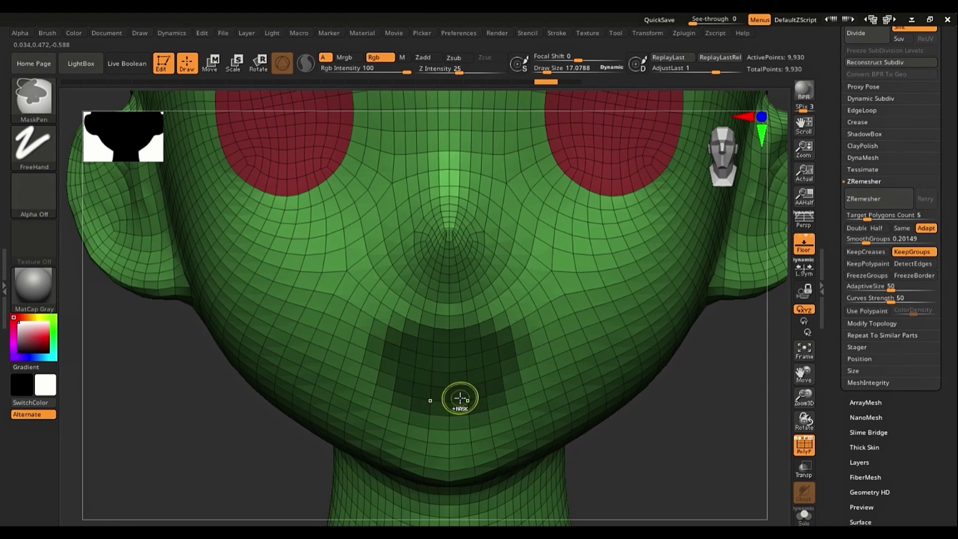
key("ctrl+w")
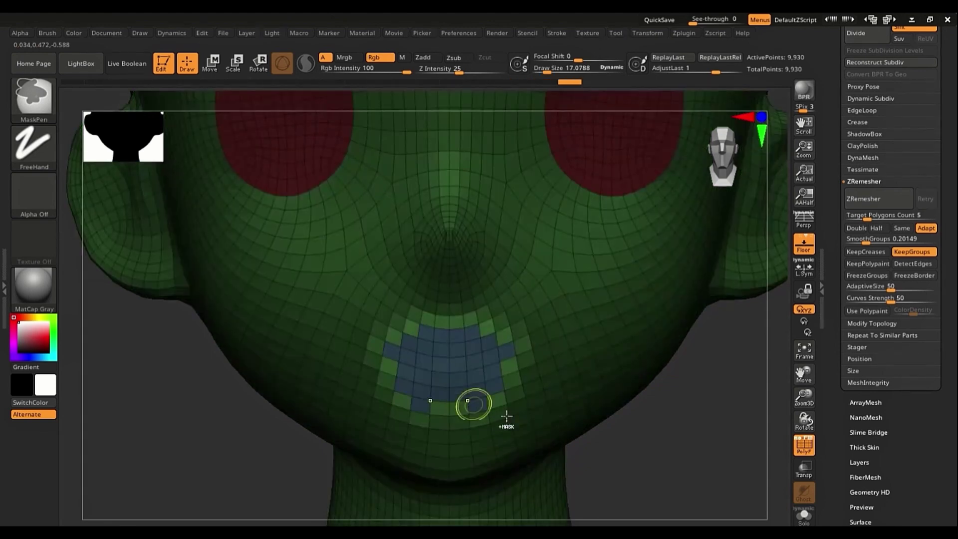
left_click(859, 197)
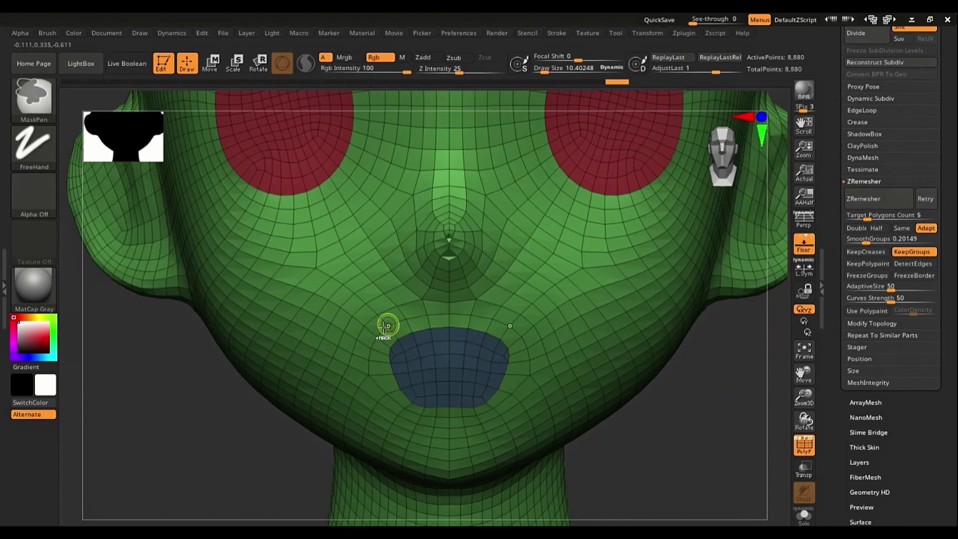
- Undo the eye and mouth polygroup remeshes back to the single-group head and switch to the ZRemesherGuides brush
key("ctrl+z")
key("ctrl+z")
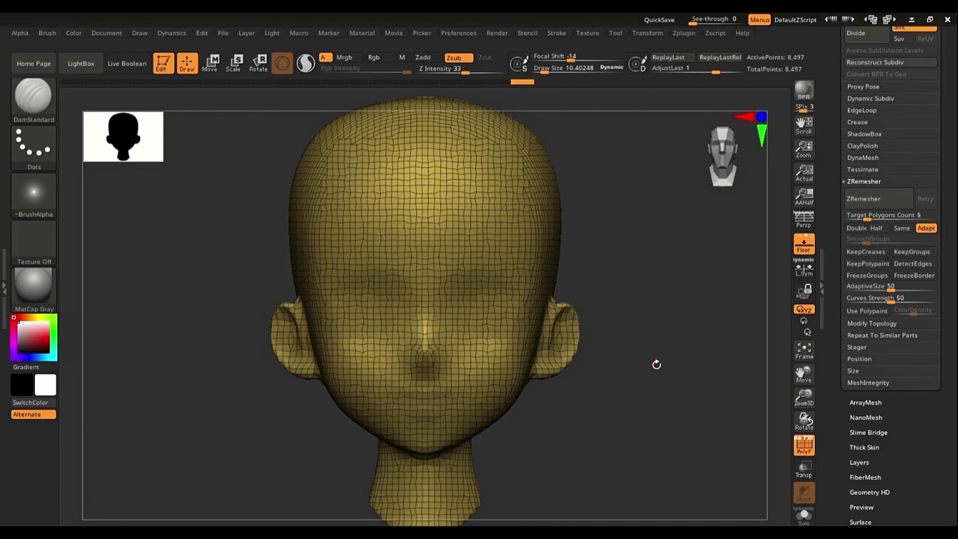
key("b")
key("z")
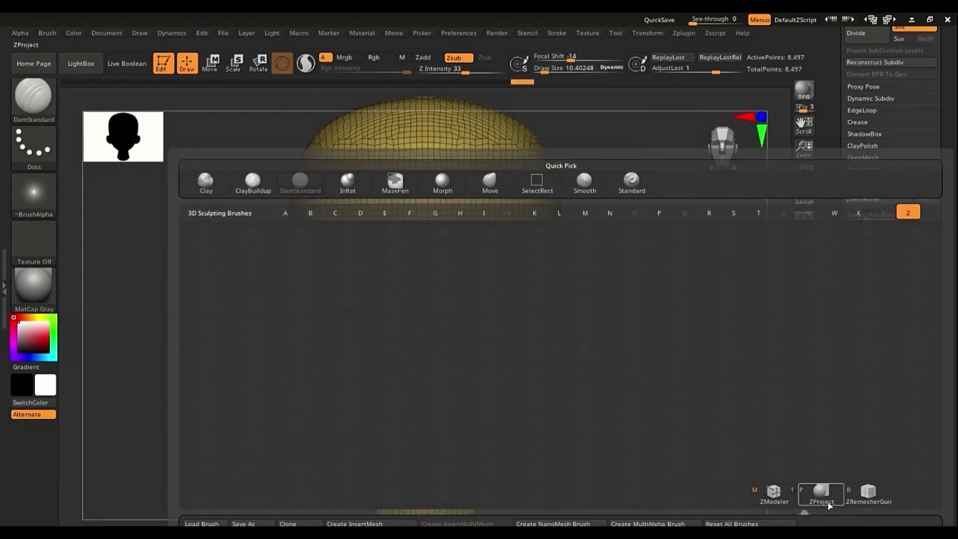
left_click(869, 494)
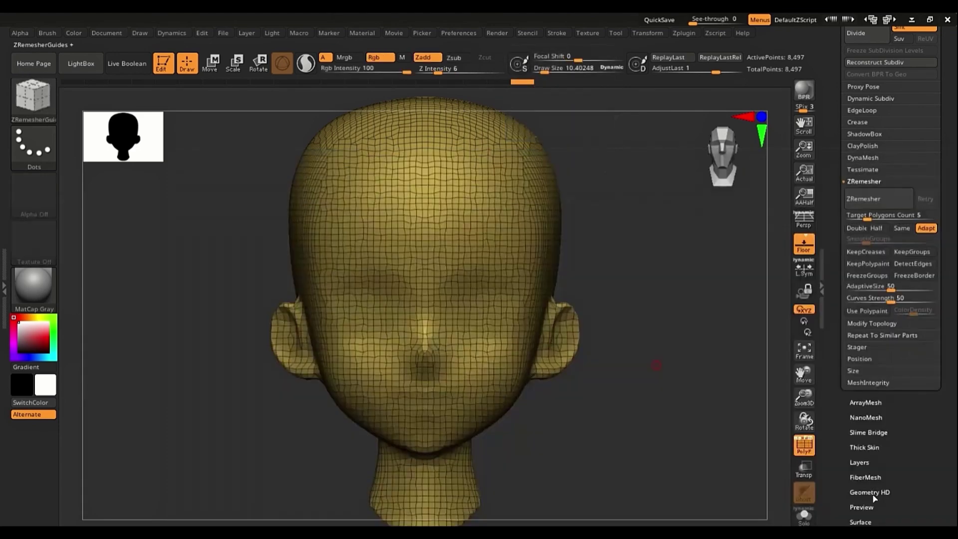
- Turn off the polyframe display and draw a closed ZRemesher guide loop around the ear on the side of the head
key("ctrl")
right_click_drag(483, 288, 543, 347, "ctrl")
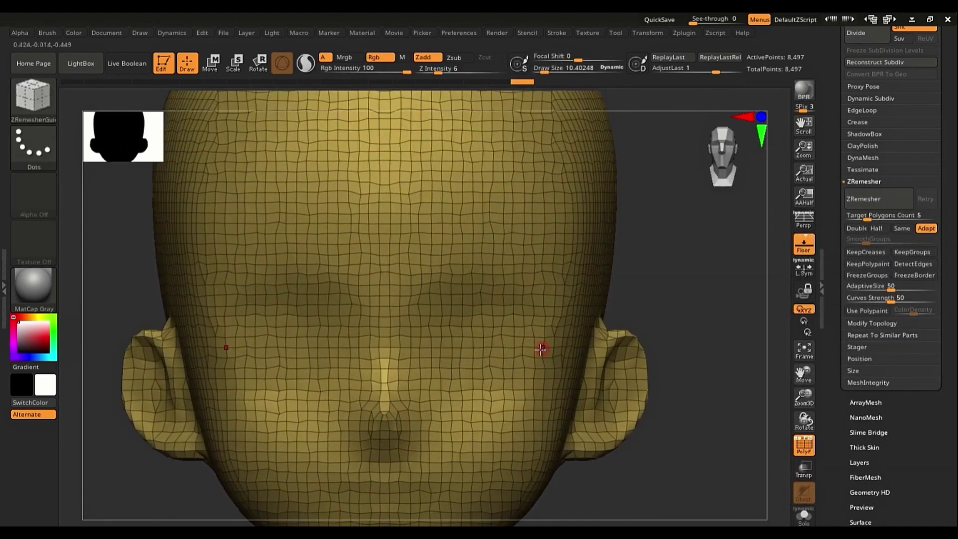
right_click_drag(634, 349, 543, 361)
mouse_move(649, 365)
right_mouse_down("alt")
mouse_move(597, 360)
mouse_move(427, 291)
right_mouse_up("alt")
key("shift+f")
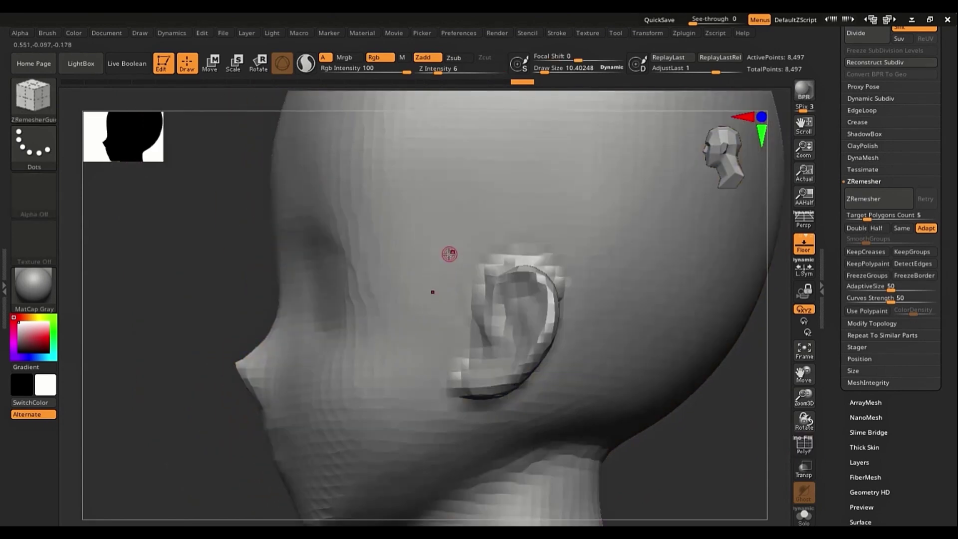
left_click_drag(450, 254, 510, 223)
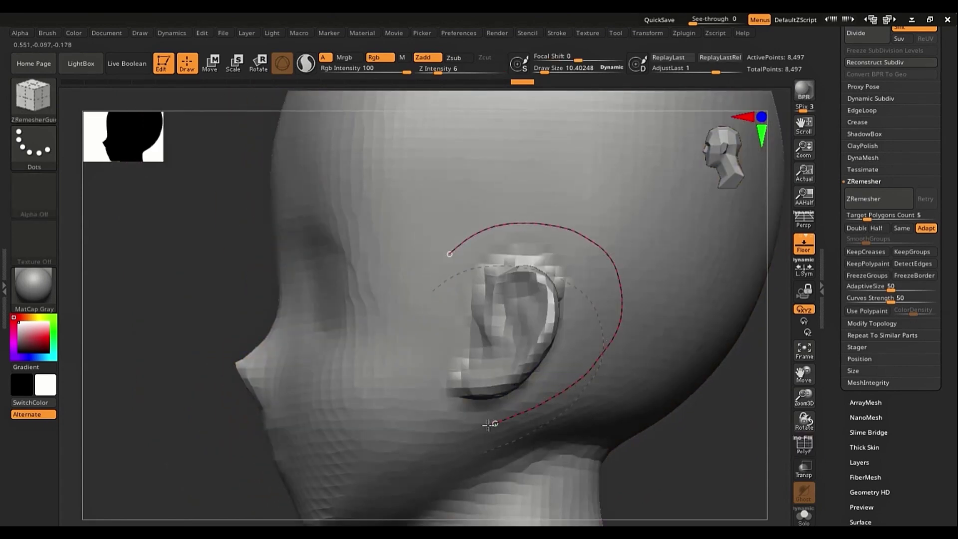
left_click_drag(437, 266, 451, 254)
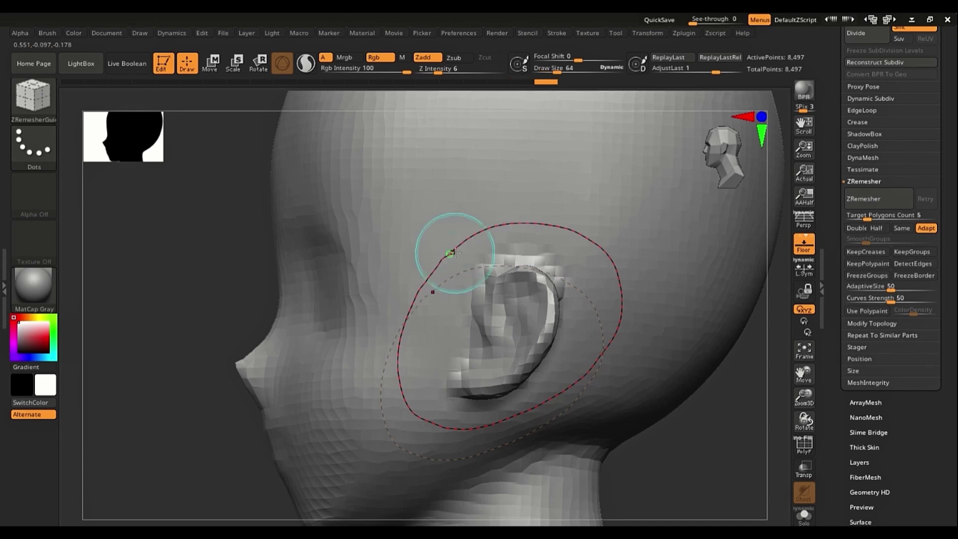
- Draw a closed guide loop around the eye and a symmetric guide around the mouth from its upper to its lower centre
right_click_drag(335, 327, 411, 301)
right_click_drag(369, 333, 415, 331, "alt")
mouse_move(372, 226)
left_mouse_down()
mouse_move(356, 223)
mouse_move(305, 335)
left_mouse_up()
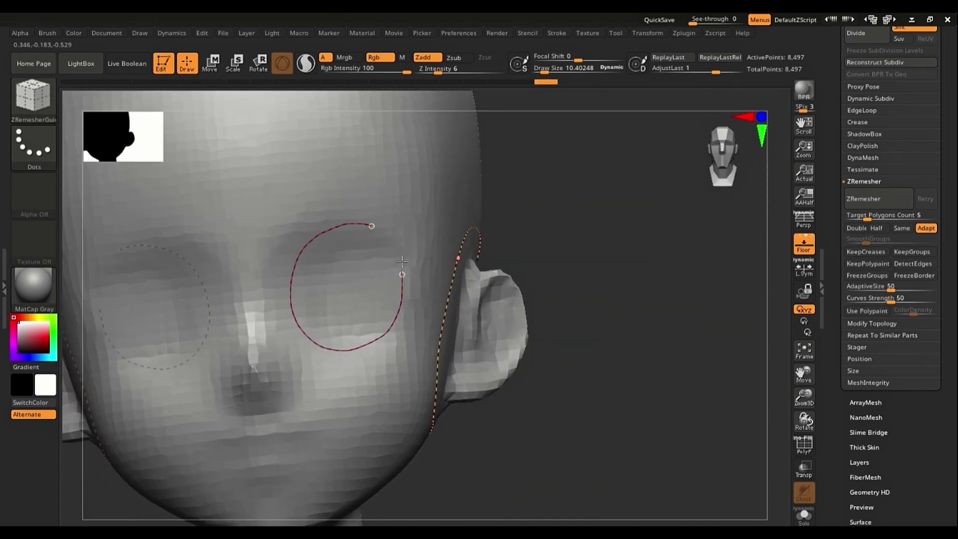
left_click_drag(381, 222, 371, 224)
mouse_move(338, 307)
right_mouse_down("alt")
mouse_move(389, 268)
mouse_move(410, 219)
right_mouse_up("alt")
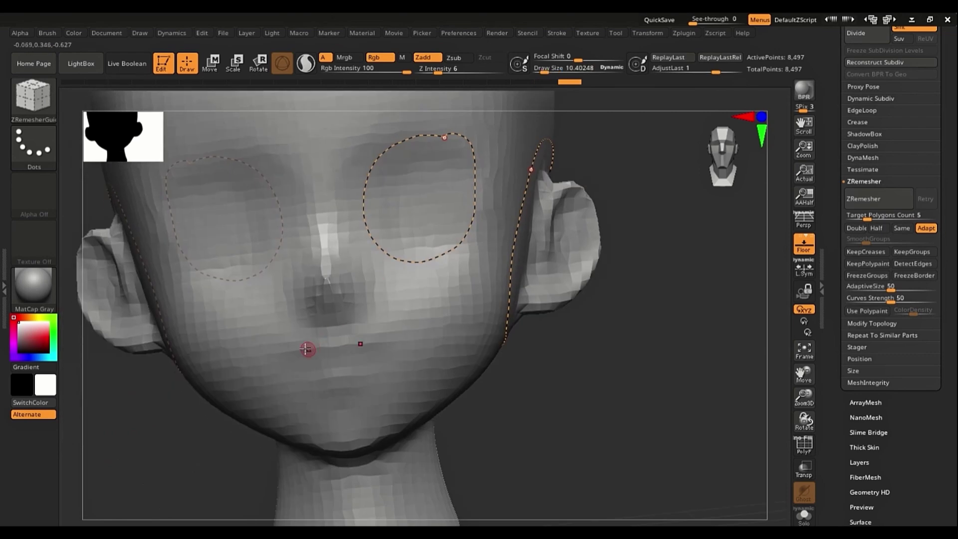
left_click_drag(334, 339, 345, 333)
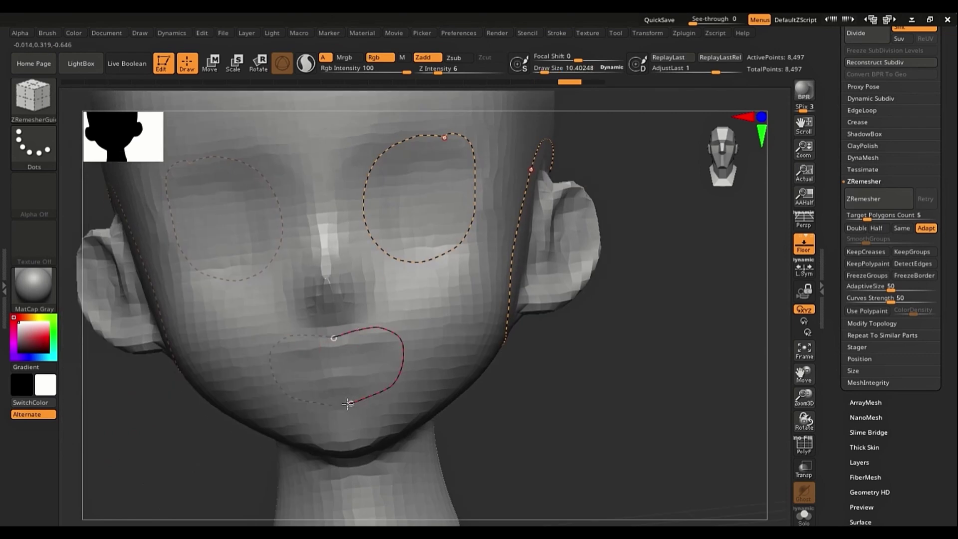
left_click_drag(340, 405, 341, 405)
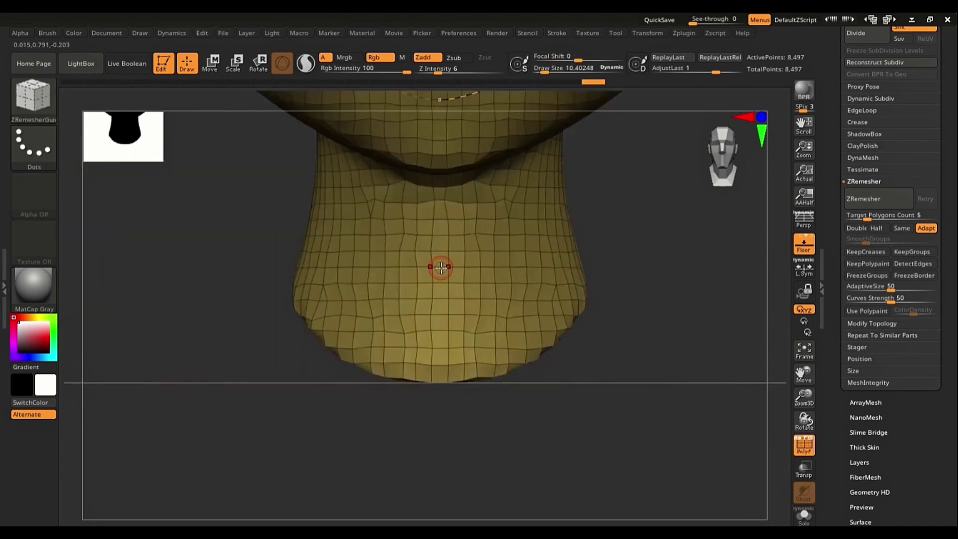
- Try a guide curve from the centre front of the neck to its side and undo it
left_click_drag(331, 252, 297, 250)
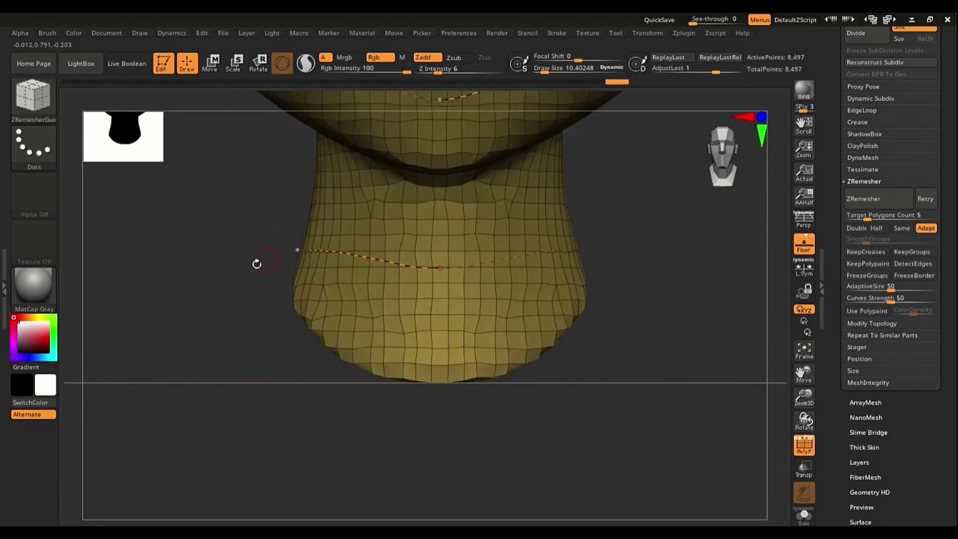
right_click_drag(254, 265, 365, 329)
key("ctrl+z")
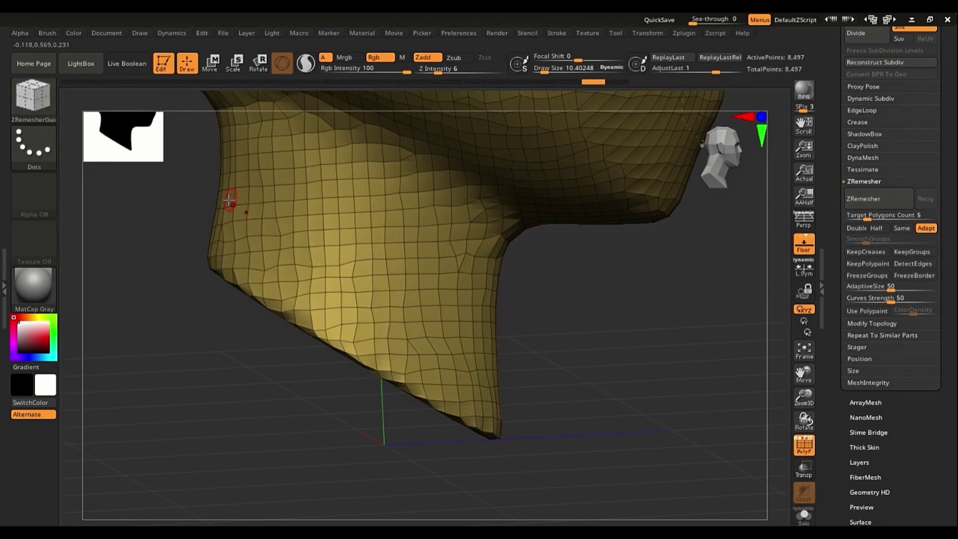
- Draw a guide curve from the back of the neck around its side to the centre front
left_click_drag(239, 210, 410, 303)
left_click_drag(474, 332, 476, 333)
right_click_drag(555, 350, 367, 342)
left_click_drag(351, 323, 404, 336)
left_click_drag(498, 337, 638, 379)
left_click_drag(583, 341, 428, 315)
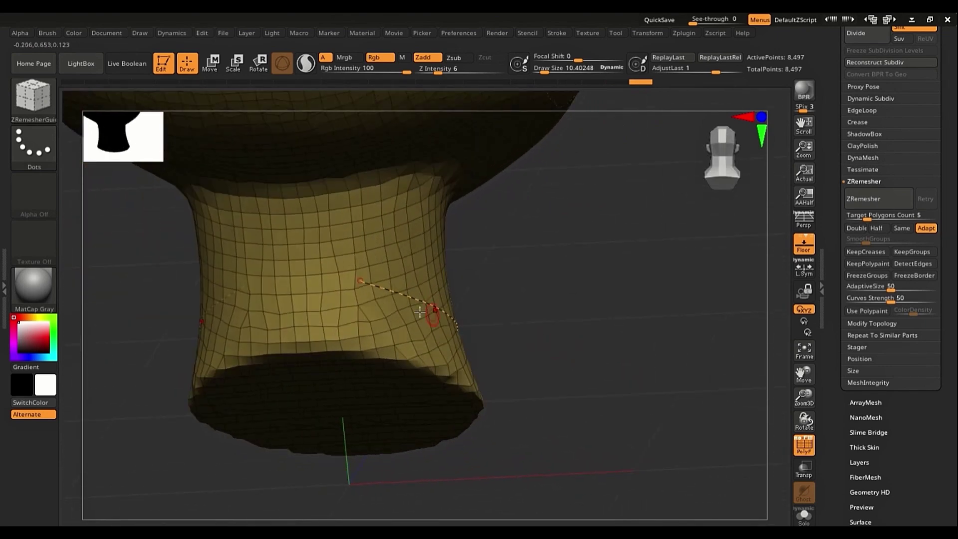
- Add a short symmetric guide across the centre of the back of the neck, undoing the misplaced attempts
left_click_drag(359, 282, 530, 397)
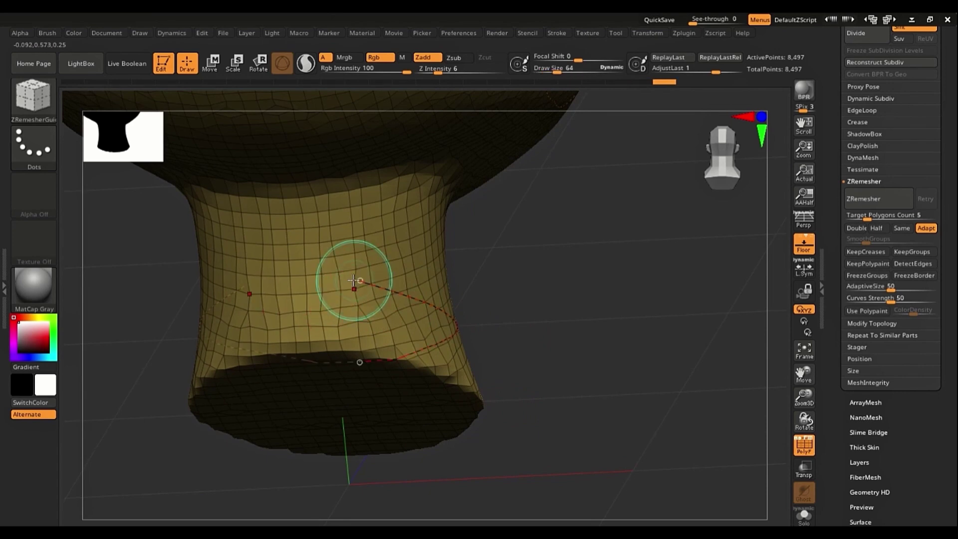
left_click(353, 280)
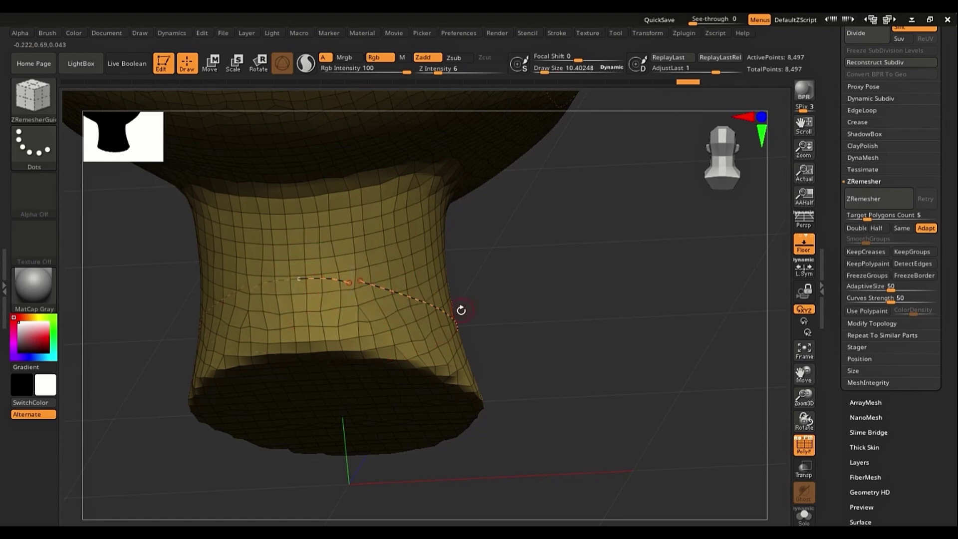
key("ctrl+z")
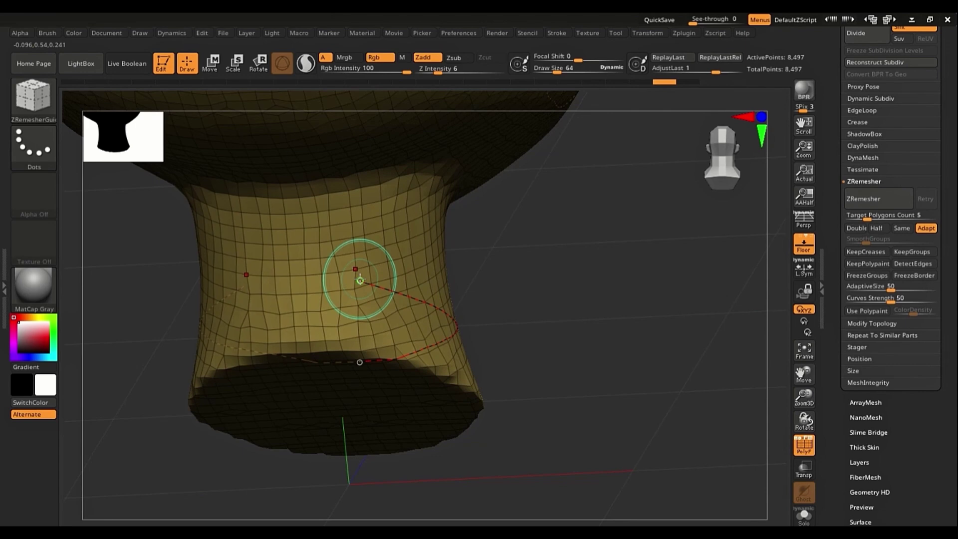
key("ctrl+z")
left_click_drag(349, 278, 299, 274)
mouse_move(509, 328)
left_mouse_down()
mouse_move(395, 332)
mouse_move(381, 342)
mouse_move(374, 331)
mouse_move(388, 363)
mouse_move(379, 337)
left_mouse_up()
- Set Curves Strength to 100, remesh the head along the guides, and check the resulting topology from front and side
left_click_drag(891, 298, 937, 301)
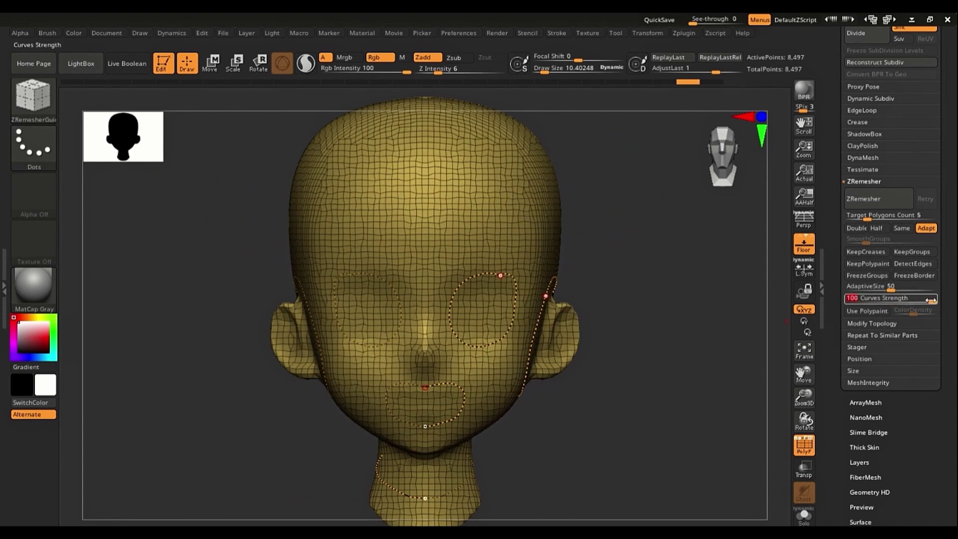
left_click(872, 200)
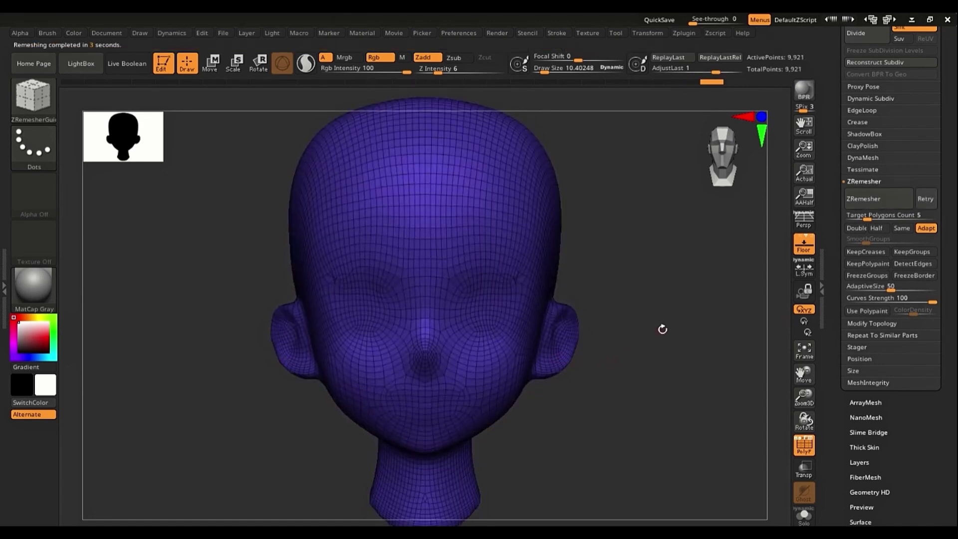
left_click_drag(663, 329, 505, 334)
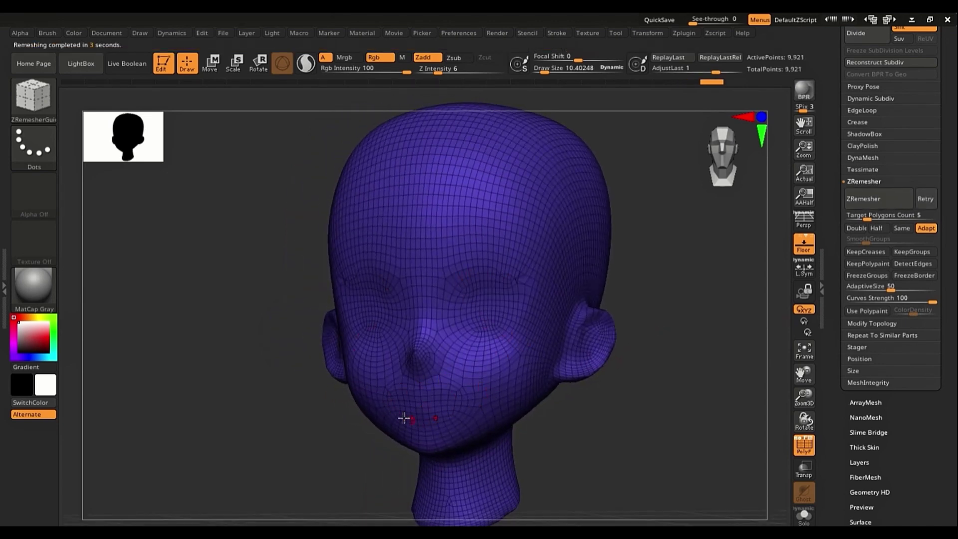
left_click_drag(633, 395, 589, 302)
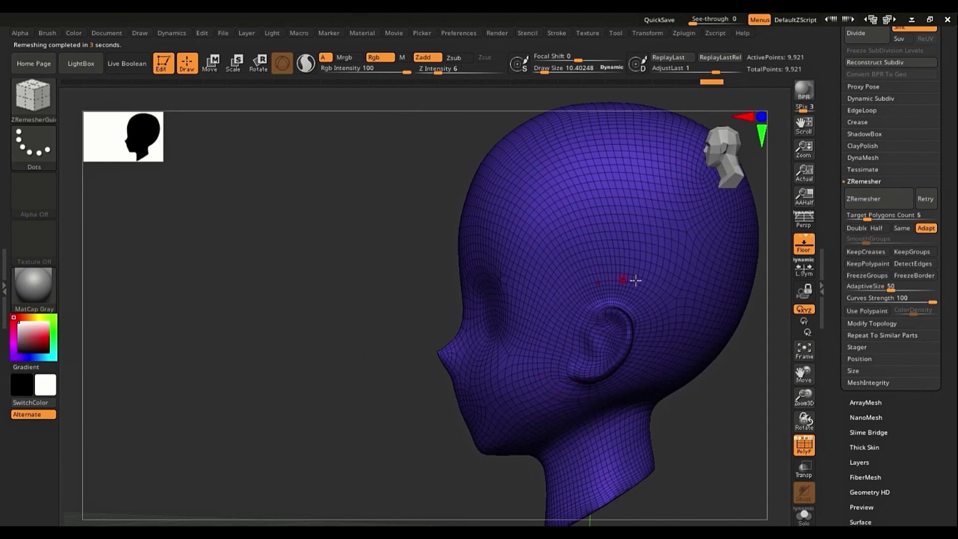
left_click_drag(374, 403, 421, 413)
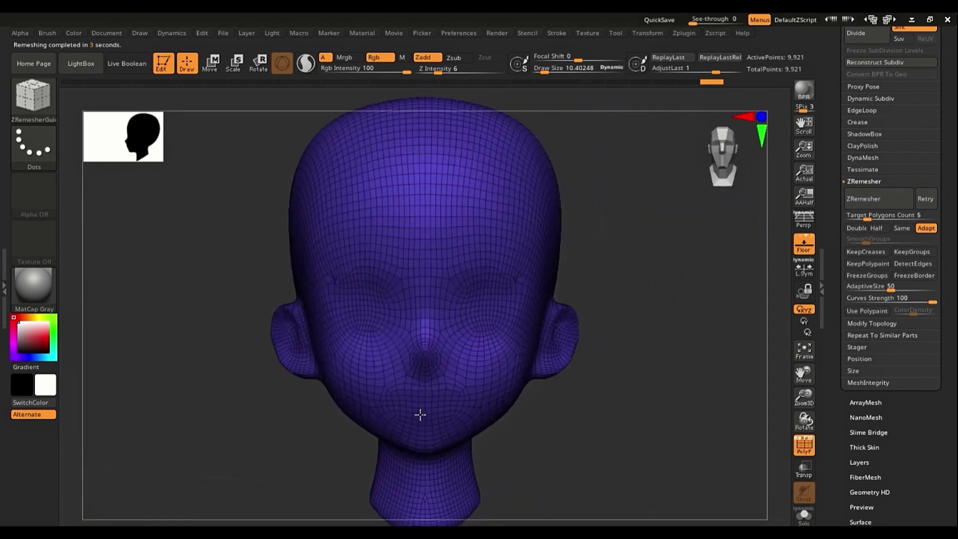
- Undo the remesh and examine the guide loop around the eye up close
key("ctrl+z")
key("ctrl+z")
right_click_drag(484, 326, 485, 408, "ctrl")
right_click_drag(518, 319, 503, 430, "ctrl")
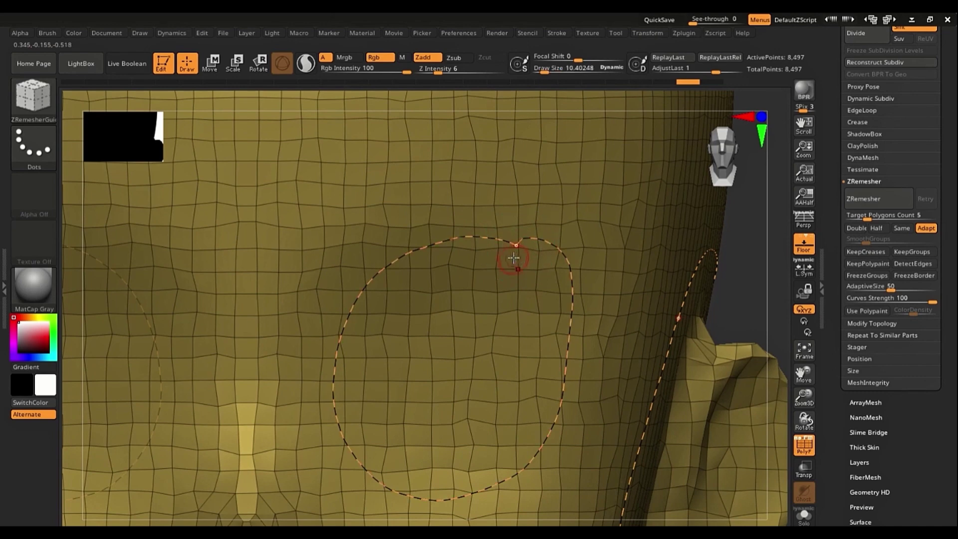
- Restore the remesh to mark the uneven topology near the eye's outer corner with a mask, and undo both
key("ctrl+shift+z")
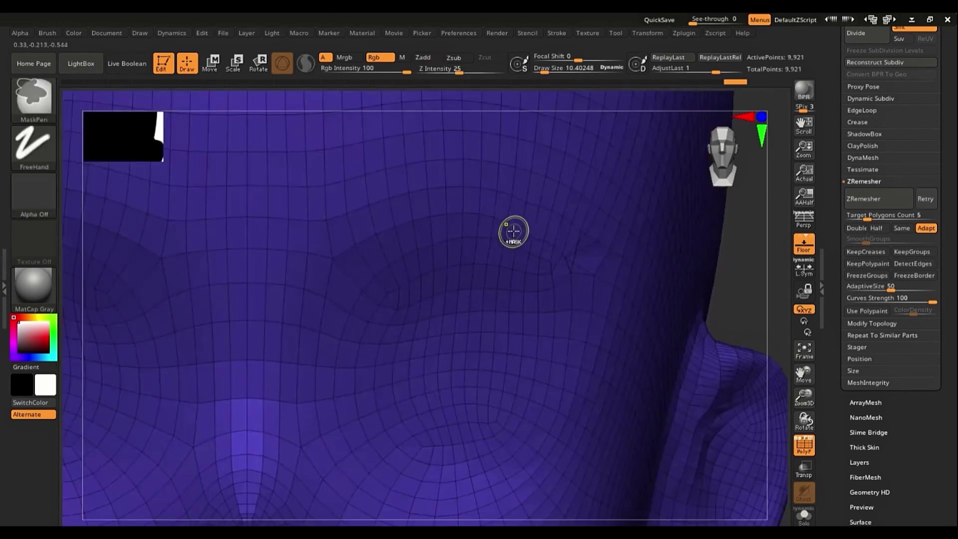
mouse_move(583, 290)
left_mouse_down("ctrl")
mouse_move(522, 210)
mouse_move(562, 245)
left_mouse_up("ctrl")
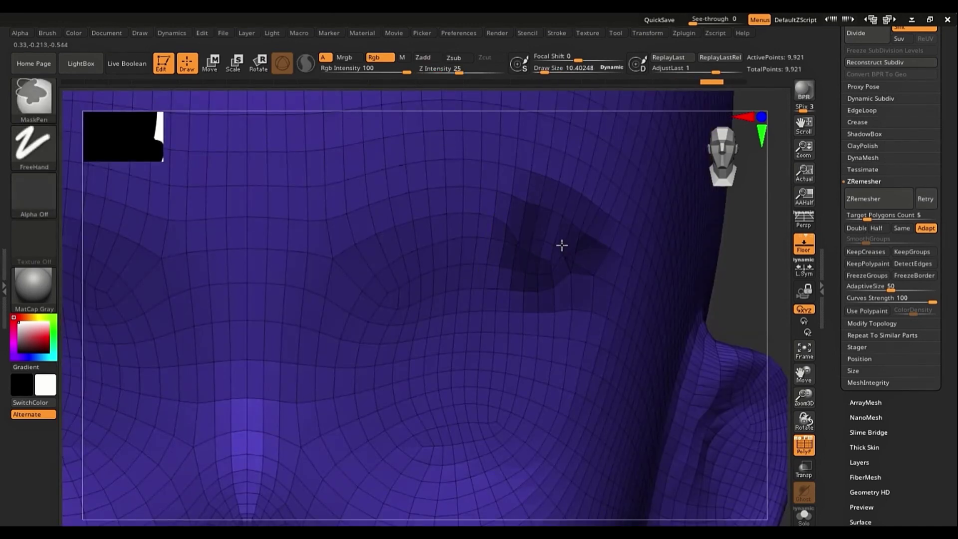
key("ctrl+z")
key("ctrl+z")
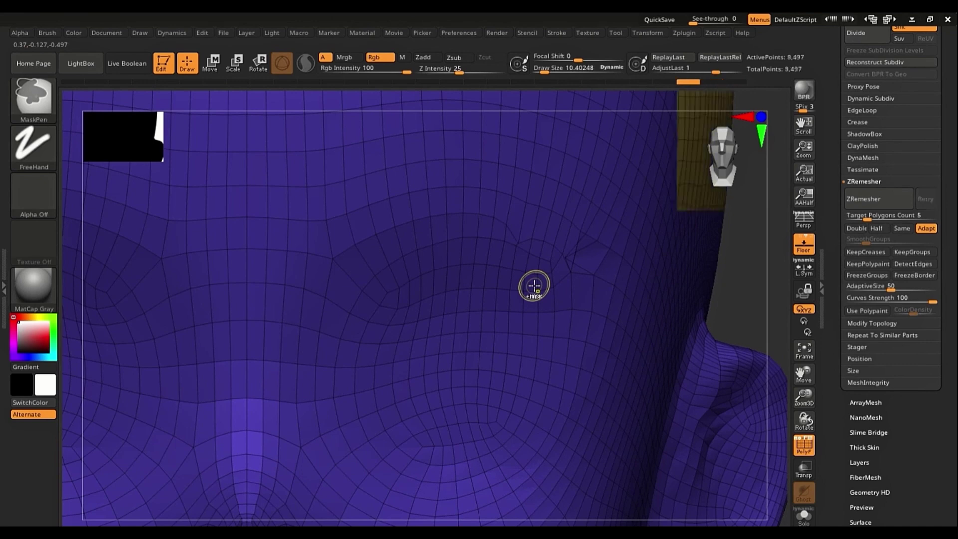
right_click_drag(523, 280, 467, 274, "ctrl")
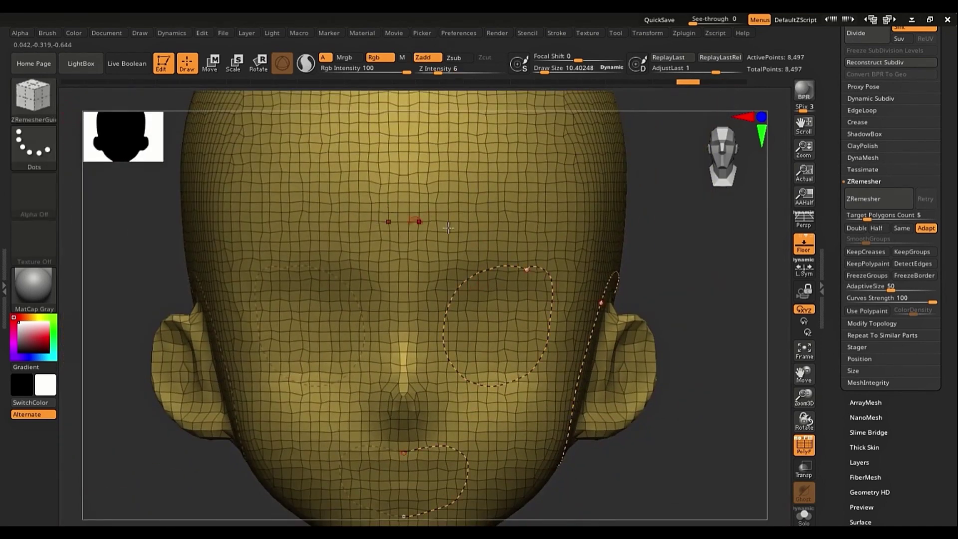
- Delete the eye guide, redraw it as a closed loop starting at the eye's upper inner corner, and remesh the head
left_click_drag(476, 203, 492, 301, "alt")
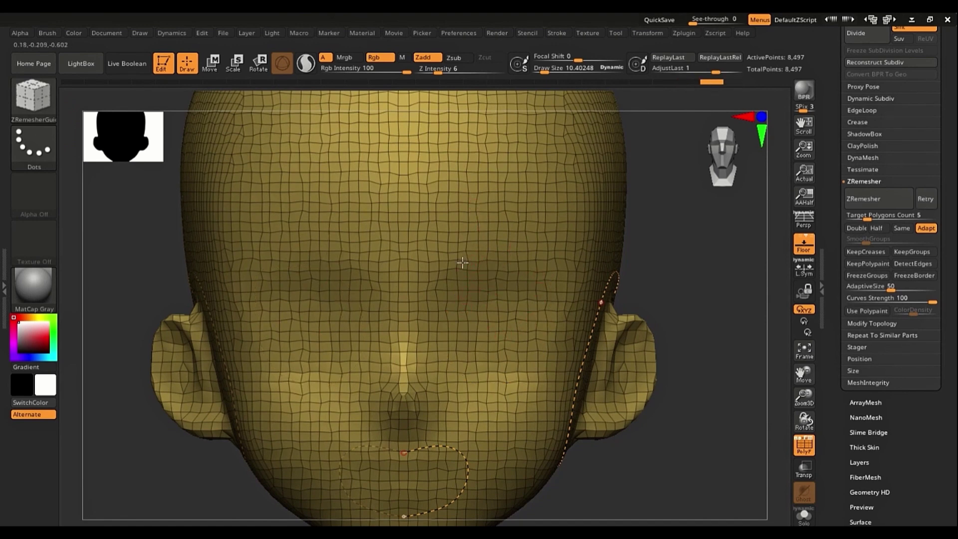
mouse_move(455, 276)
left_mouse_down()
mouse_move(460, 346)
mouse_move(527, 358)
mouse_move(559, 322)
mouse_move(562, 265)
mouse_move(501, 253)
left_mouse_up()
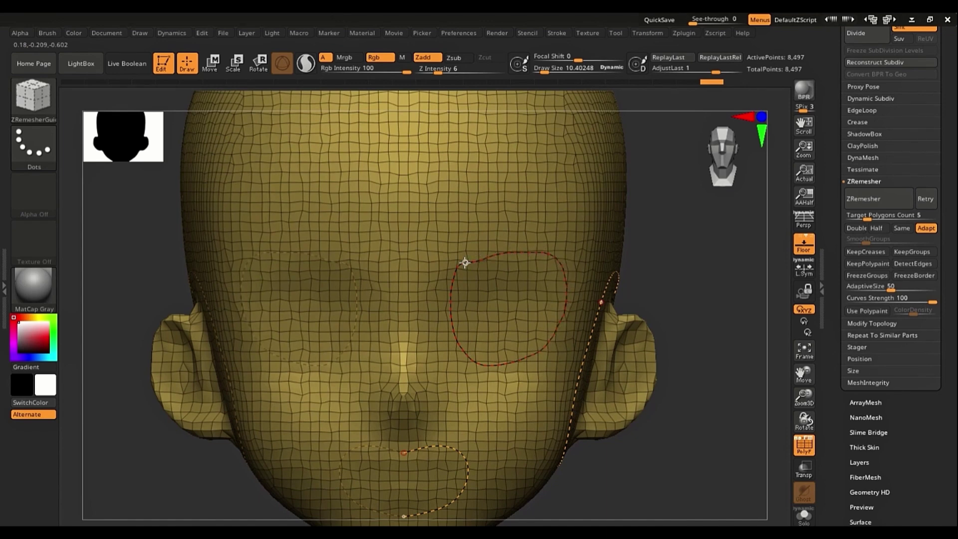
left_click_drag(465, 262, 464, 262)
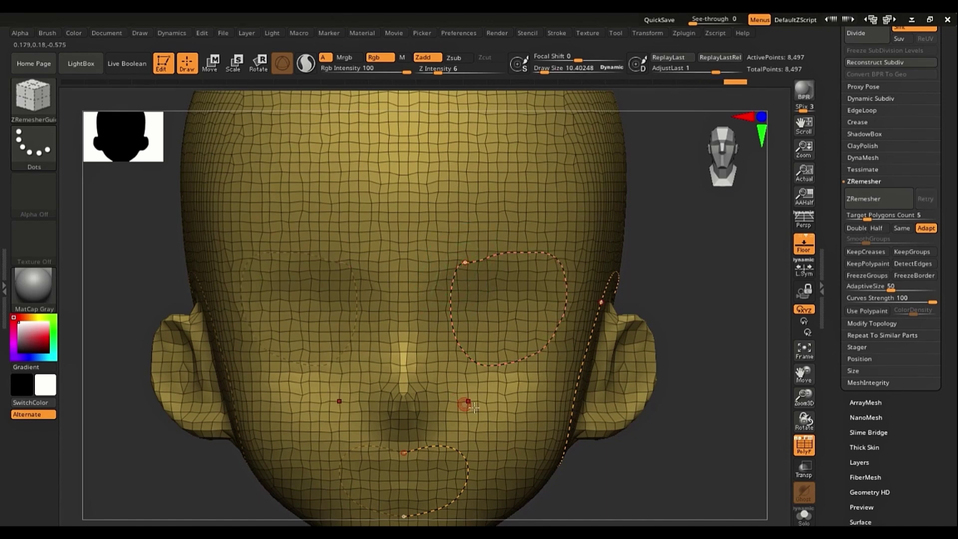
left_click(886, 209)
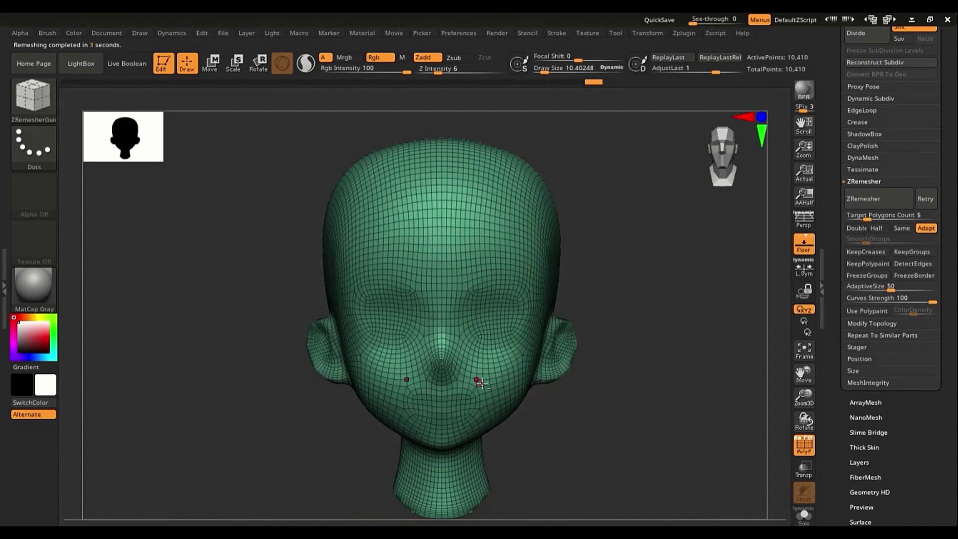
- Try Curves Strength at 70 and set it back to 100
mouse_move(932, 299)
left_mouse_down()
mouse_move(864, 303)
mouse_move(936, 299)
left_mouse_up()
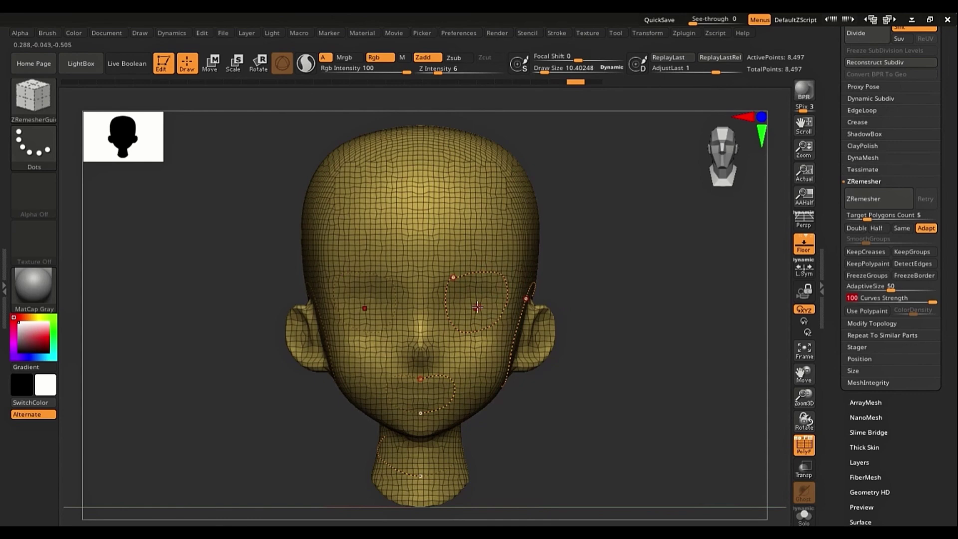
left_click(906, 298)
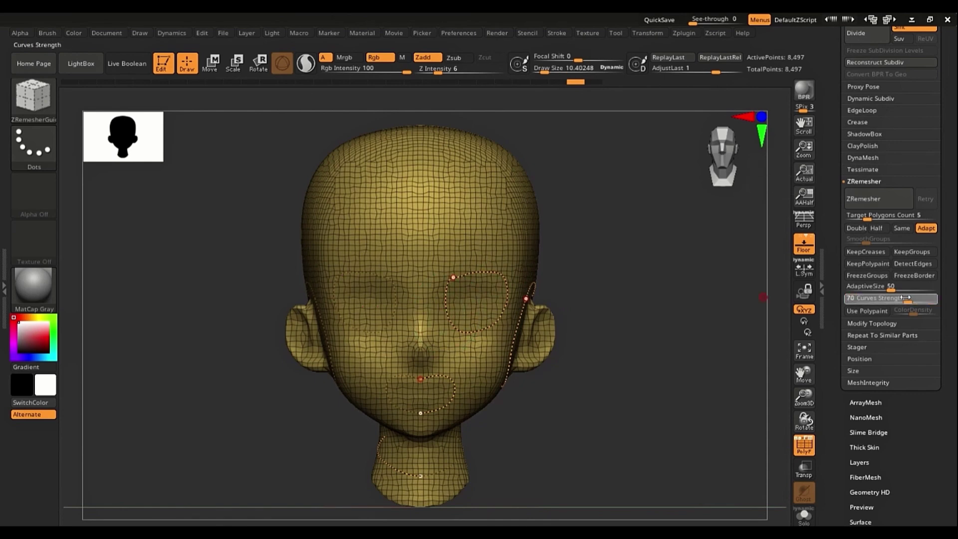
left_click_drag(905, 298, 931, 293)
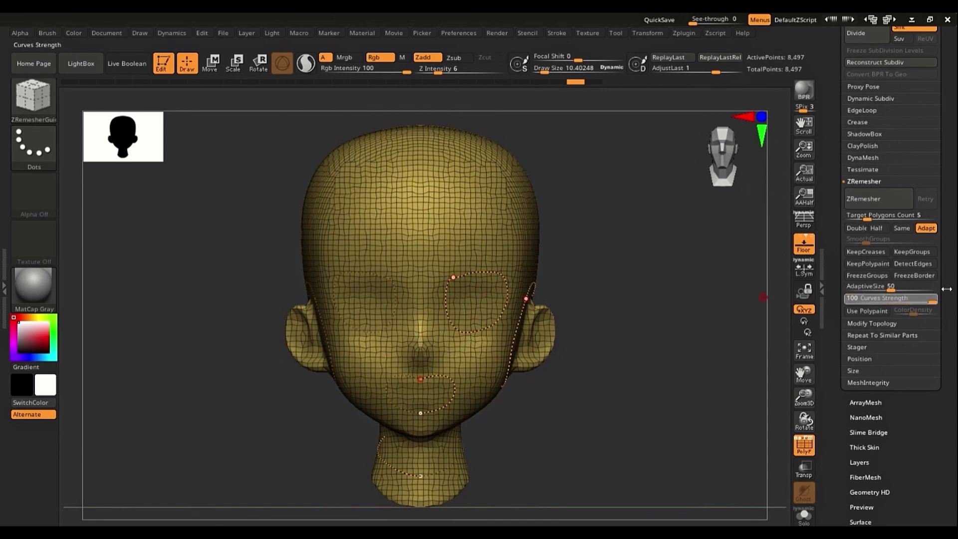